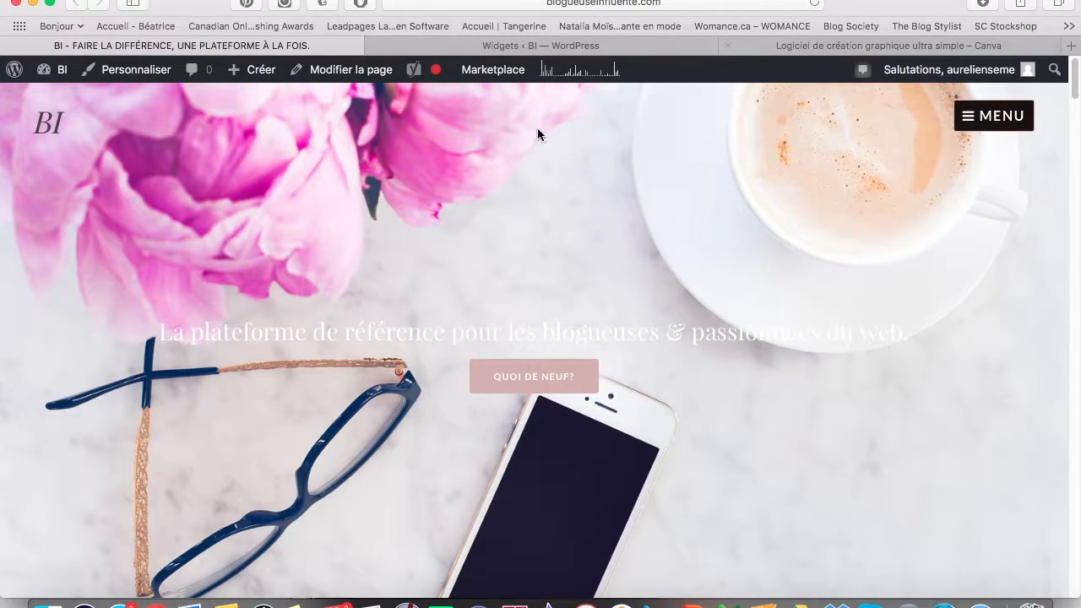
# Scroll the blogueuseinfluente.com homepage past DÉMARRER ICI to the COURS EN LIGNE and CONSULTATION images.
pyautogui.scroll(-3, 280, 318)
pyautogui.scroll(3, 280, 318)
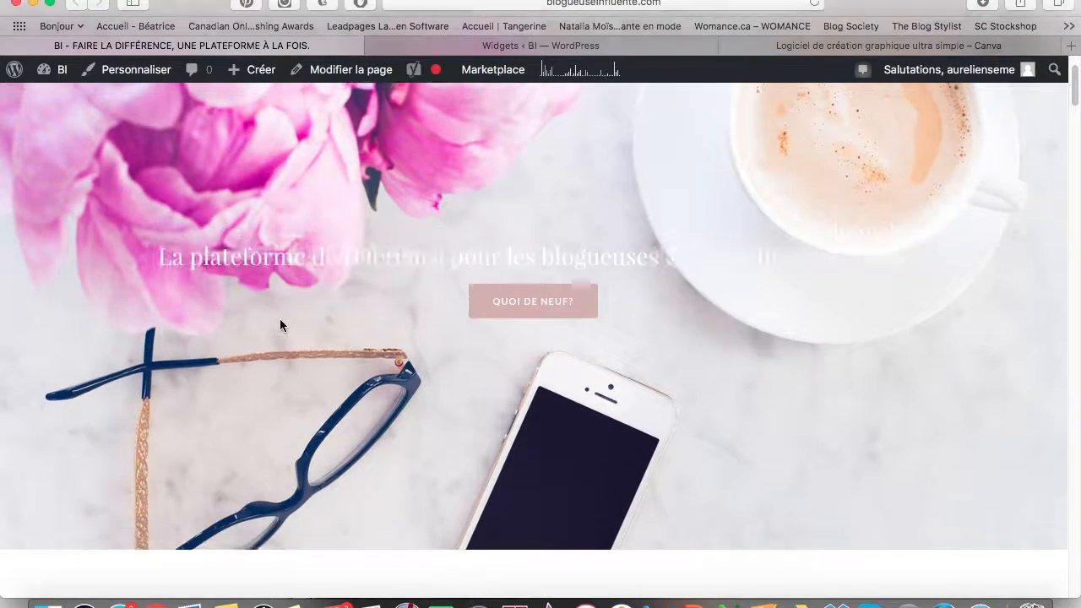
pyautogui.scroll(-1, 279, 318)
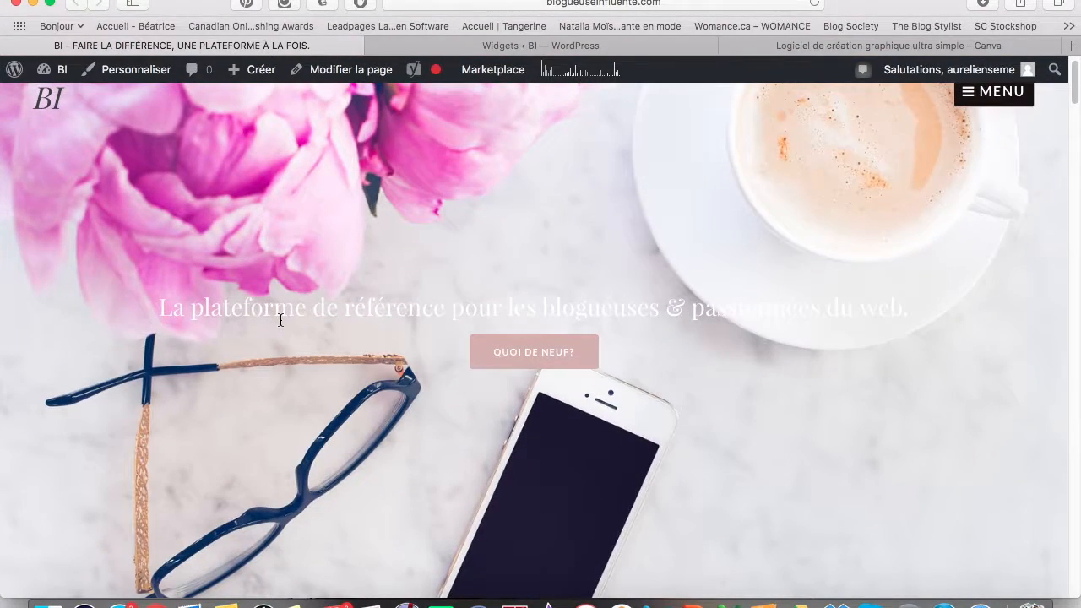
pyautogui.scroll(-15, 281, 319)
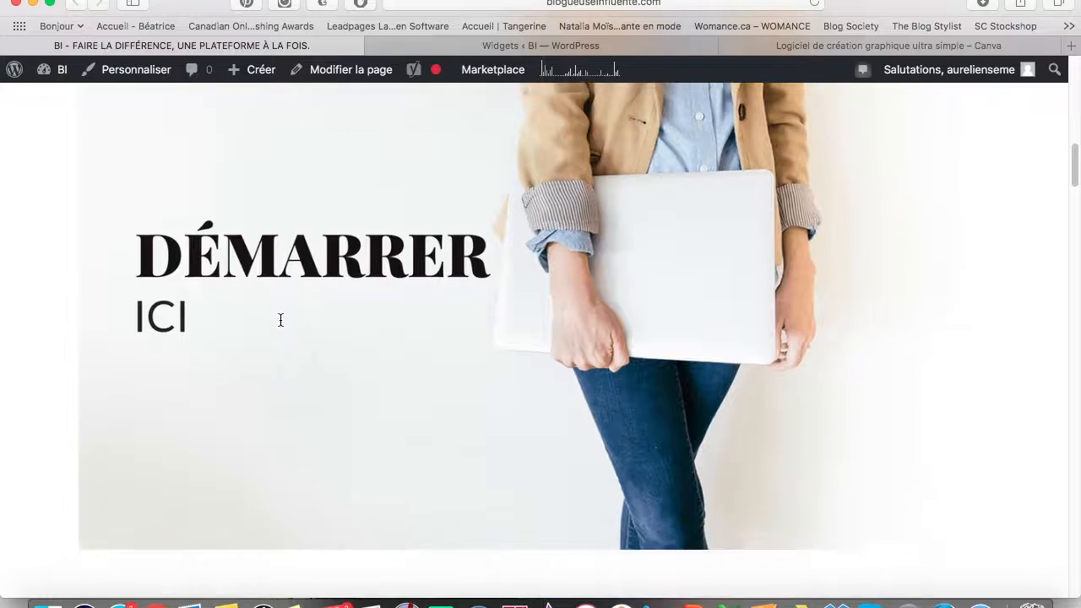
pyautogui.scroll(-10, 280, 319)
pyautogui.scroll(2, 283, 327)
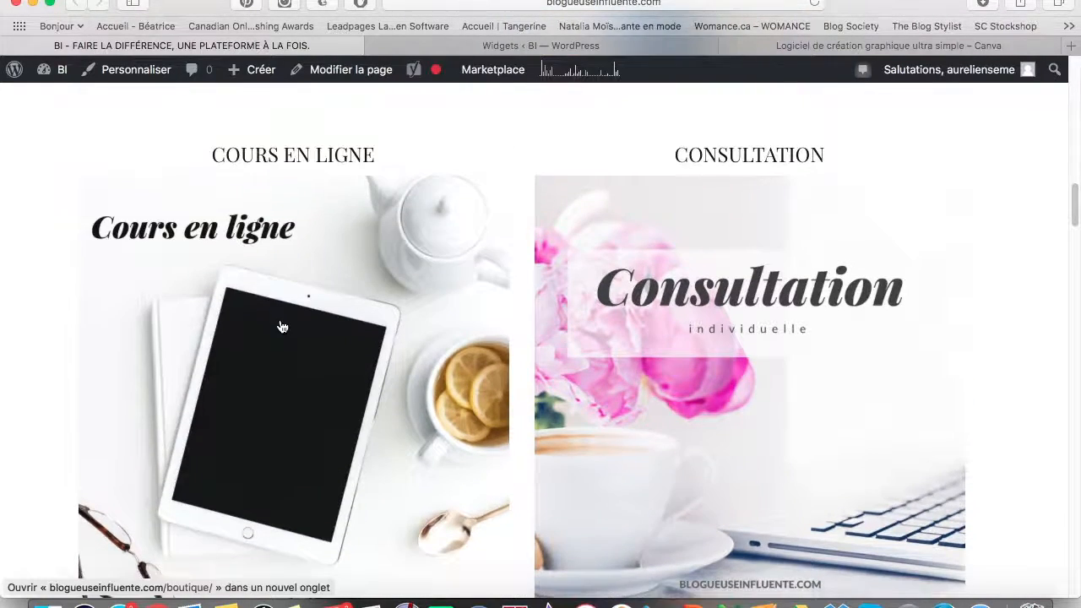
pyautogui.scroll(-1, 281, 325)
pyautogui.scroll(2, 284, 313)
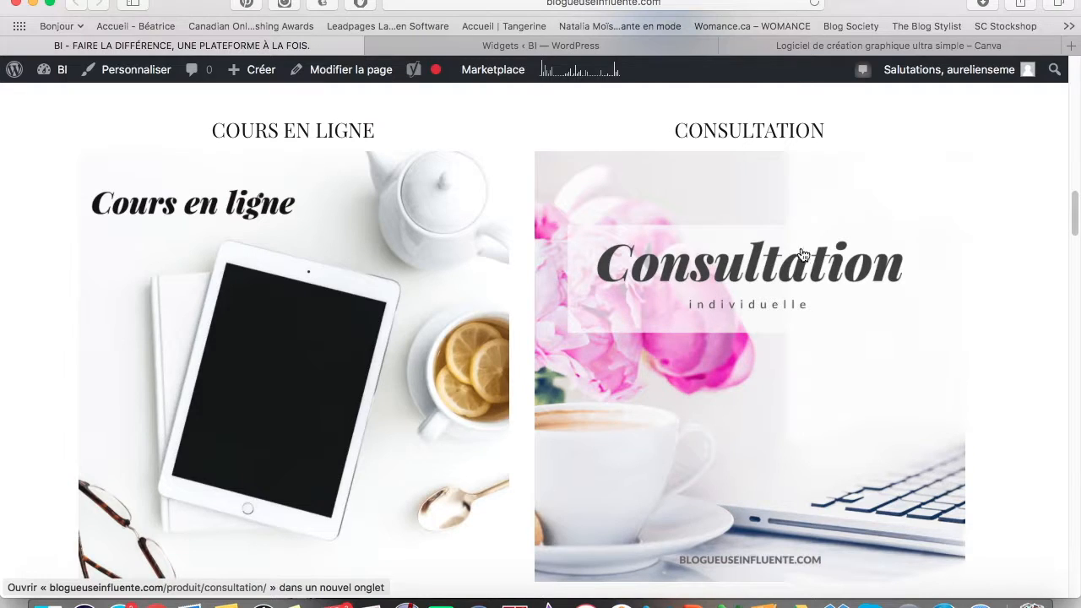
pyautogui.scroll(-4, 285, 374)
pyautogui.scroll(5, 282, 417)
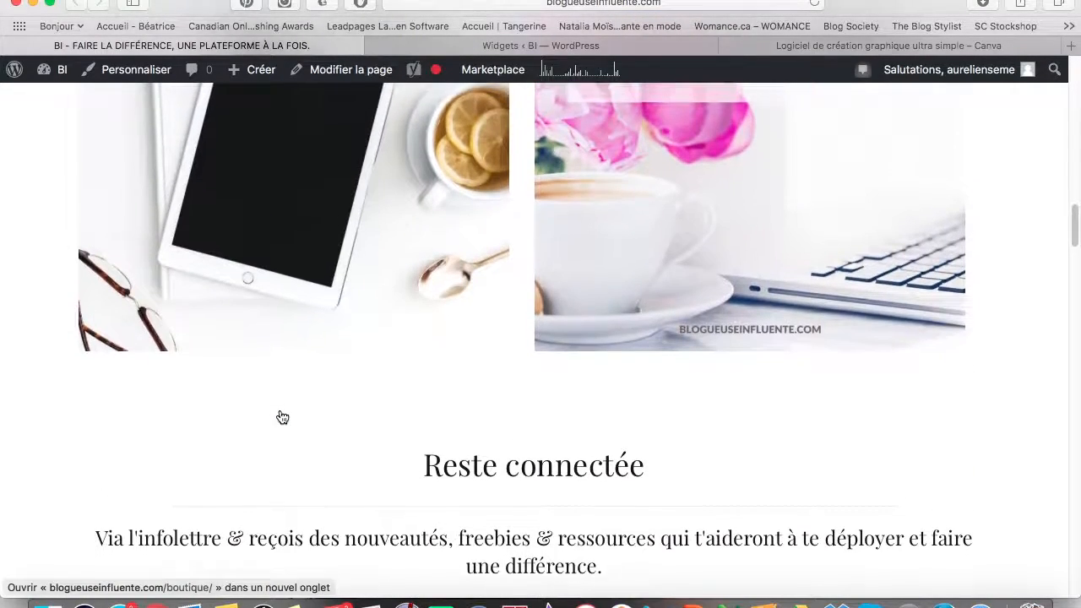
pyautogui.scroll(3, 283, 418)
pyautogui.scroll(-5, 283, 417)
pyautogui.scroll(2, 283, 417)
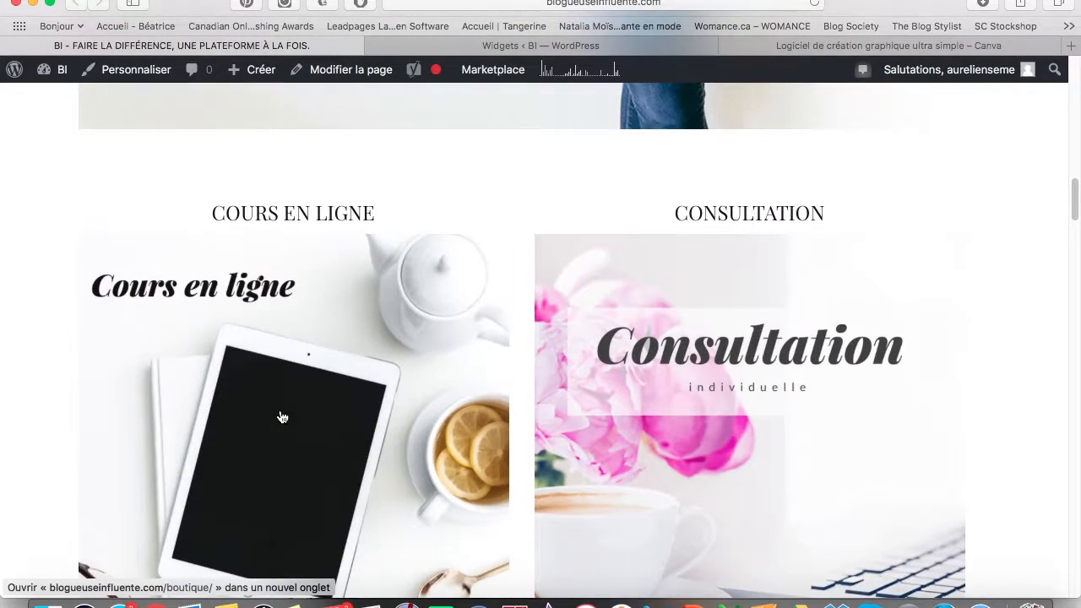
# On the Canva login page, enter the account e-mail and password and submit Se connecter.
pyautogui.click(840, 48)
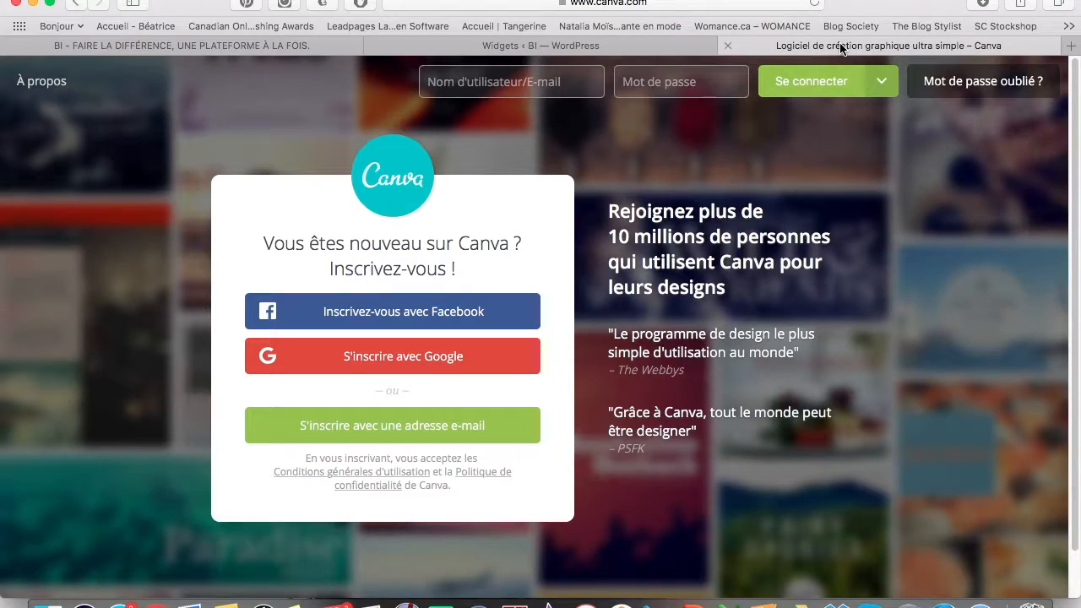
pyautogui.click(559, 82)
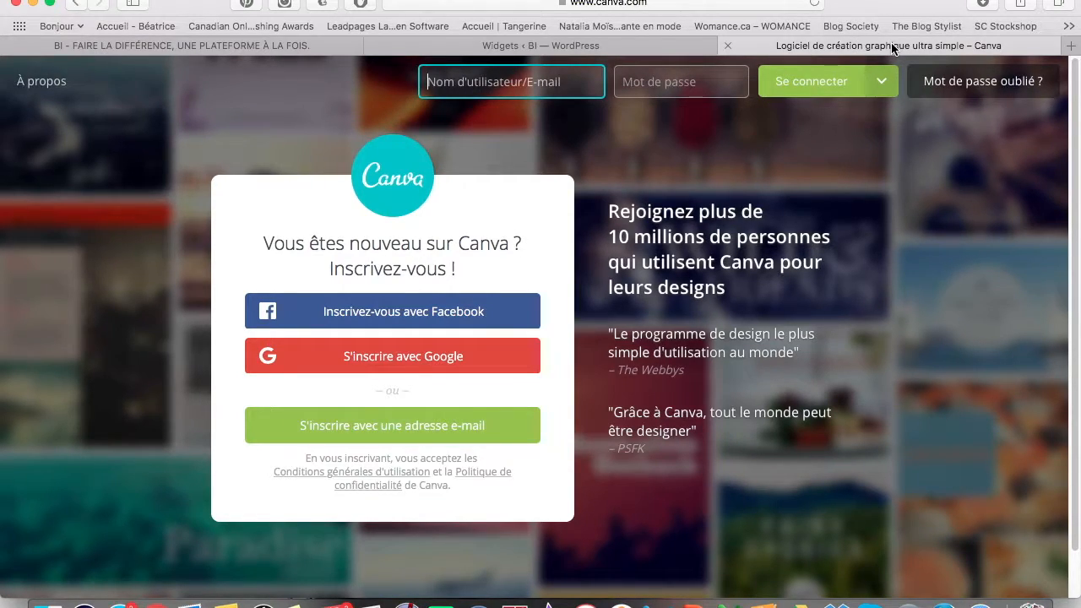
pyautogui.click(509, 216)
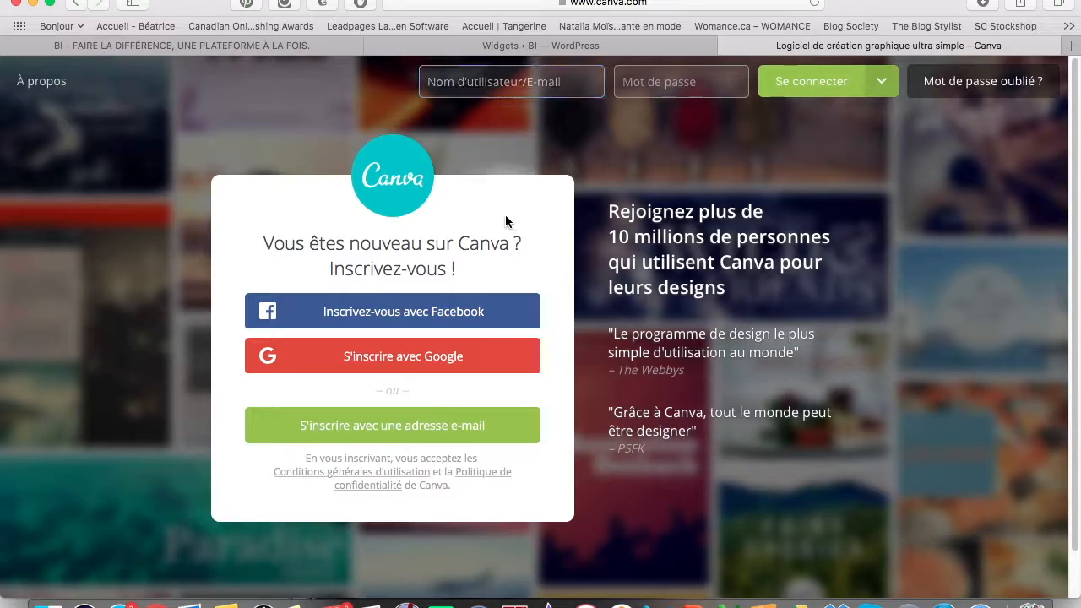
pyautogui.click(460, 87)
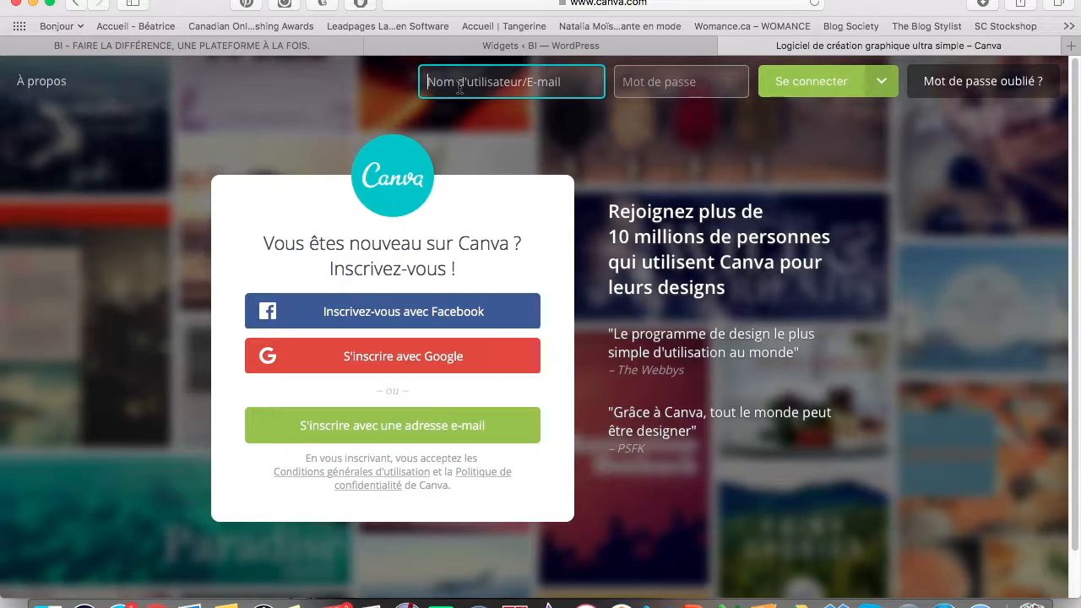
pyautogui.press('Tab')
pyautogui.write('•')
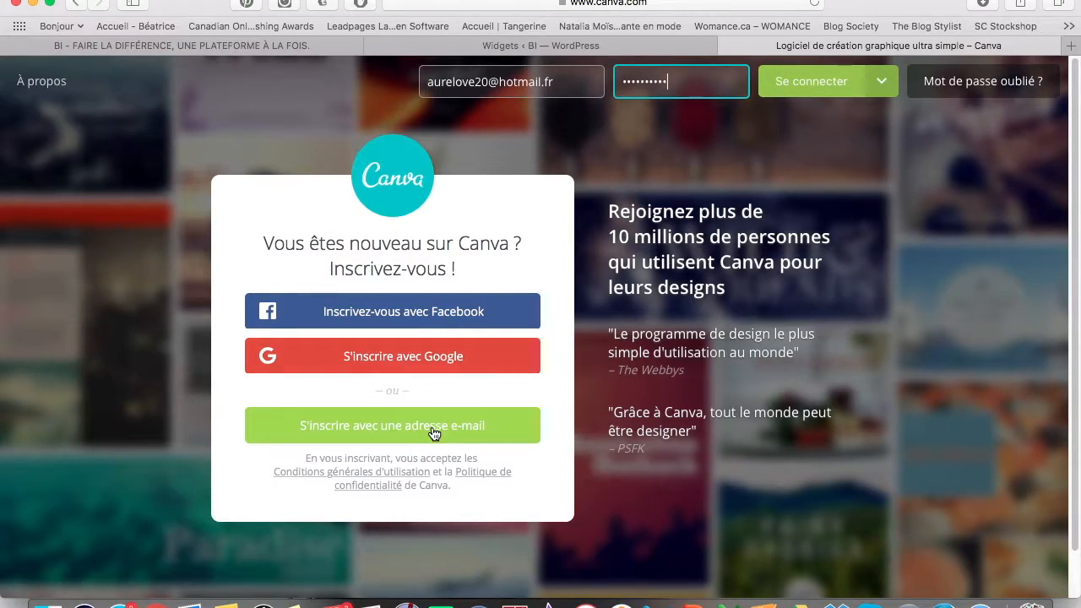
pyautogui.click(783, 95)
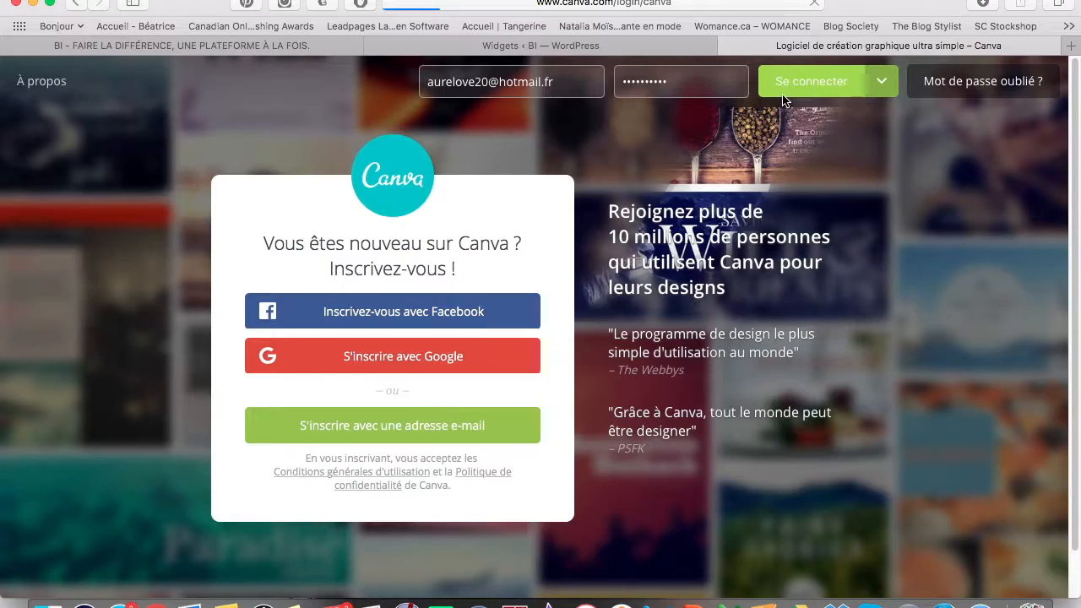
# Scroll through saved designs like Follow your dreams and Sunset chaser, then back up to Create a design.
pyautogui.scroll(-10, 403, 279)
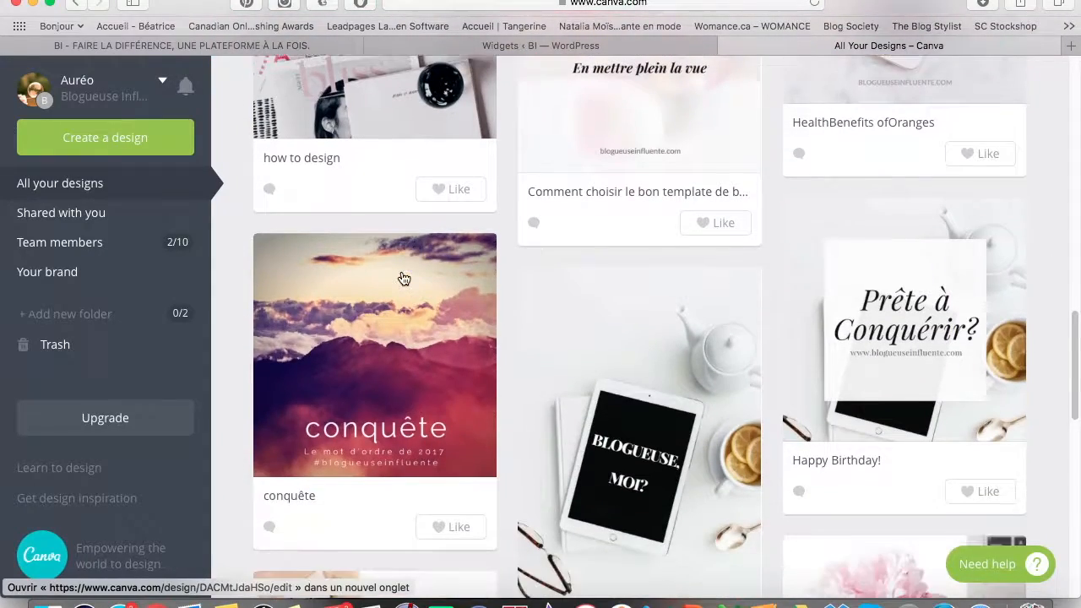
pyautogui.scroll(-15, 404, 279)
pyautogui.scroll(-15, 520, 330)
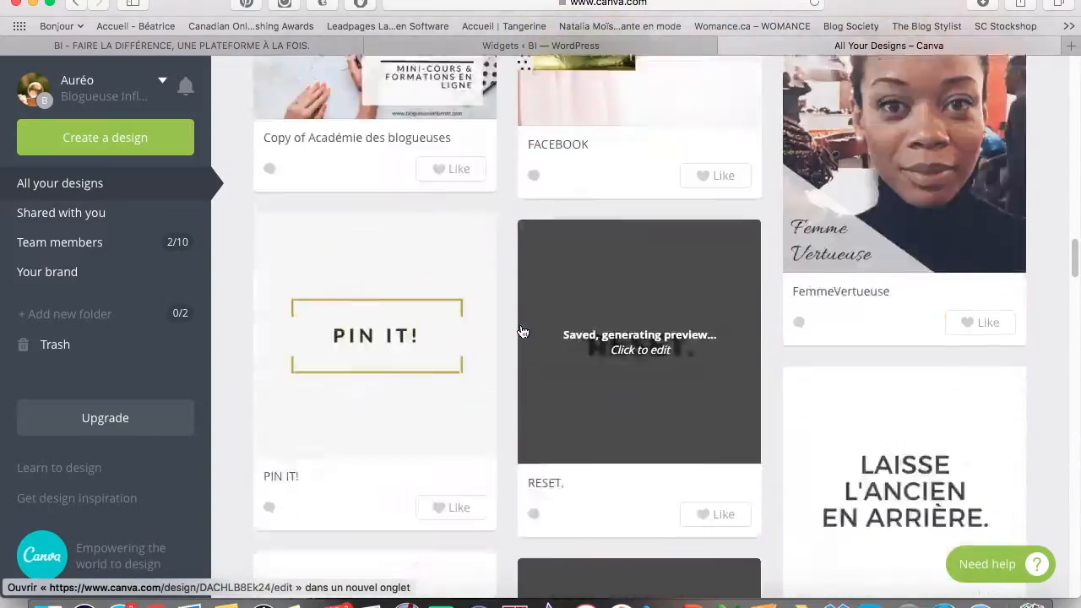
pyautogui.scroll(20, 522, 332)
pyautogui.scroll(-8, 521, 330)
pyautogui.scroll(10, 520, 330)
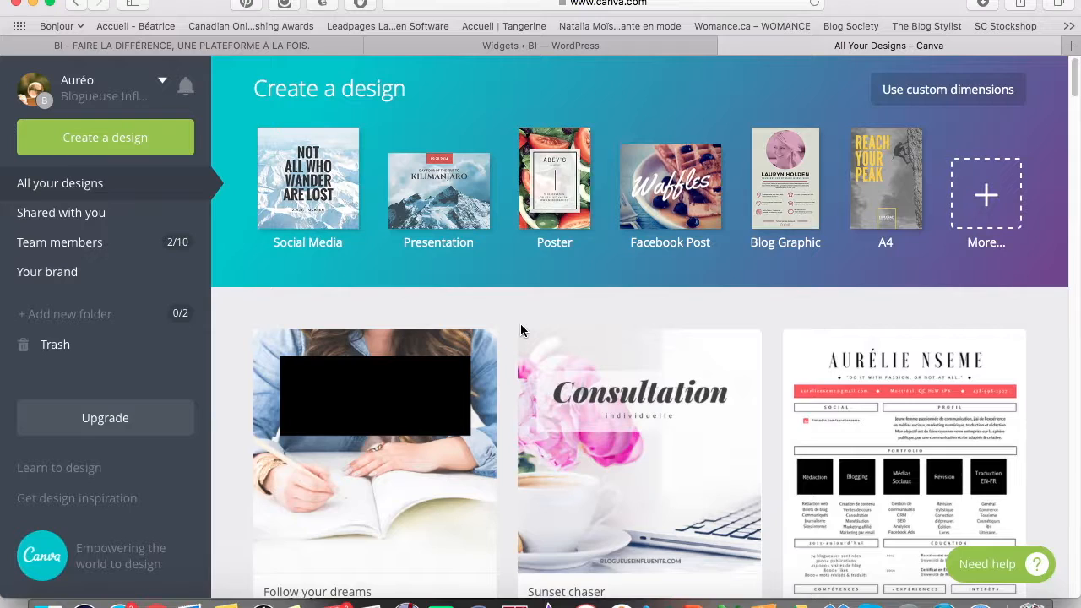
pyautogui.scroll(-4, 521, 331)
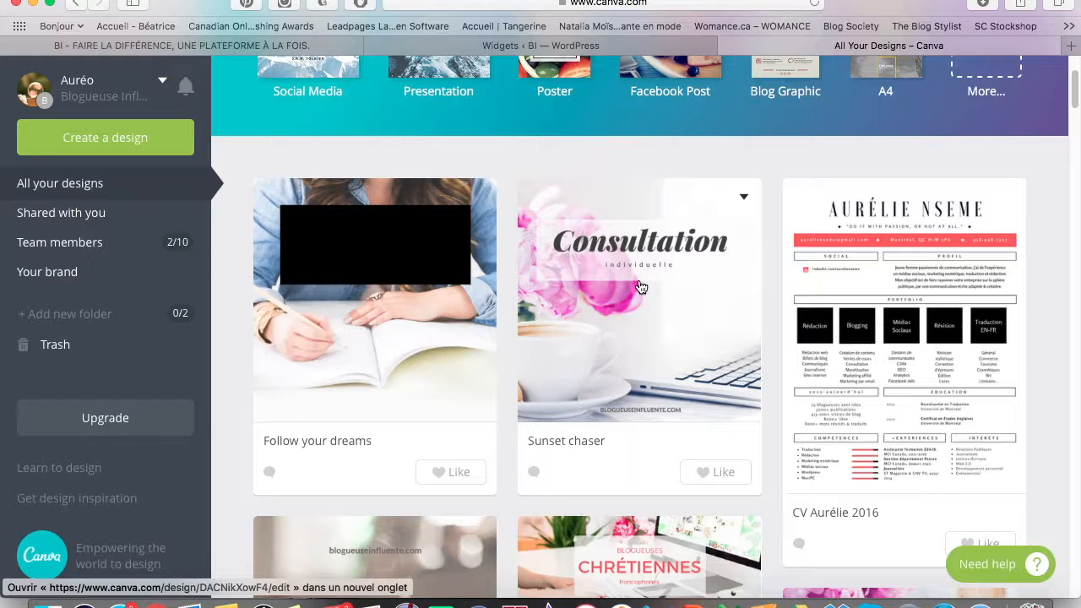
pyautogui.scroll(-2, 641, 288)
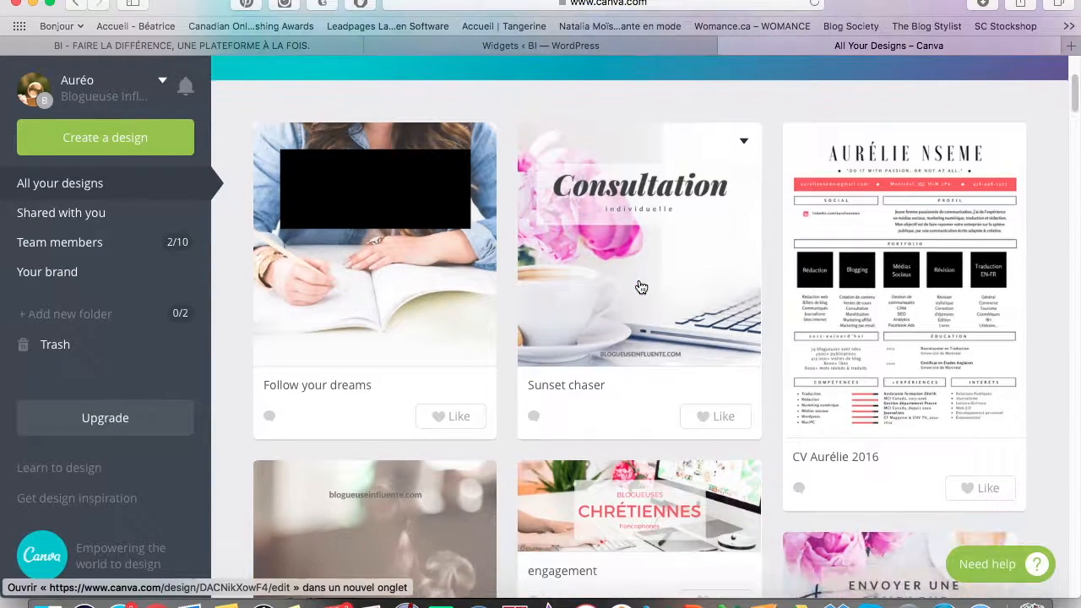
pyautogui.scroll(3, 572, 284)
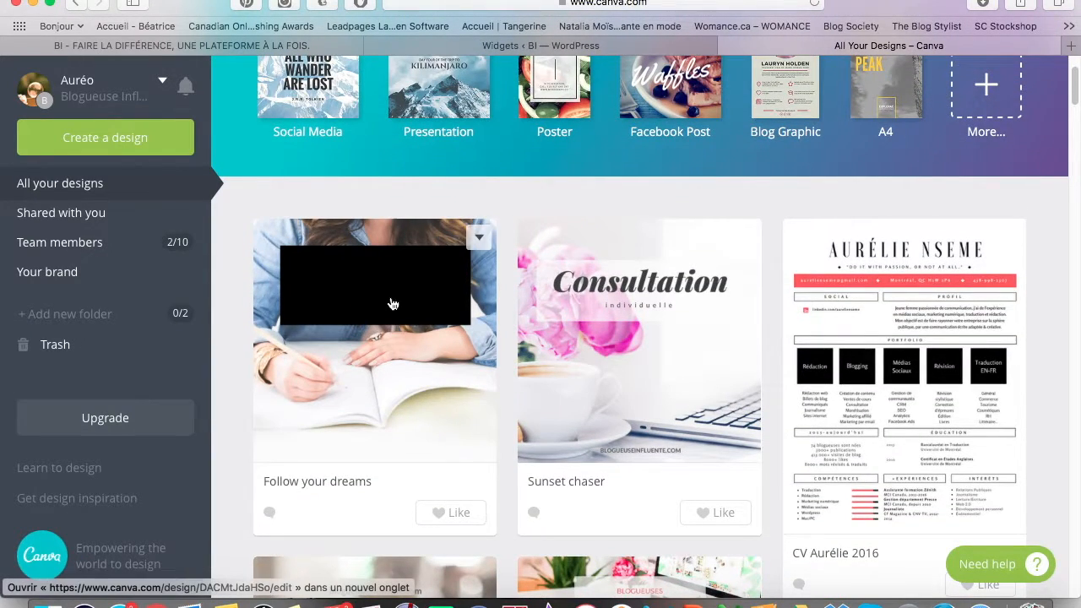
# Check the WordPress Widgets page, then view the blog homepage's Cours en ligne image again.
pyautogui.click(475, 46)
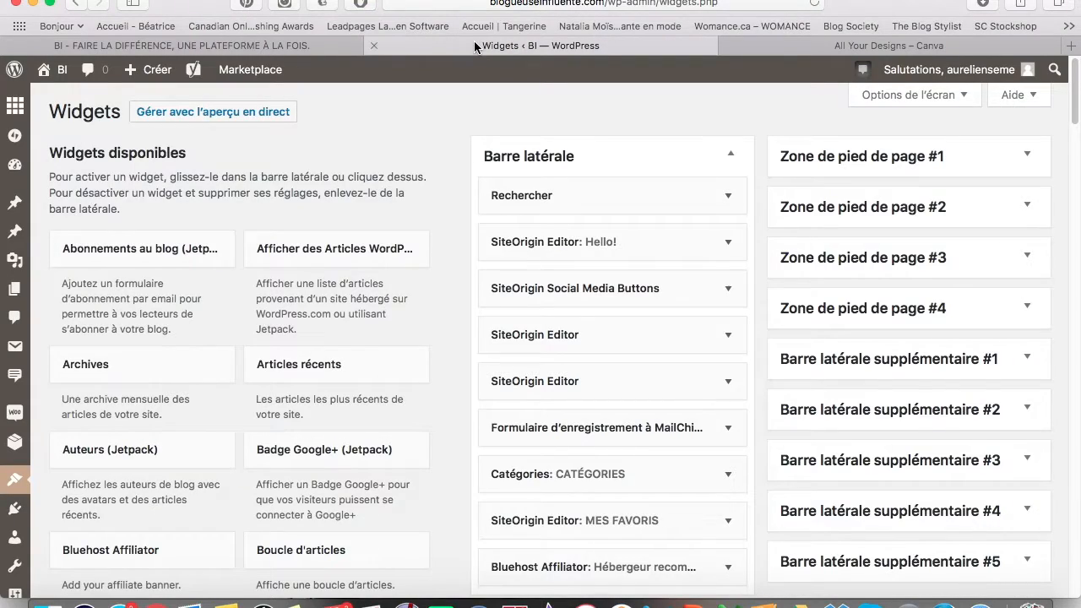
pyautogui.click(274, 45)
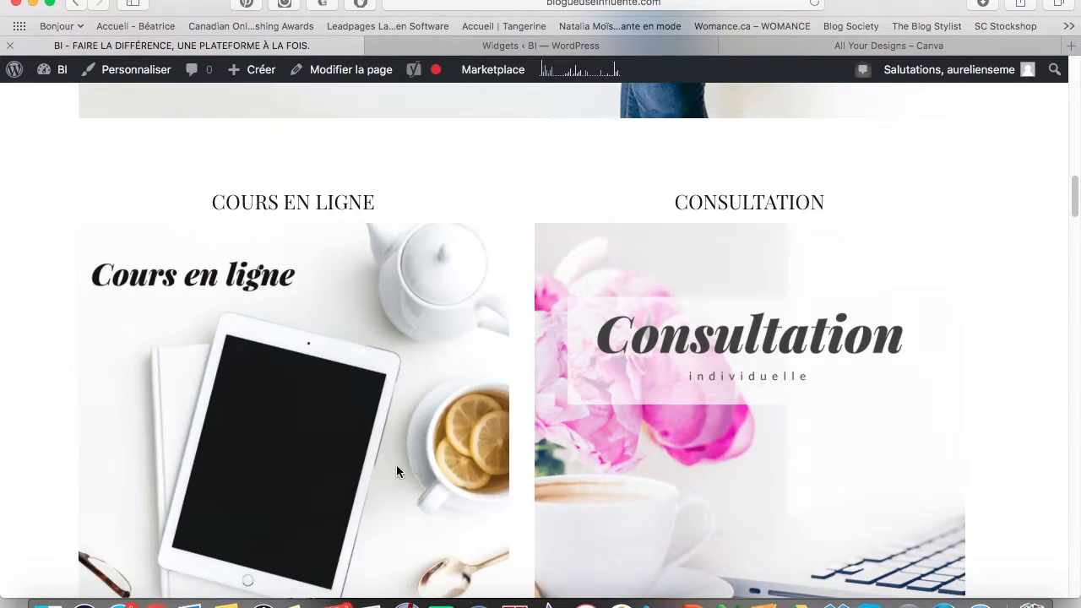
pyautogui.click(308, 49)
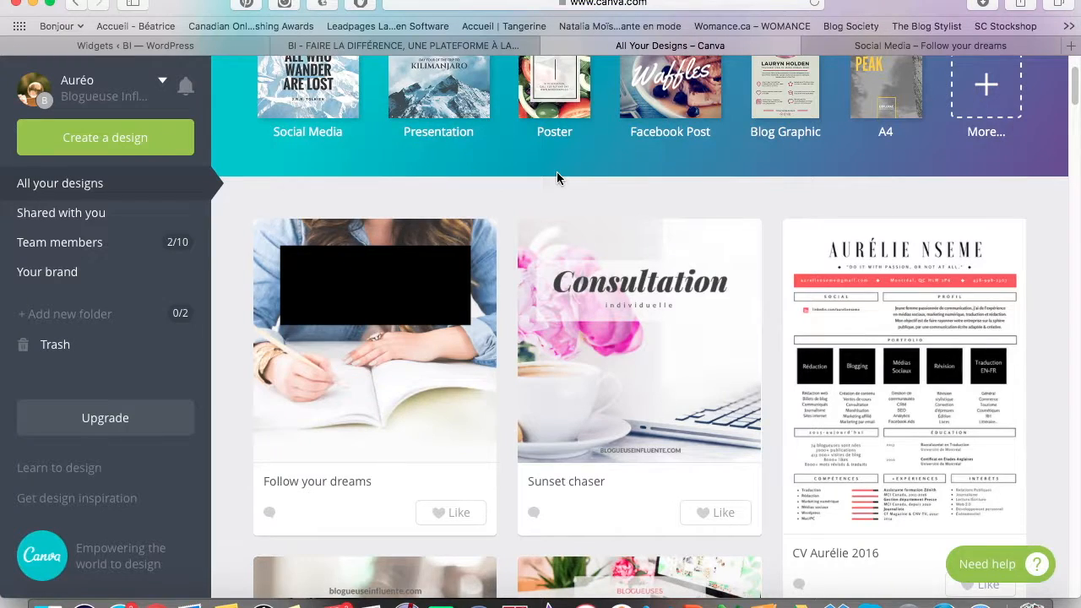
pyautogui.scroll(2, 557, 173)
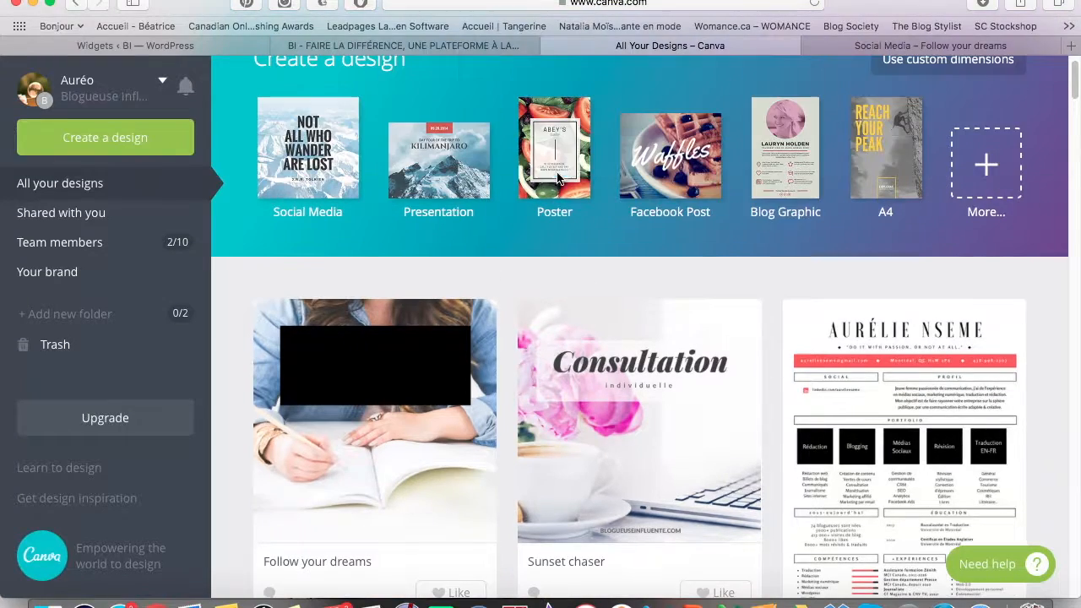
# Go back to Canva, glancing at the Follow your dreams design before returning to All your designs.
pyautogui.click(912, 49)
pyautogui.click(582, 43)
pyautogui.scroll(1, 439, 169)
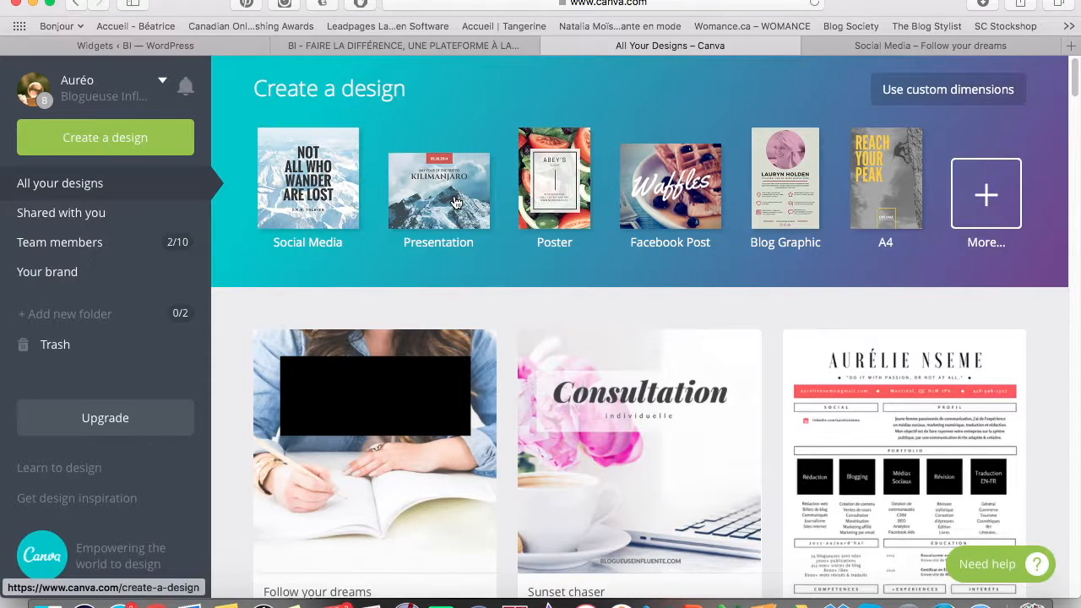
pyautogui.click(86, 134)
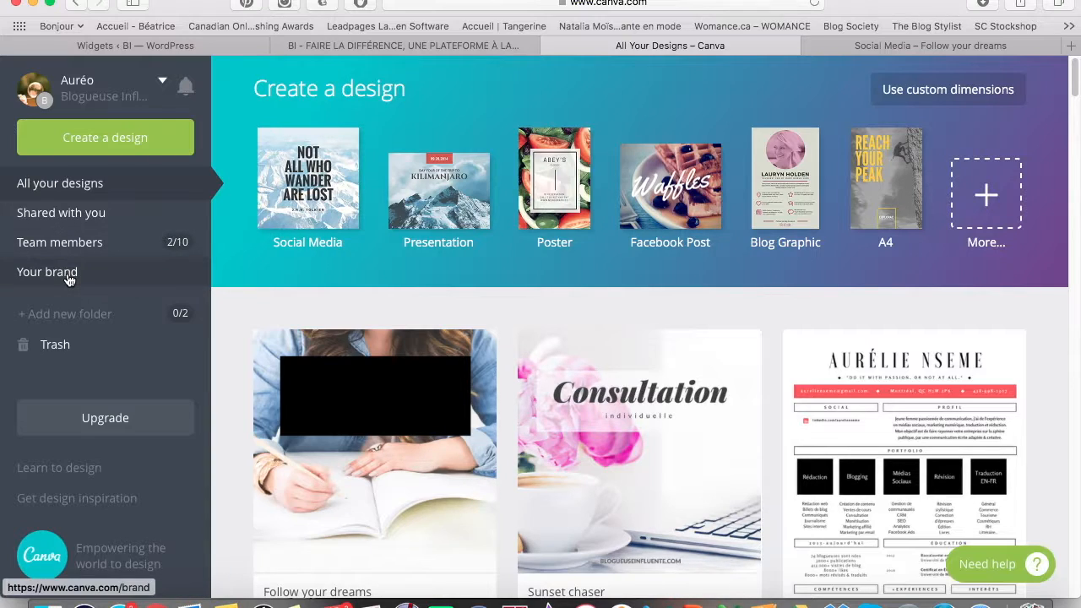
pyautogui.scroll(-1, 68, 278)
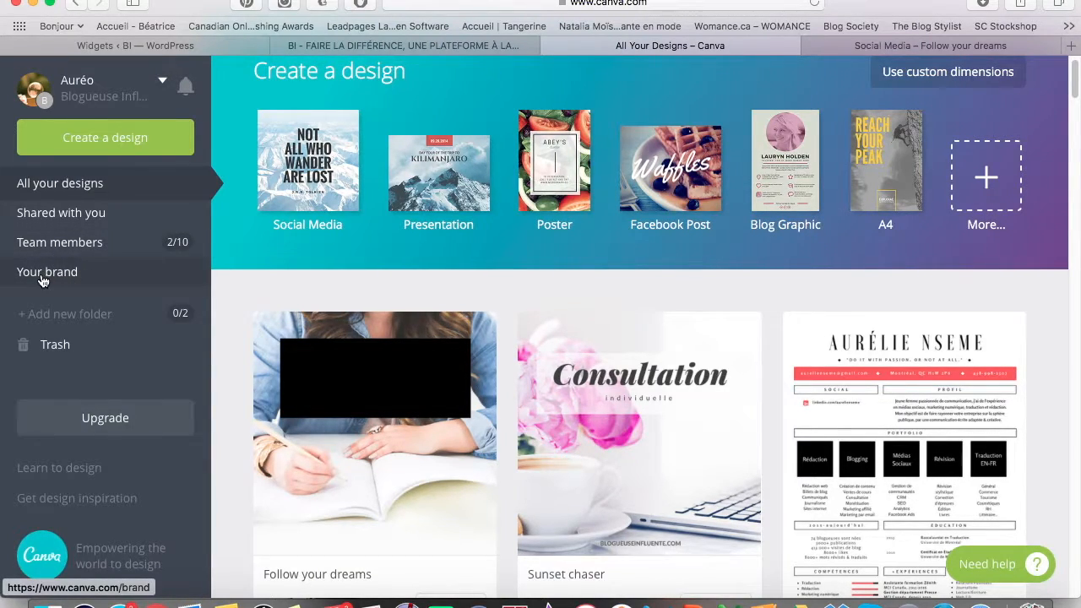
pyautogui.scroll(-2, 73, 412)
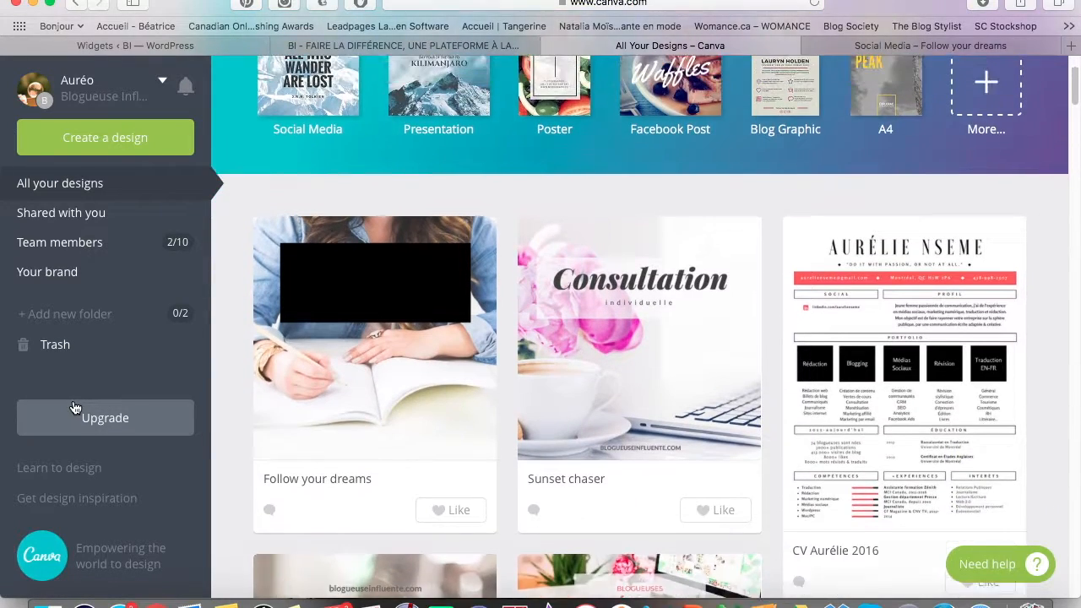
pyautogui.scroll(3, 77, 426)
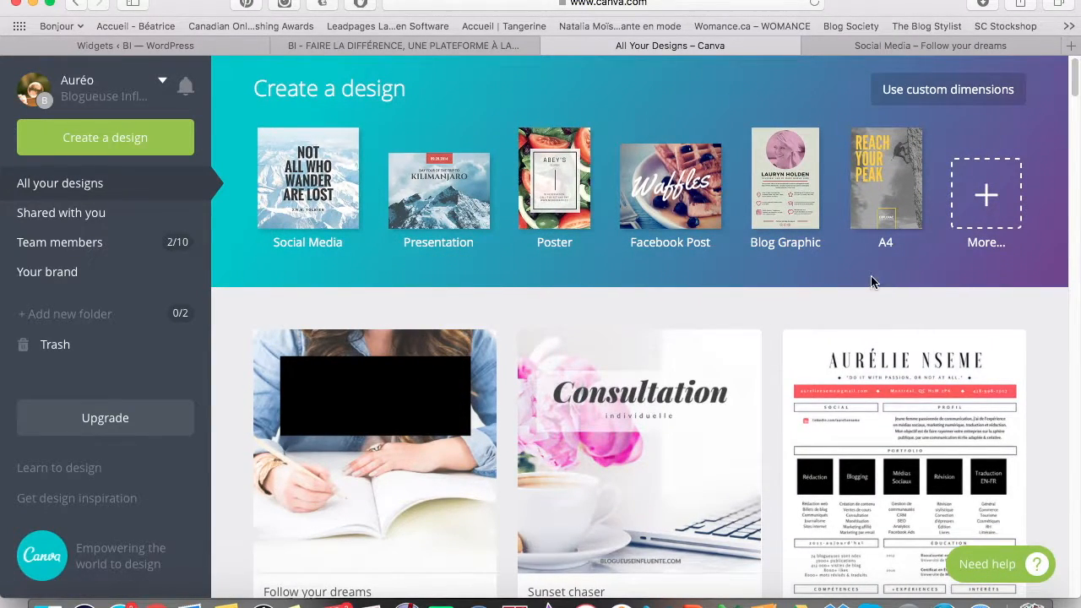
# Open Create a design and browse types like Twitter Post, Social Media, Instagram Post and Documents.
pyautogui.click(988, 192)
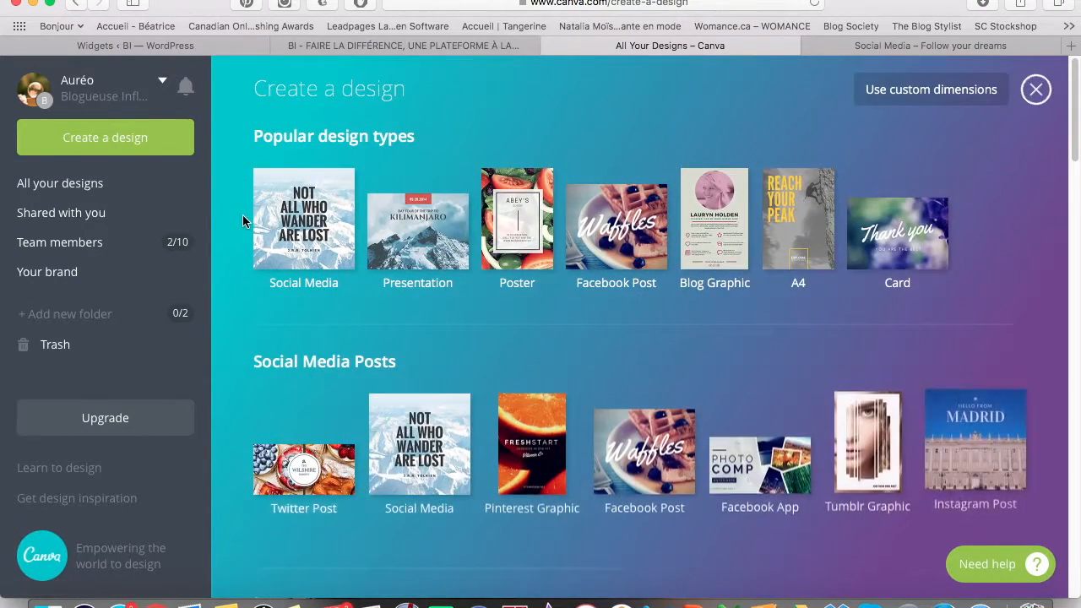
pyautogui.scroll(-15, 255, 169)
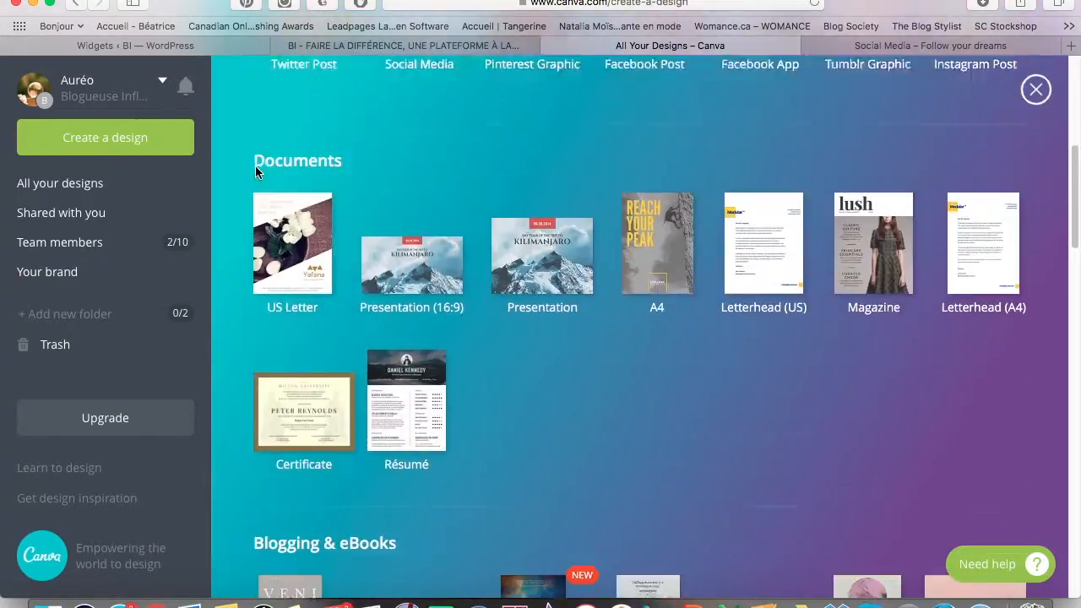
pyautogui.scroll(-15, 256, 172)
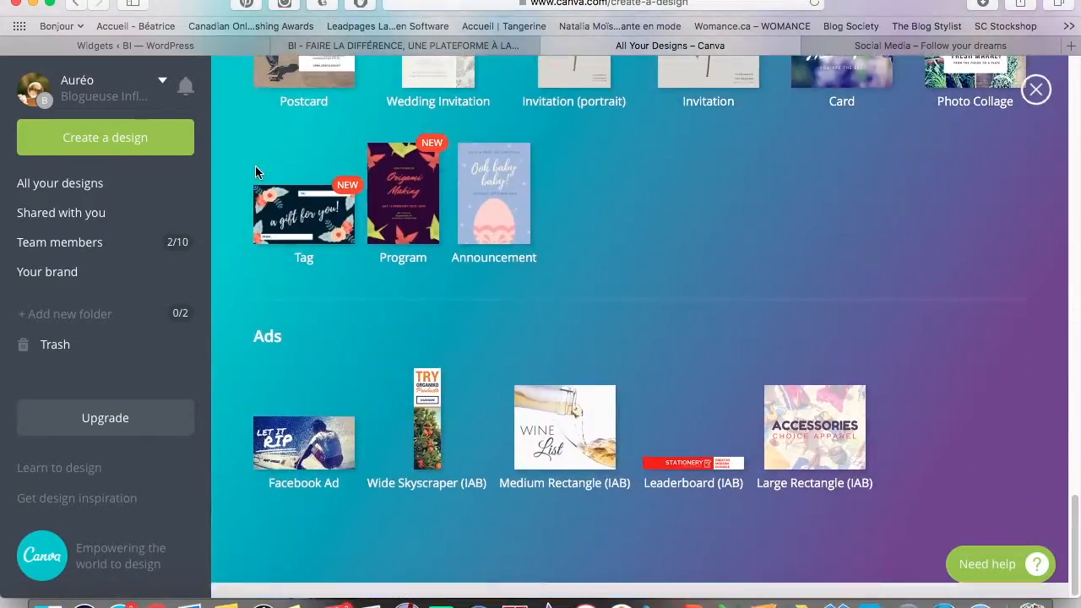
pyautogui.scroll(20, 255, 173)
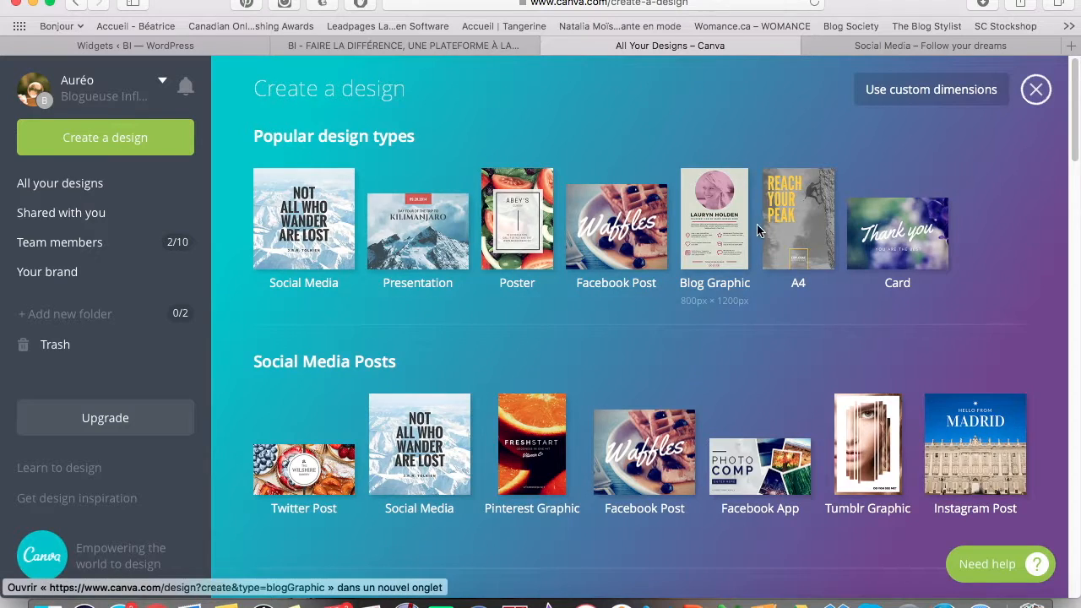
pyautogui.scroll(-5, 422, 482)
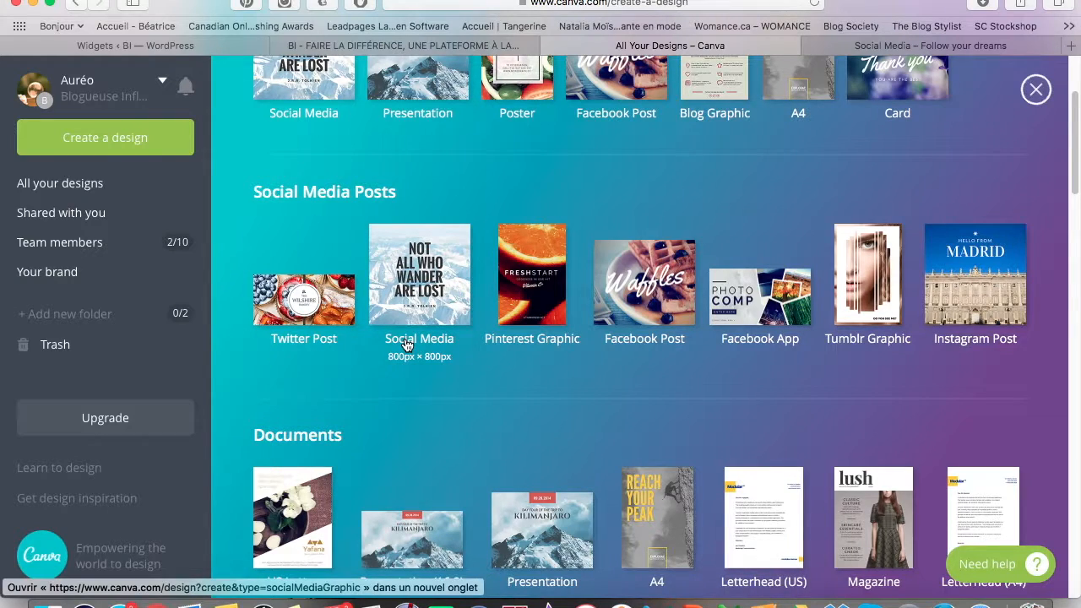
pyautogui.scroll(1, 425, 371)
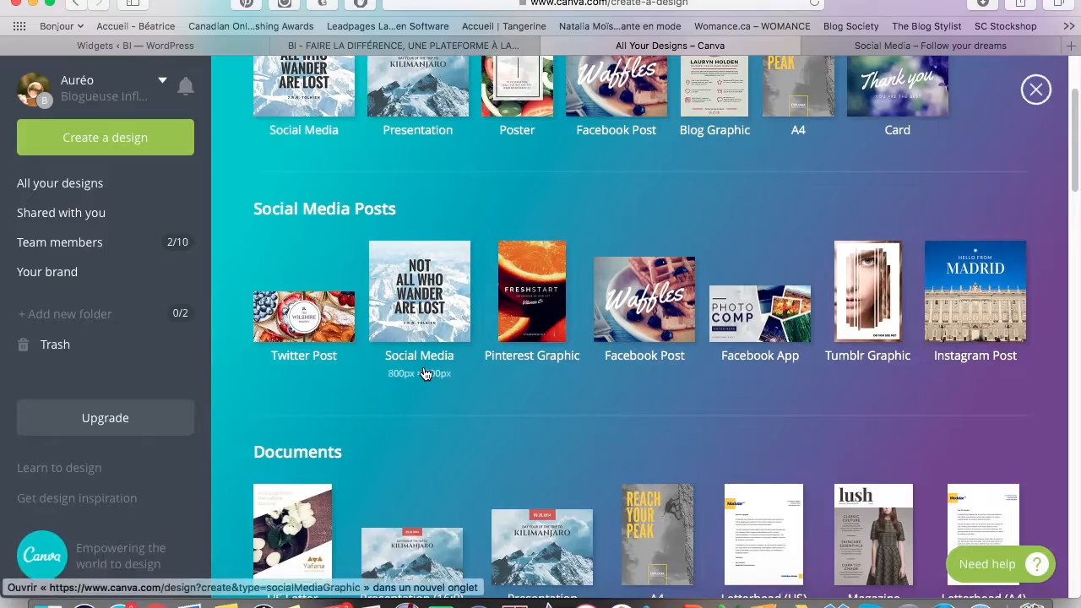
pyautogui.scroll(-8, 425, 374)
pyautogui.scroll(-15, 425, 375)
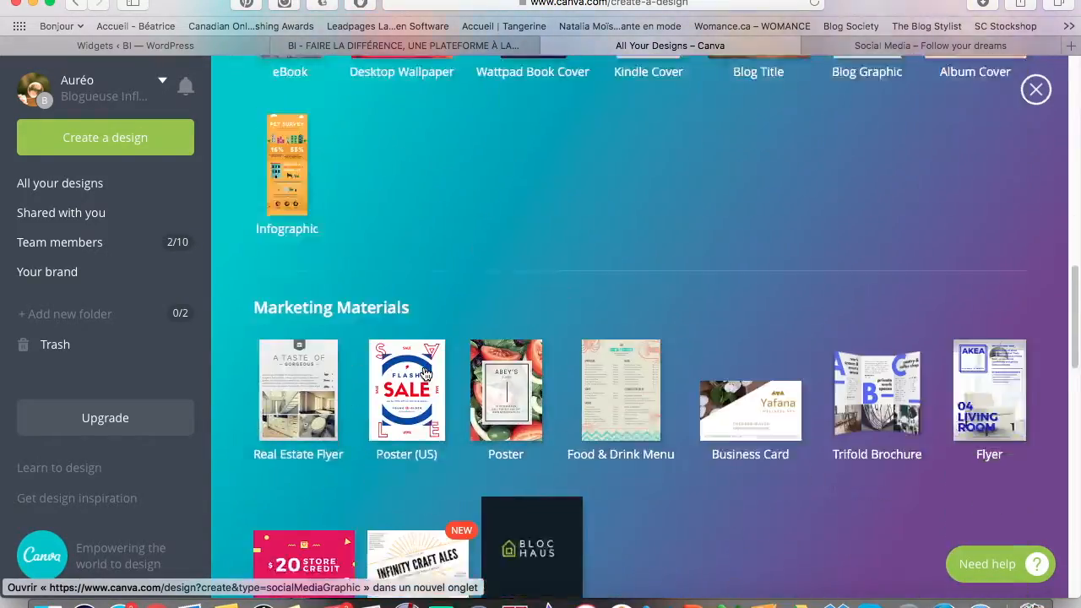
pyautogui.scroll(20, 424, 374)
pyautogui.scroll(-20, 425, 374)
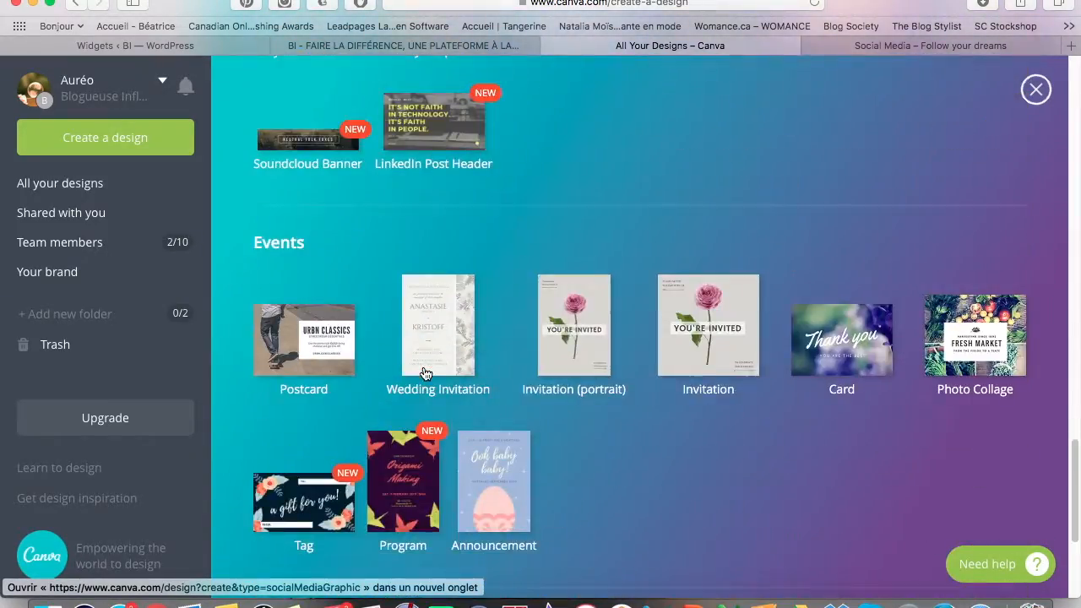
pyautogui.scroll(12, 425, 374)
pyautogui.scroll(-4, 425, 374)
pyautogui.scroll(-10, 425, 374)
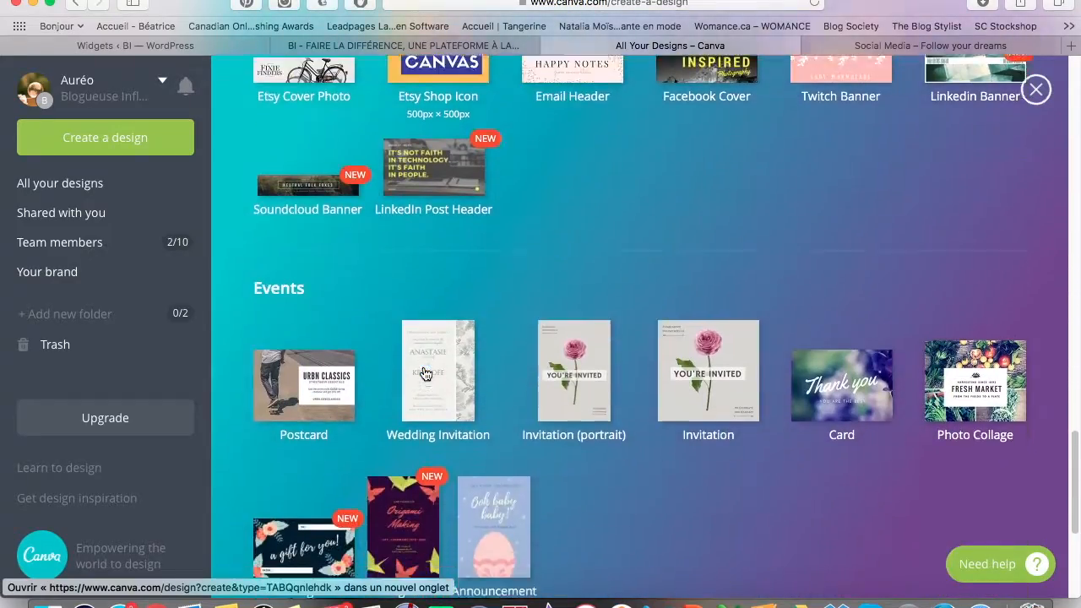
pyautogui.scroll(20, 425, 374)
pyautogui.scroll(-4, 424, 374)
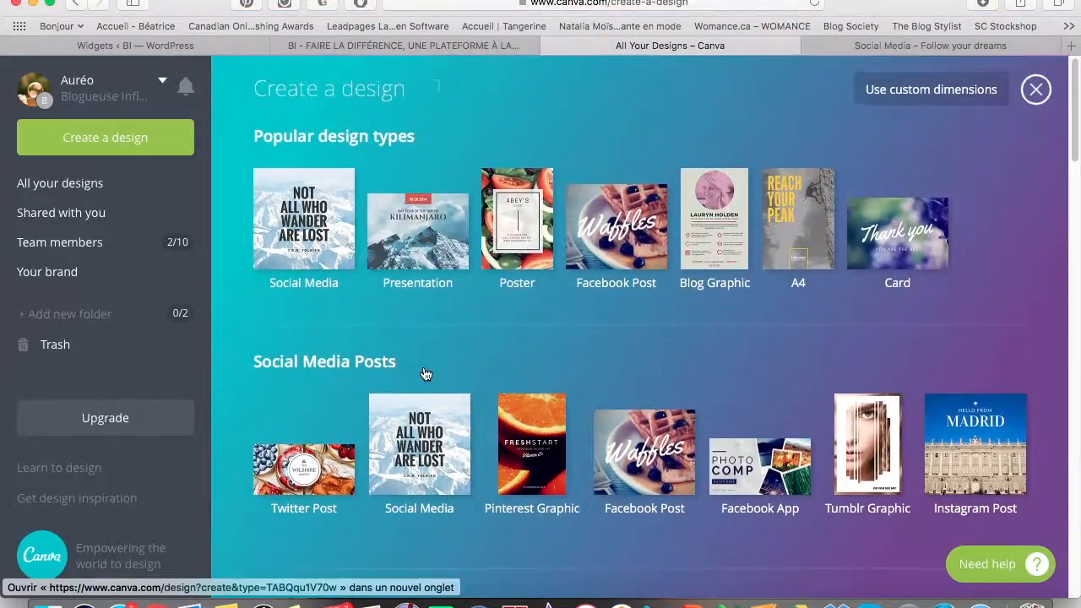
pyautogui.scroll(-2, 424, 374)
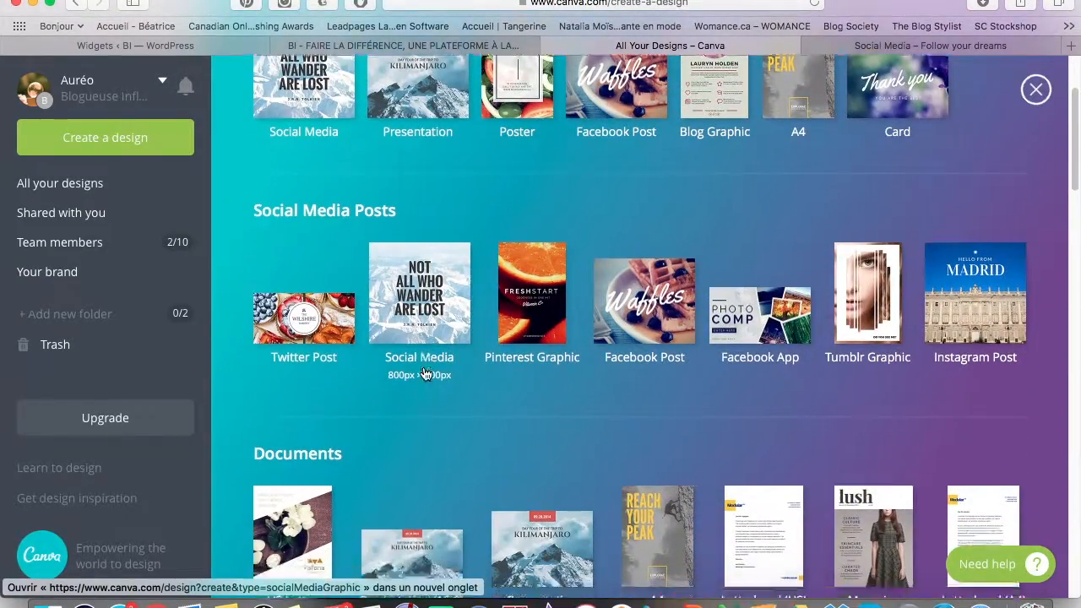
pyautogui.scroll(8, 355, 359)
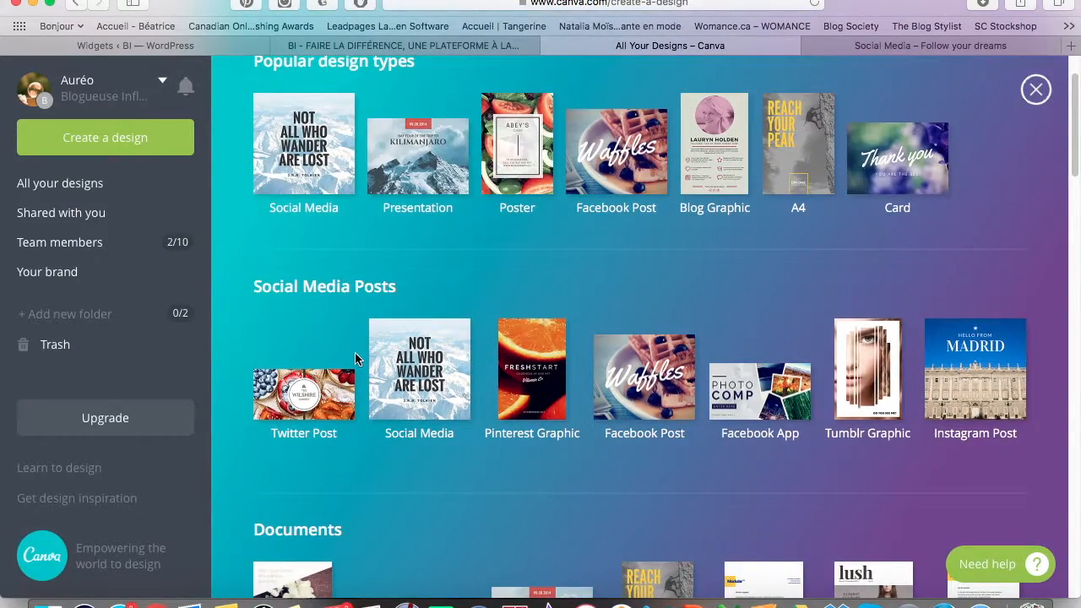
pyautogui.scroll(-15, 374, 291)
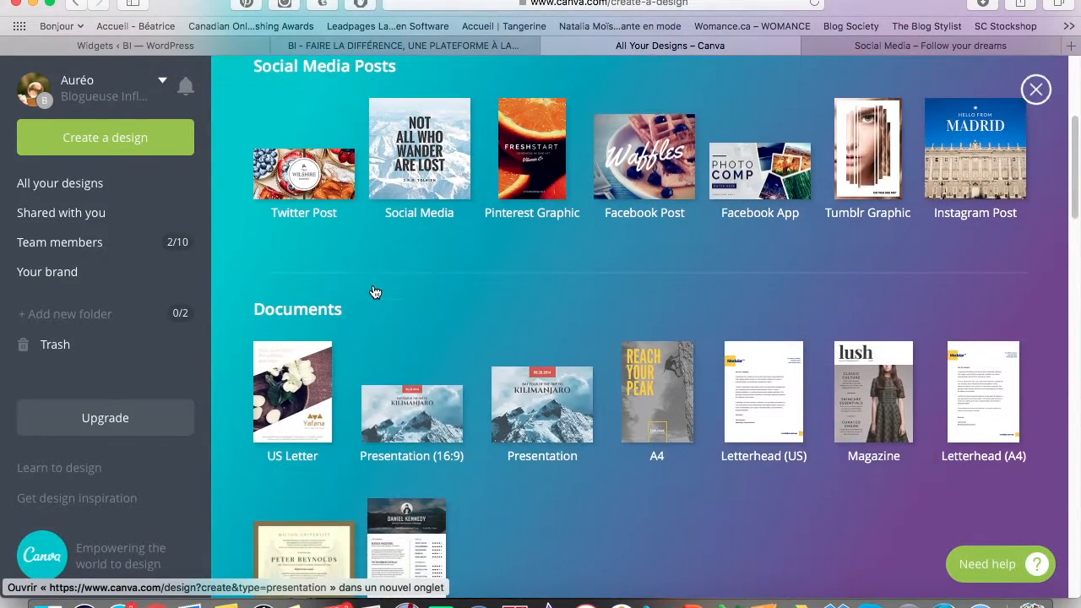
pyautogui.scroll(10, 372, 284)
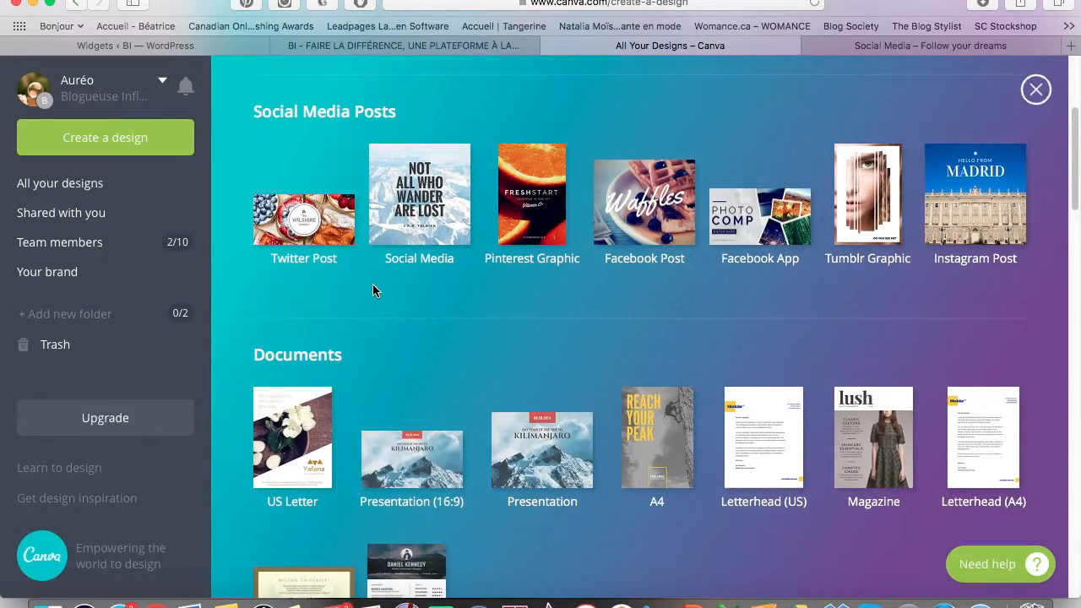
pyautogui.scroll(-6, 373, 284)
pyautogui.scroll(10, 374, 291)
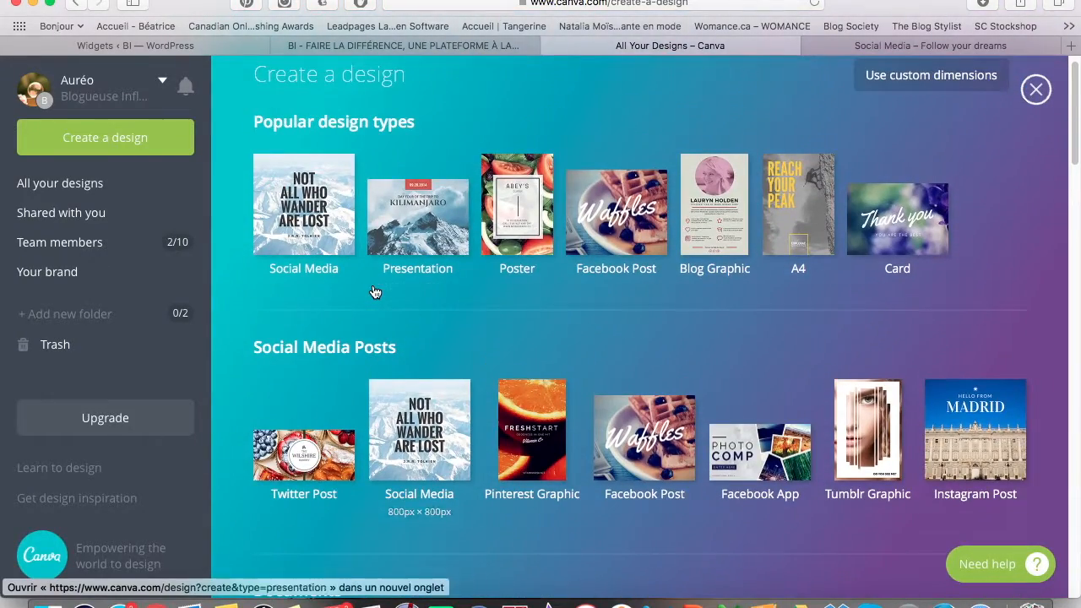
pyautogui.scroll(-2, 375, 292)
pyautogui.scroll(-15, 375, 292)
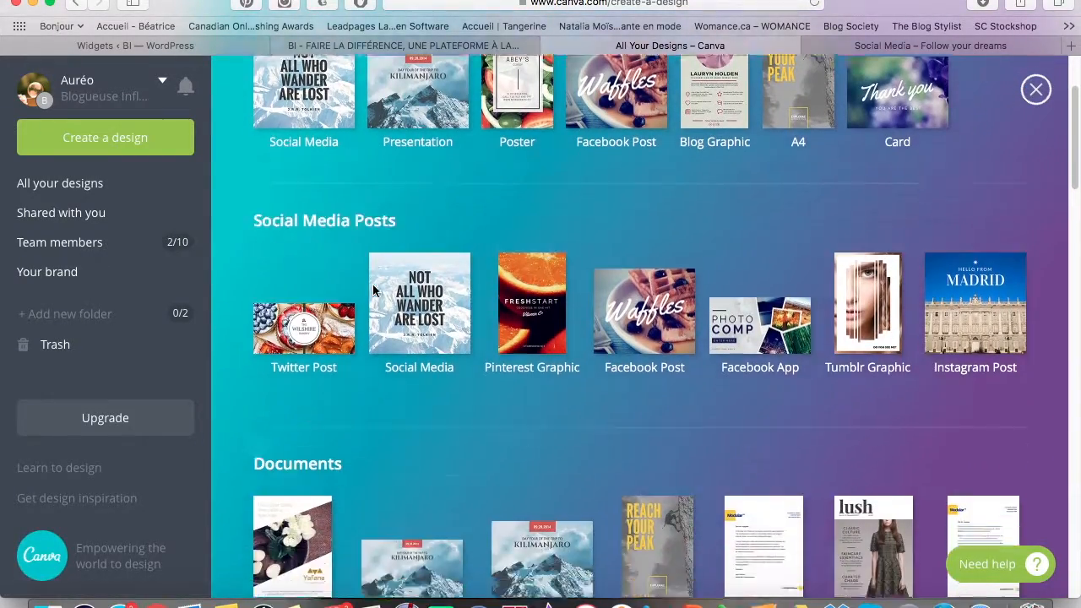
pyautogui.scroll(-20, 375, 291)
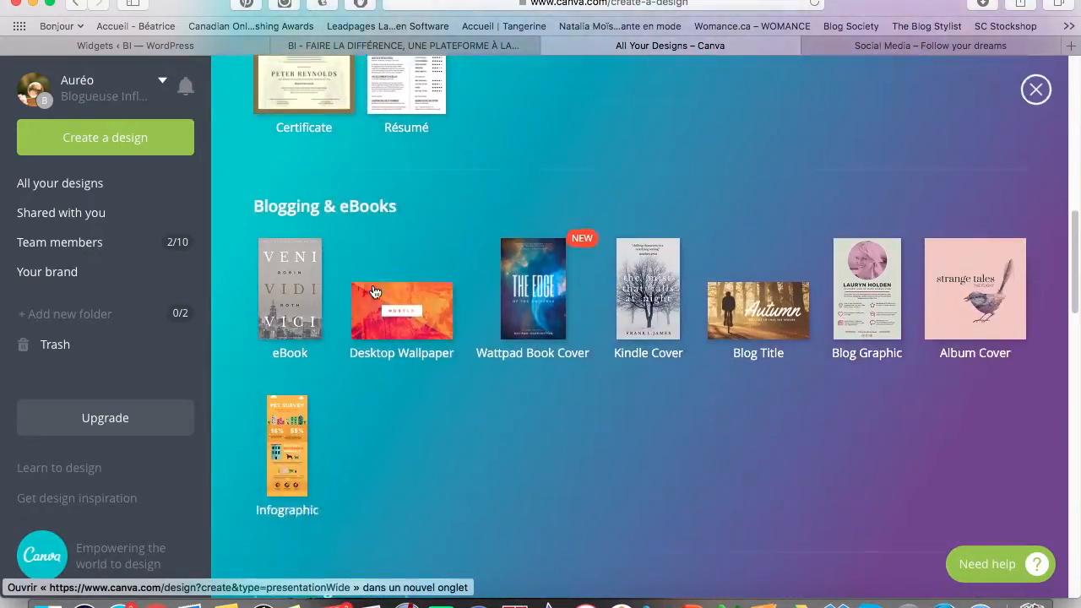
pyautogui.scroll(20, 375, 291)
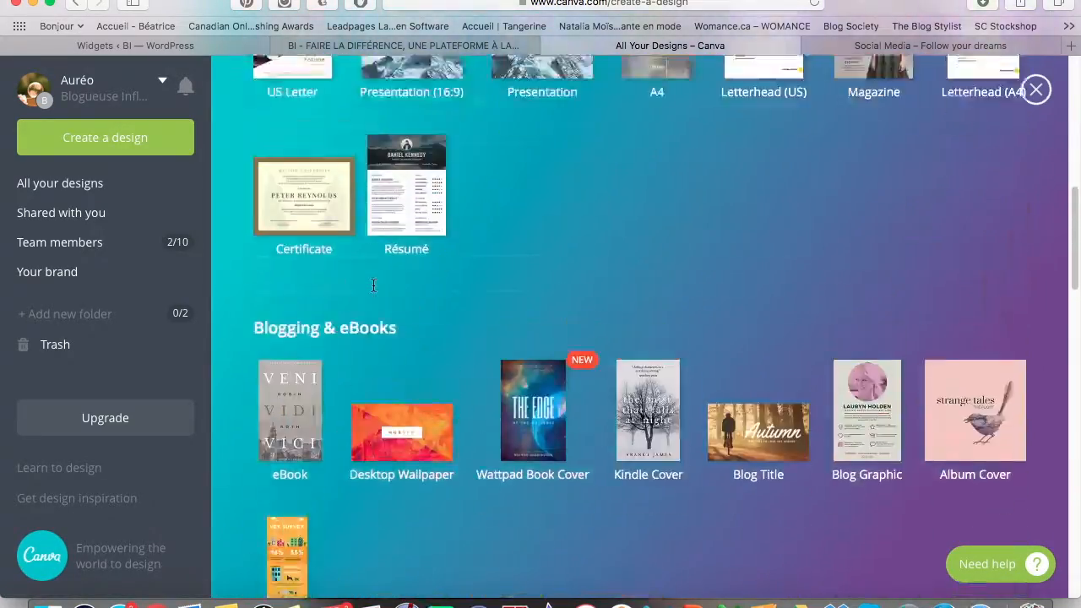
pyautogui.scroll(3, 372, 286)
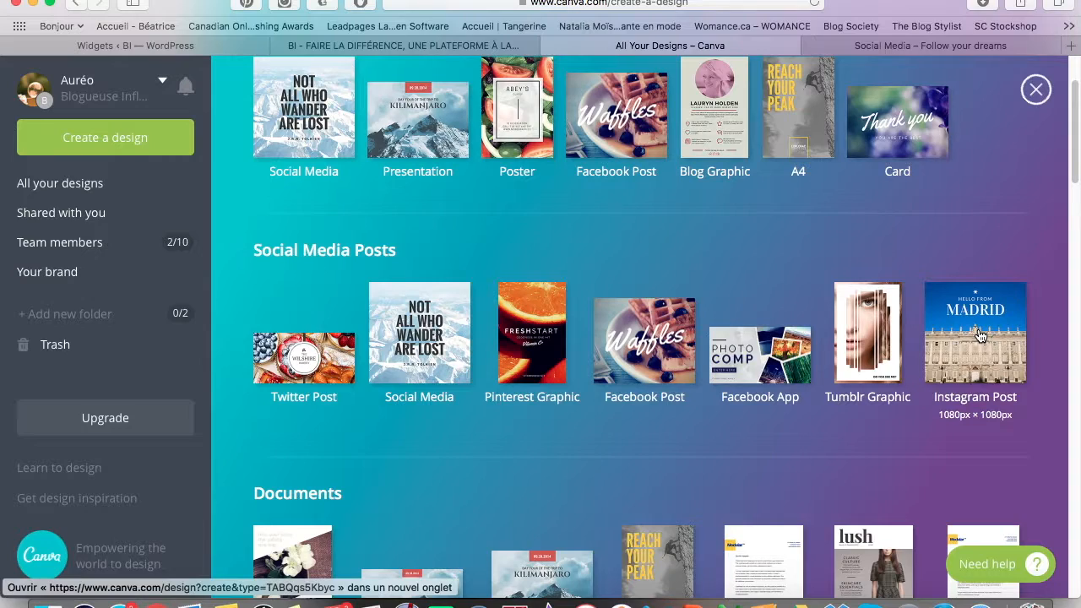
pyautogui.scroll(-10, 580, 437)
pyautogui.scroll(-2, 580, 443)
pyautogui.scroll(2, 580, 444)
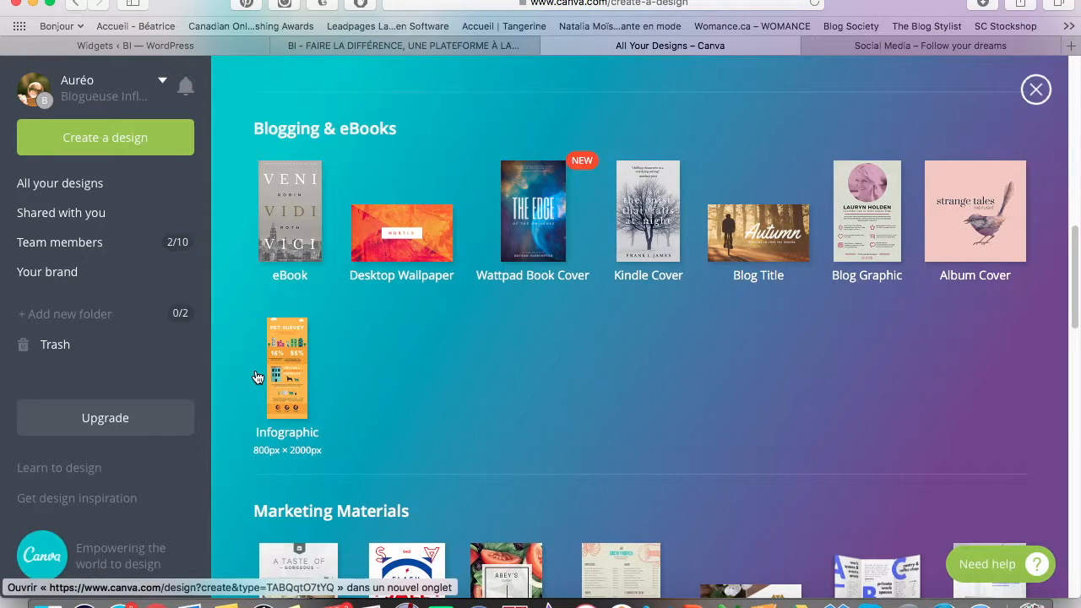
pyautogui.scroll(-3, 313, 397)
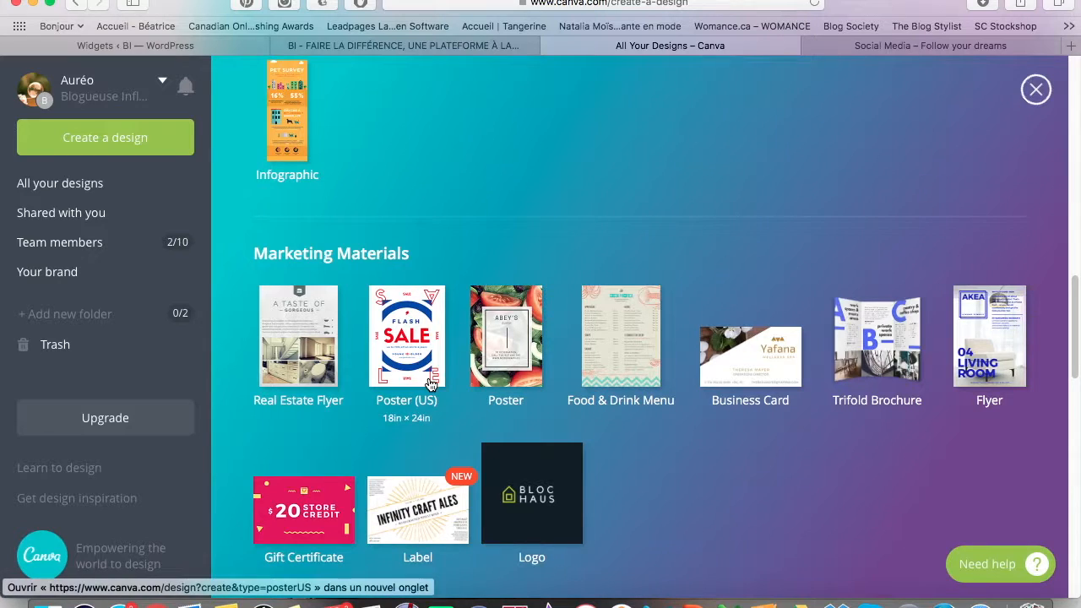
pyautogui.scroll(-1, 743, 420)
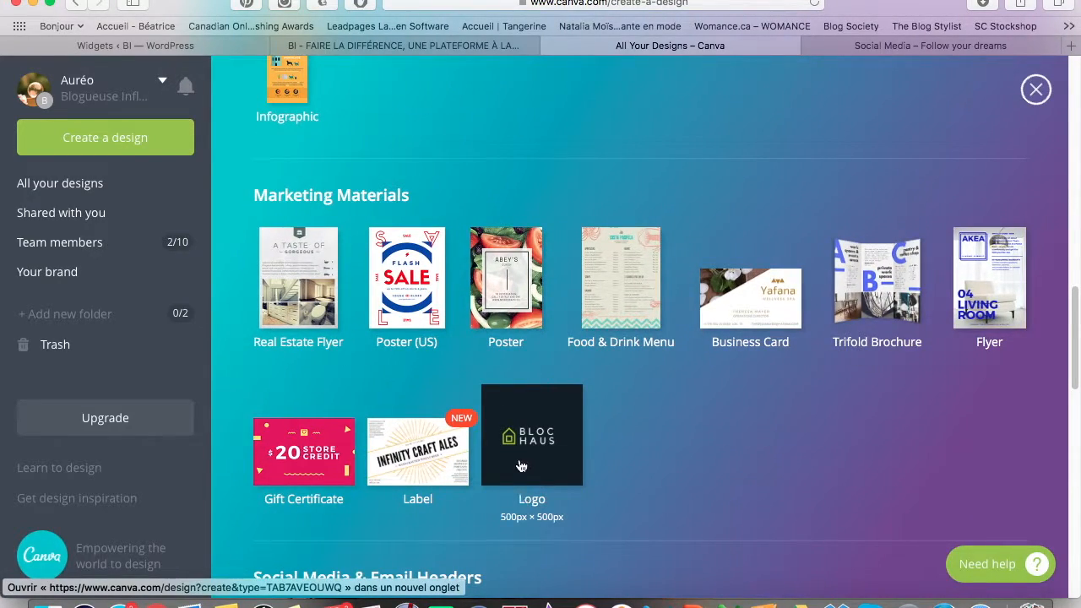
pyautogui.scroll(-5, 369, 466)
pyautogui.scroll(-2, 369, 466)
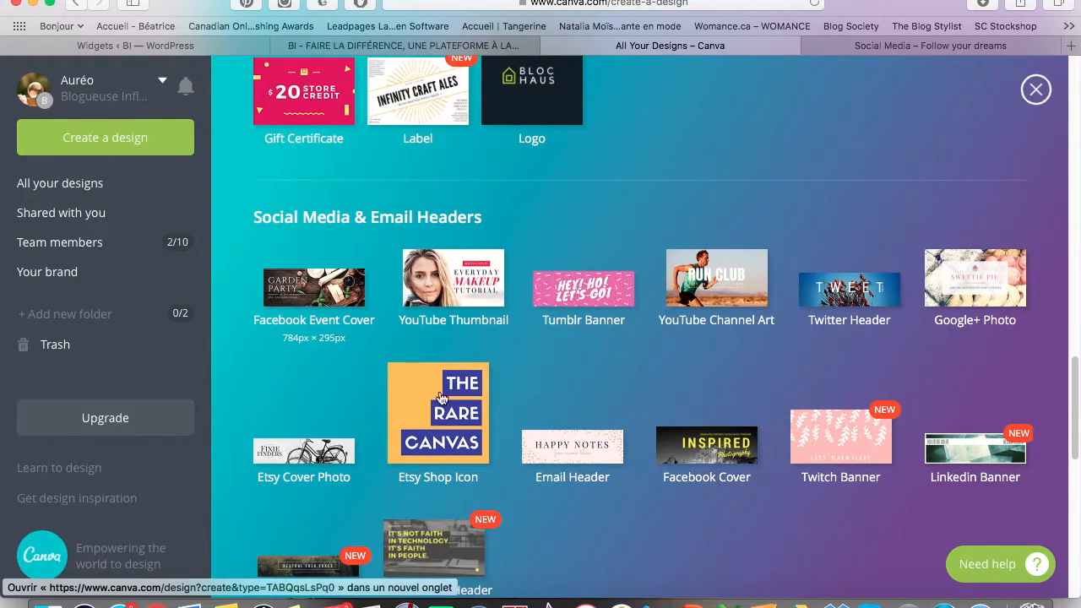
pyautogui.scroll(-1, 336, 394)
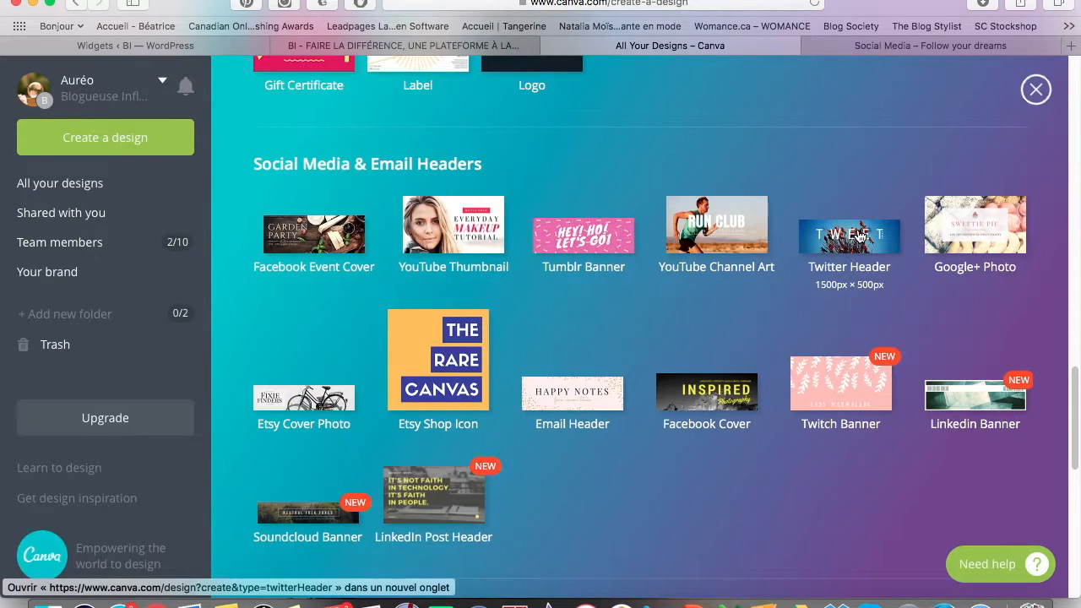
pyautogui.scroll(-5, 820, 400)
pyautogui.scroll(-4, 819, 400)
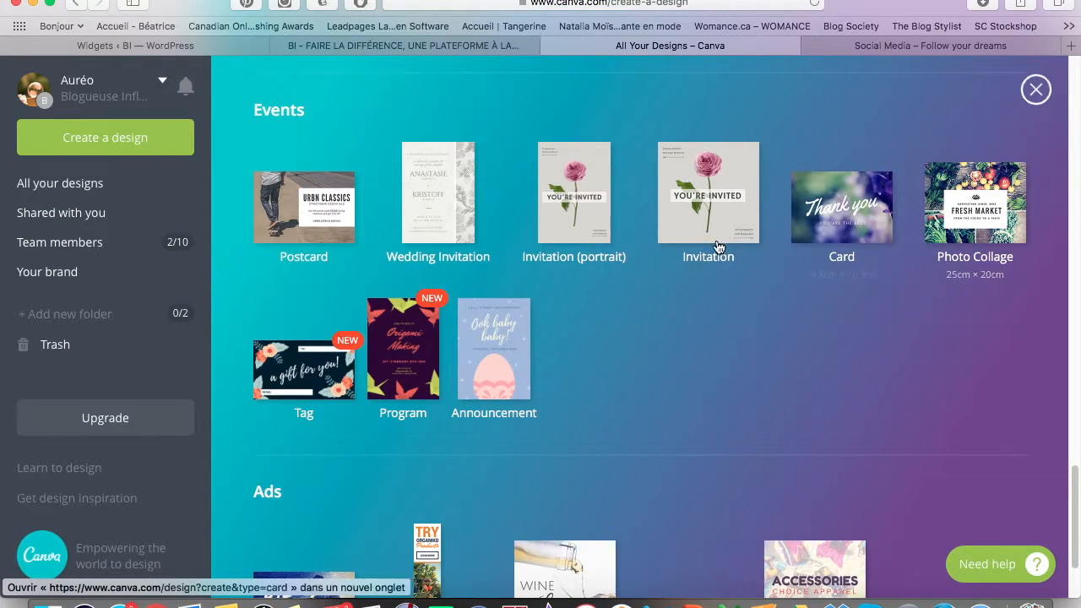
pyautogui.scroll(-3, 639, 273)
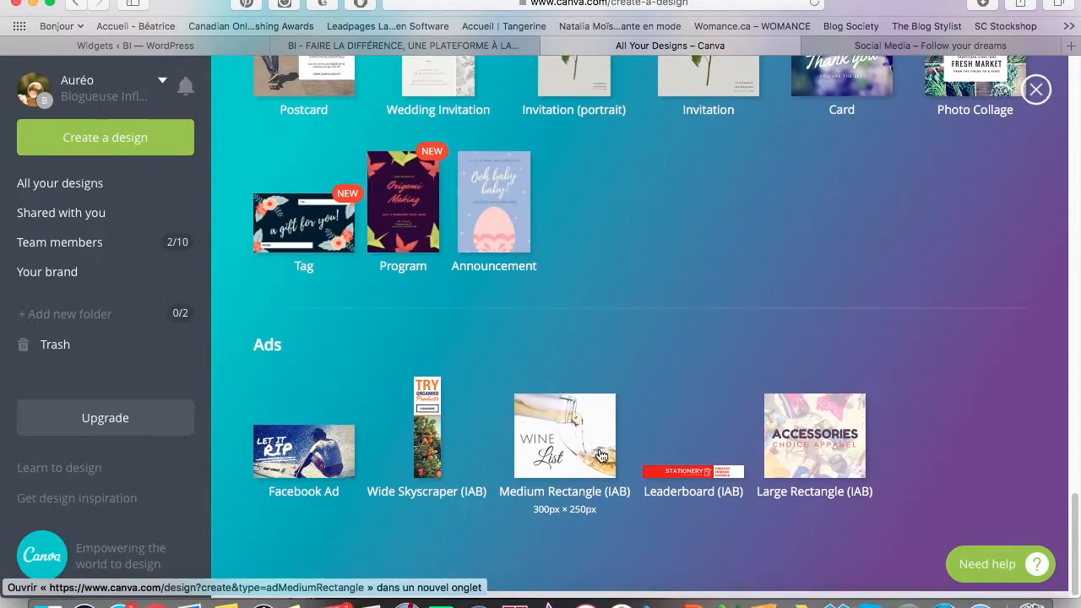
pyautogui.scroll(10, 602, 456)
pyautogui.scroll(10, 602, 456)
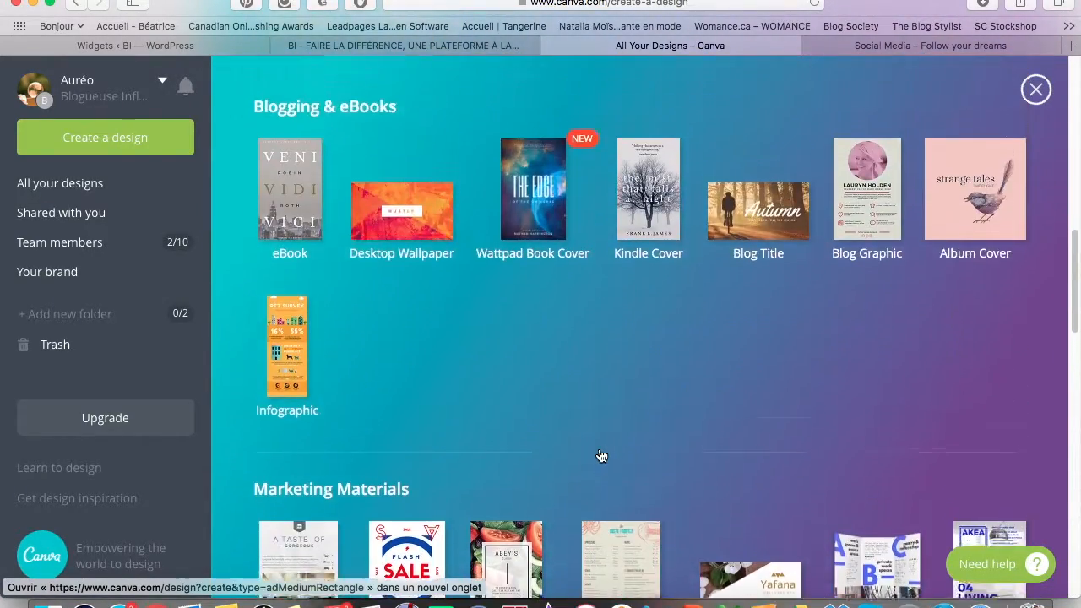
pyautogui.scroll(10, 599, 455)
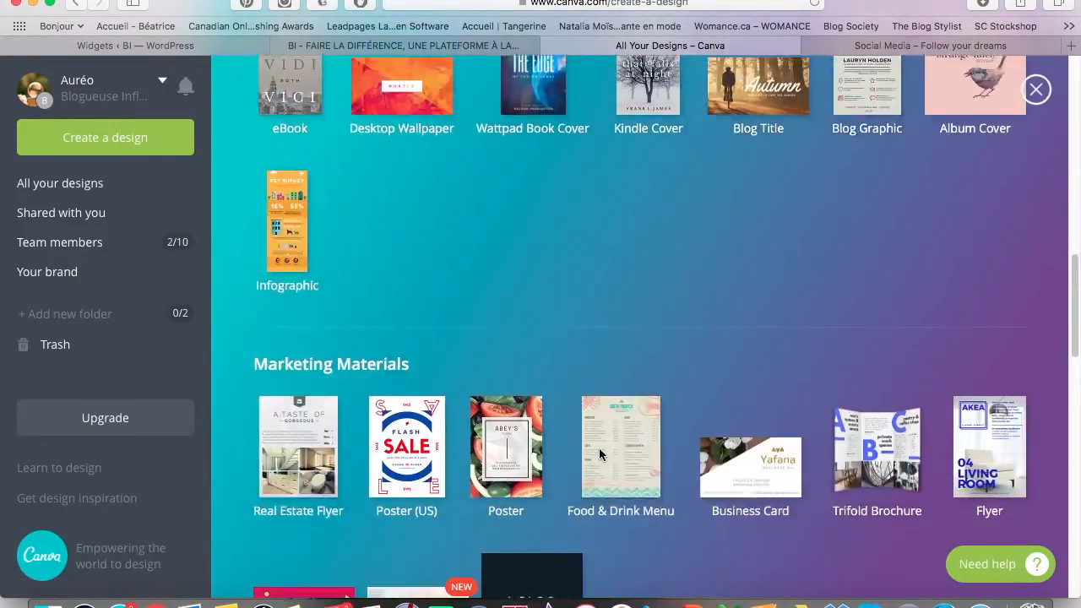
pyautogui.scroll(2, 599, 454)
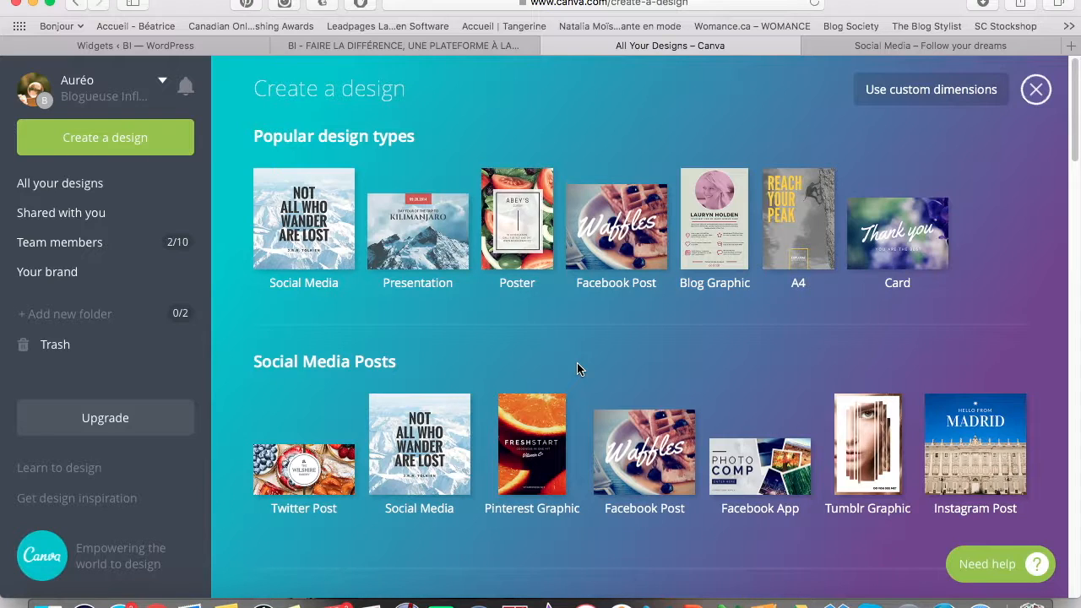
pyautogui.scroll(-3, 578, 369)
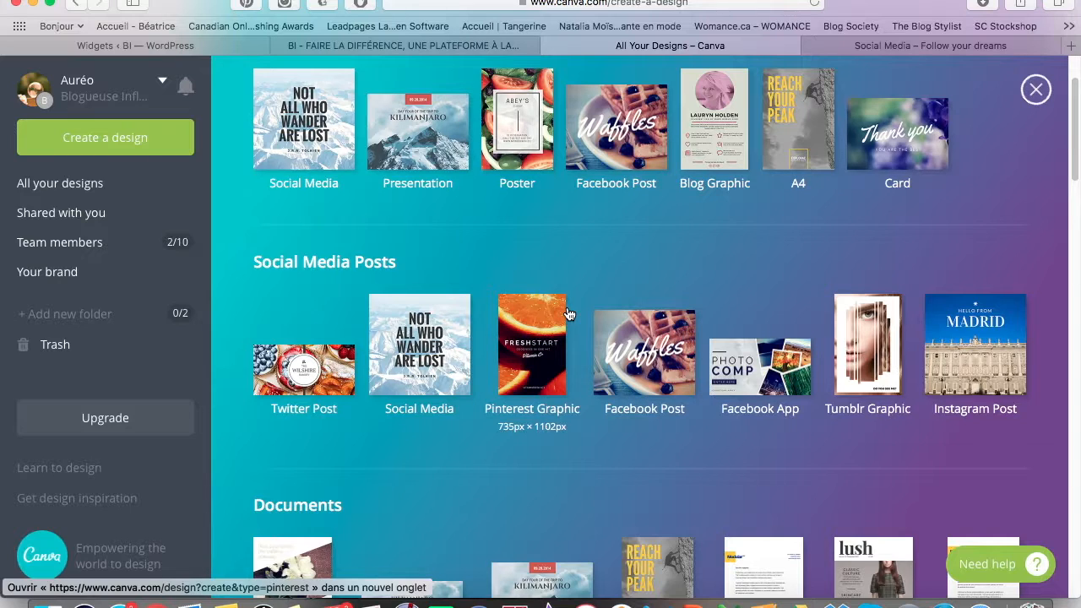
pyautogui.scroll(1, 473, 338)
pyautogui.scroll(-3, 444, 346)
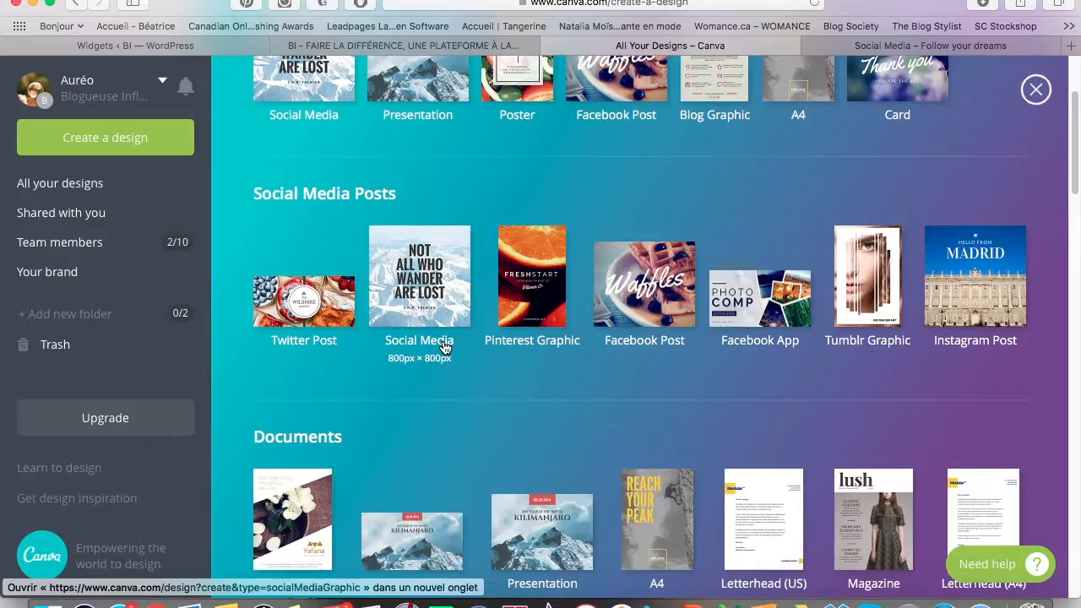
pyautogui.scroll(-10, 445, 347)
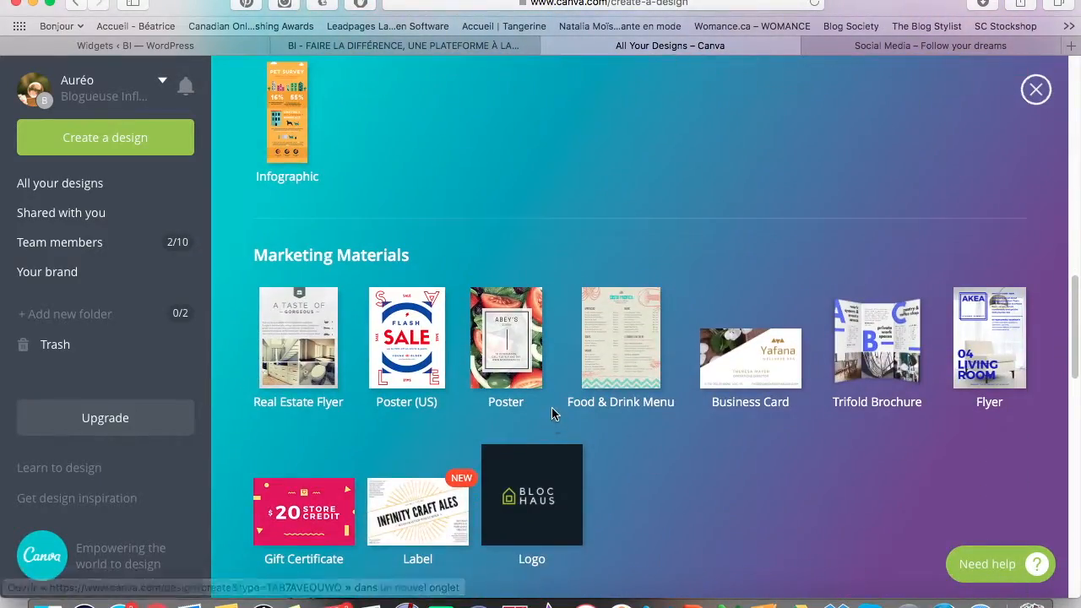
pyautogui.scroll(5, 425, 512)
pyautogui.scroll(8, 422, 447)
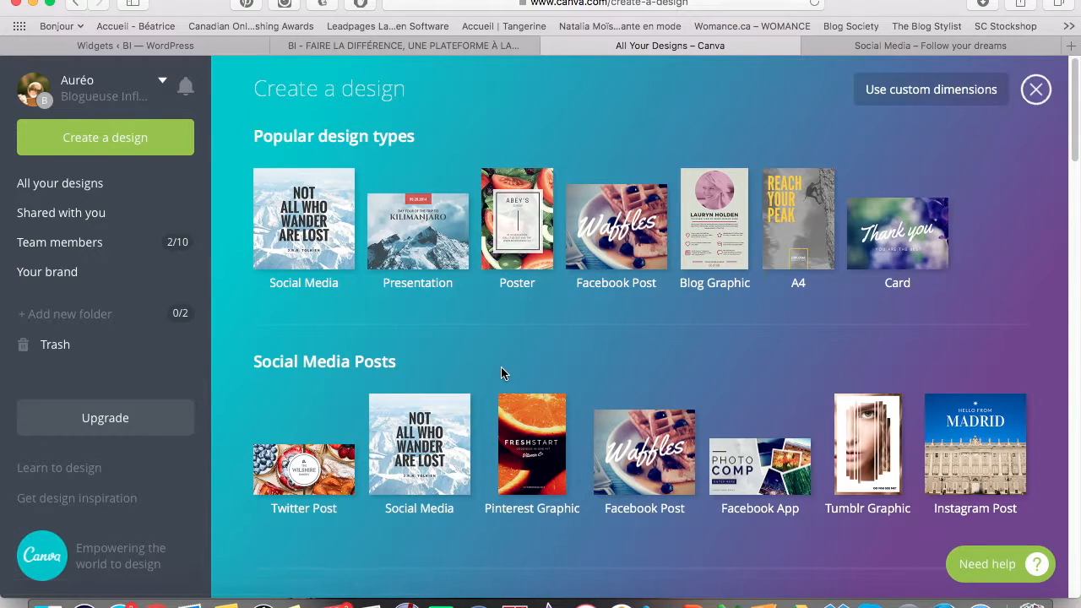
# Review the blog page's COURS EN LIGNE and CONSULTATION graphics, returning to the Sunset chaser design in Canva.
pyautogui.click(448, 46)
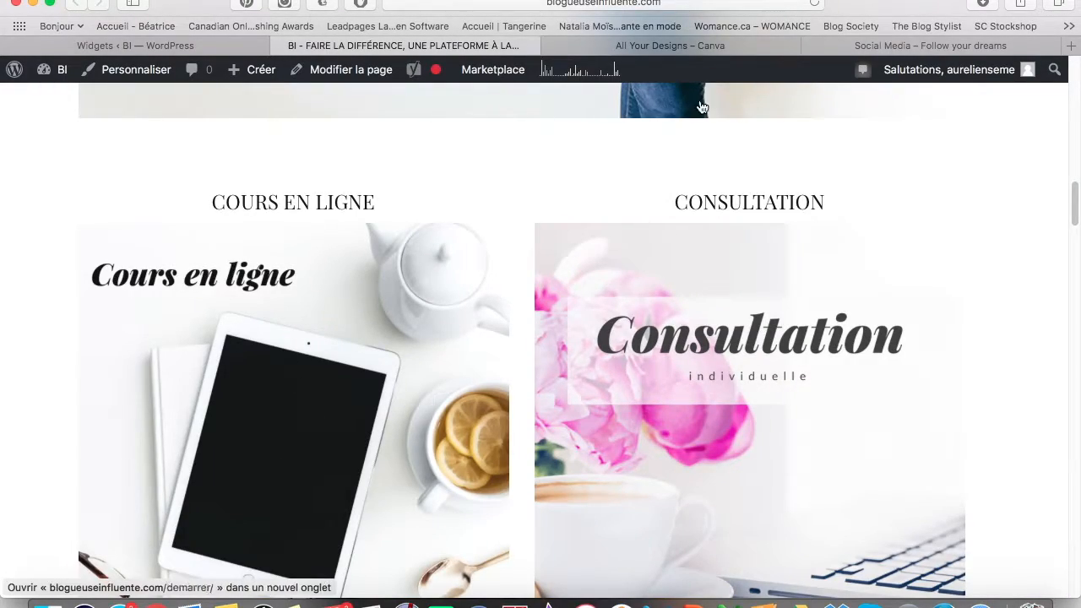
pyautogui.click(700, 51)
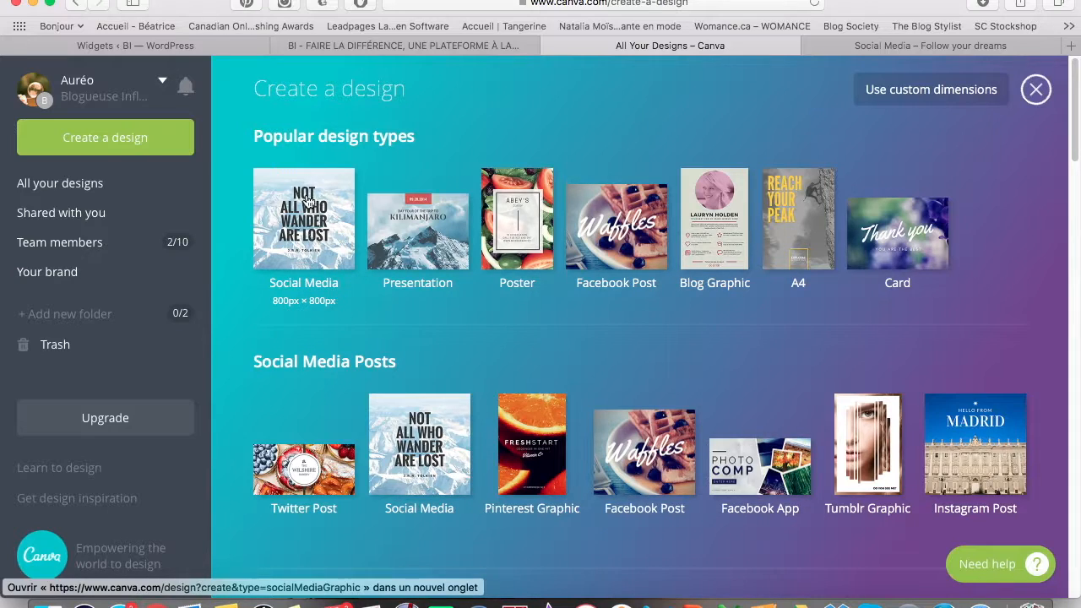
pyautogui.click(369, 48)
pyautogui.scroll(-2, 238, 338)
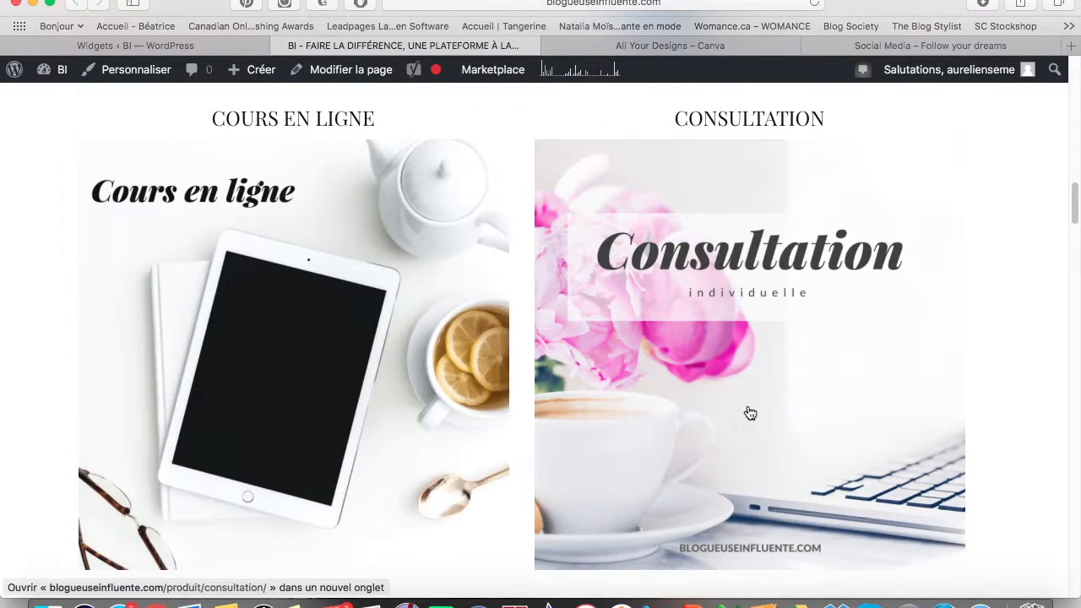
pyautogui.scroll(3, 290, 306)
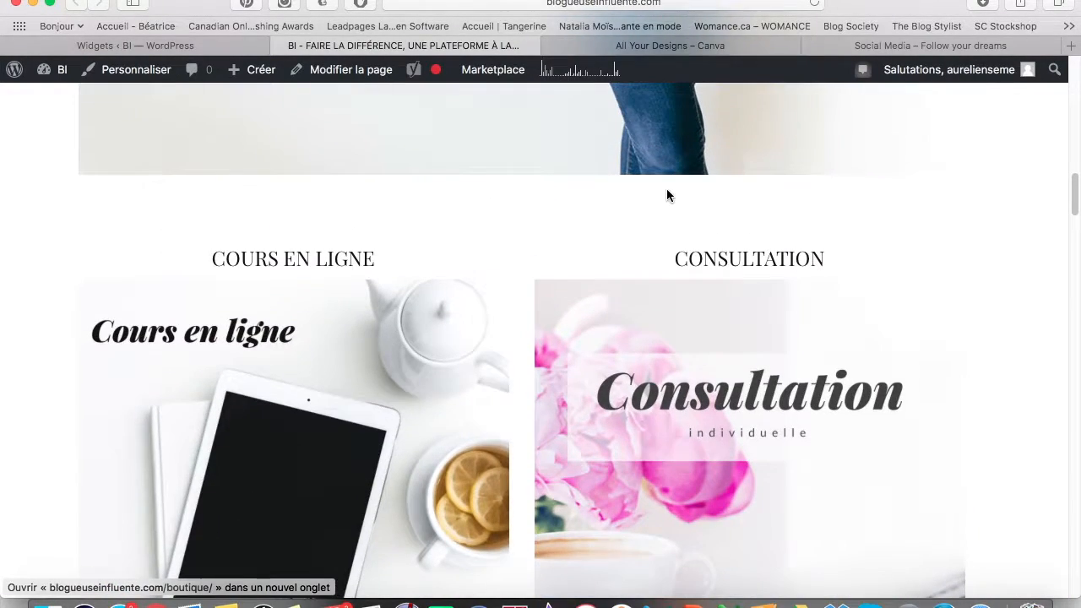
pyautogui.click(697, 49)
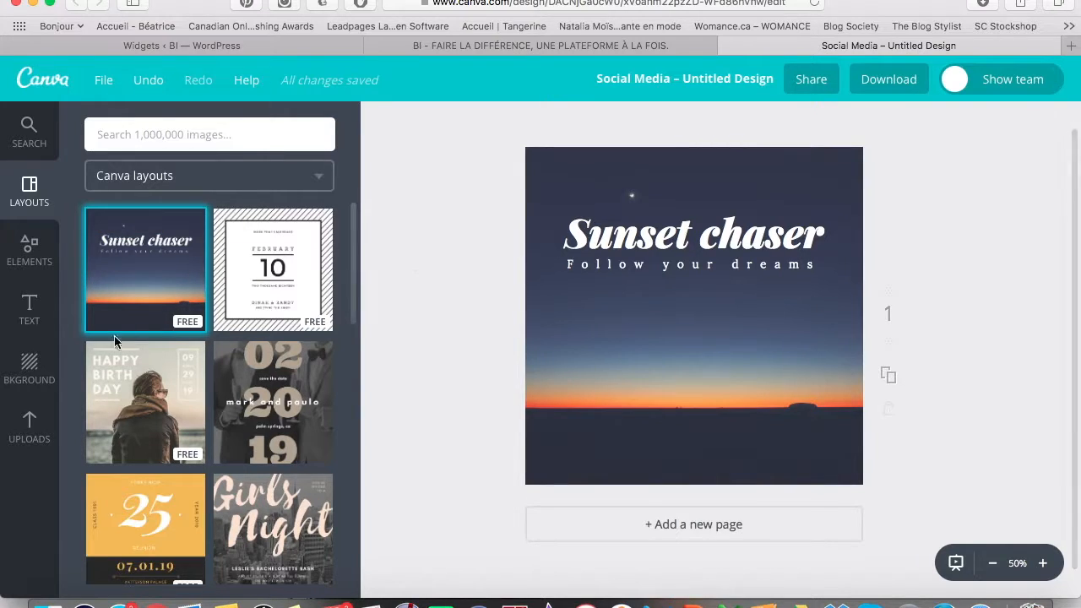
# From Uploads, drag the woman-writing photo onto the page as the Sunset chaser background.
pyautogui.click(44, 433)
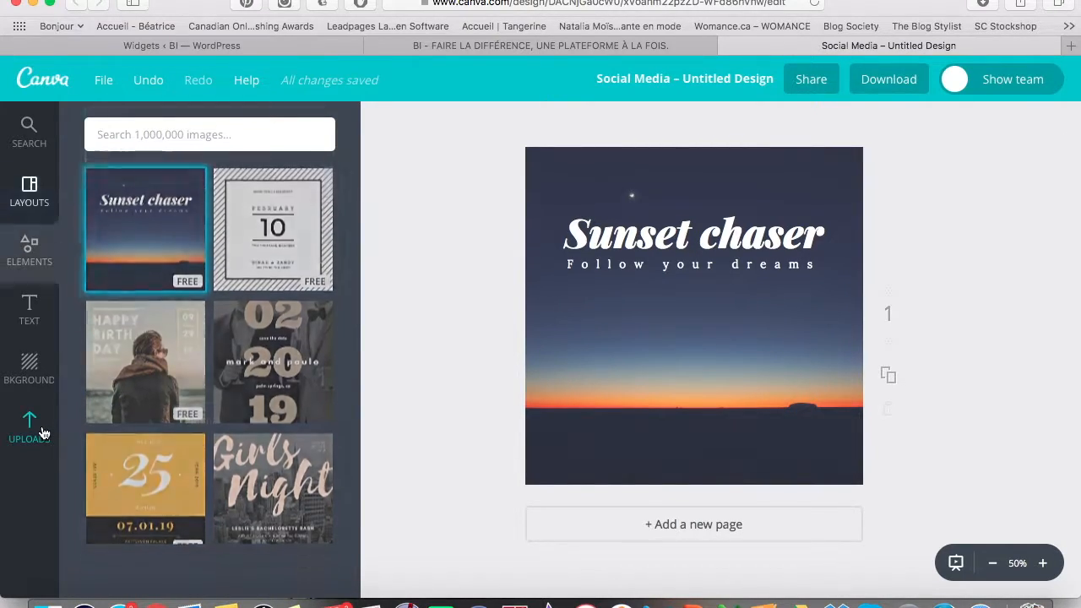
pyautogui.scroll(-1, 167, 425)
pyautogui.scroll(1, 166, 425)
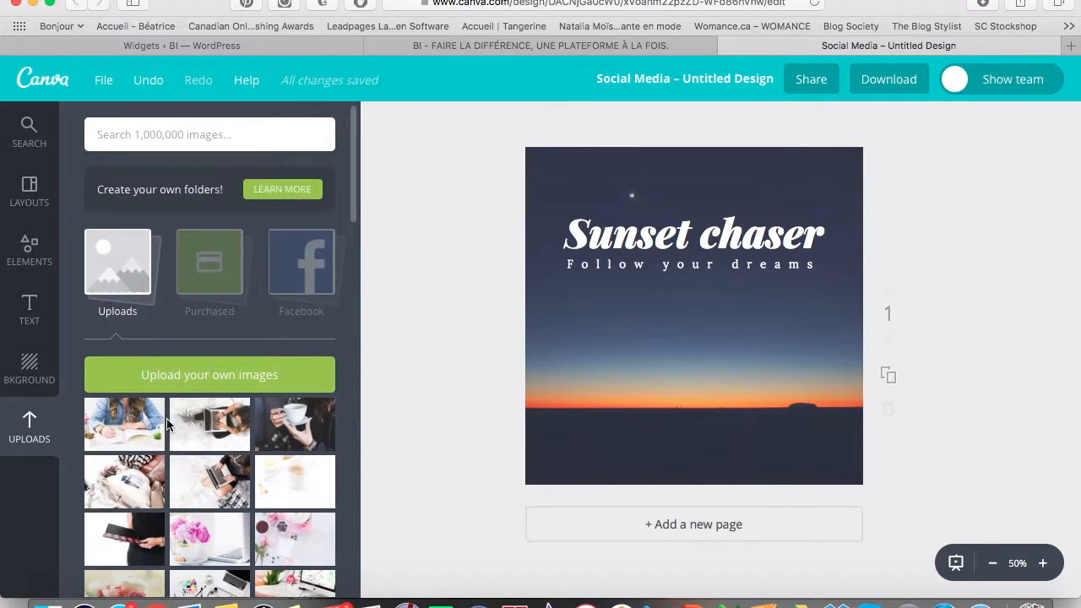
pyautogui.moveTo(125, 411); pyautogui.dragTo(596, 310)
pyautogui.scroll(1, 540, 304)
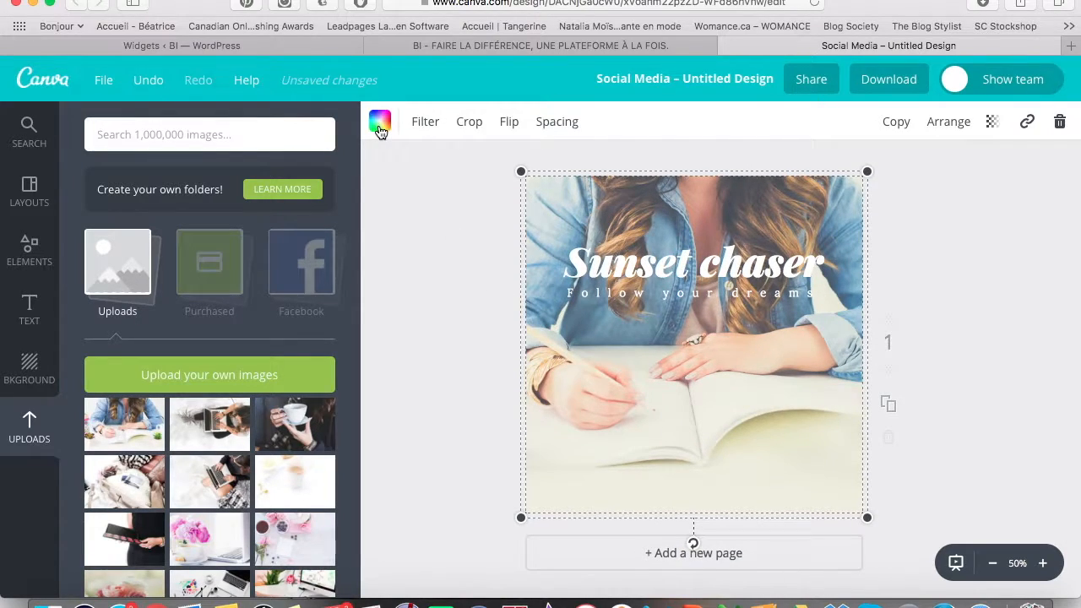
# Remove the photo's Cali filter by choosing the NORMAL filter preset.
pyautogui.click(425, 123)
pyautogui.click(428, 125)
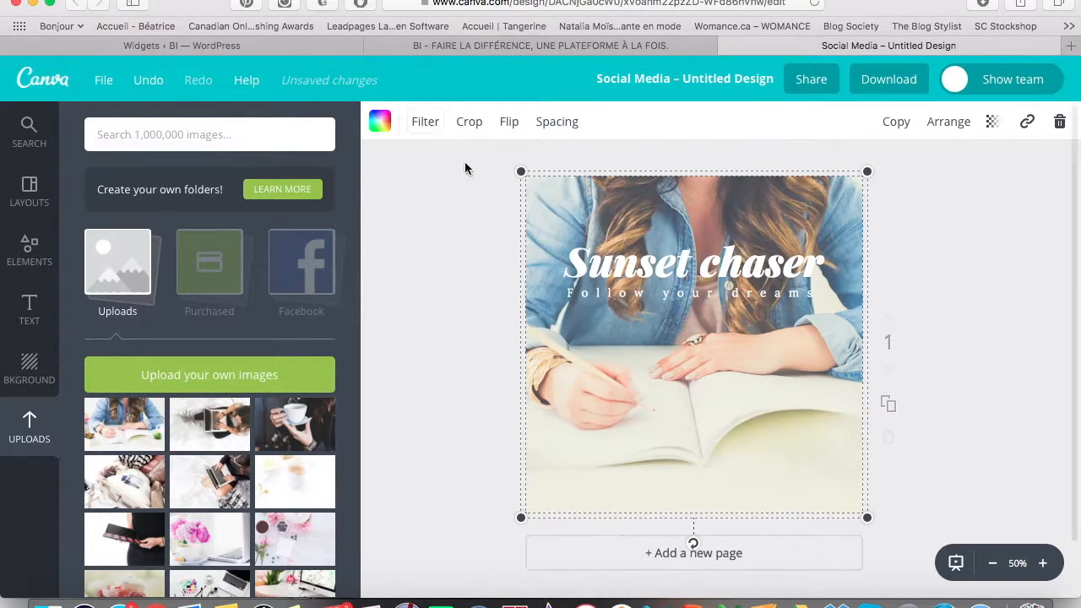
pyautogui.click(424, 124)
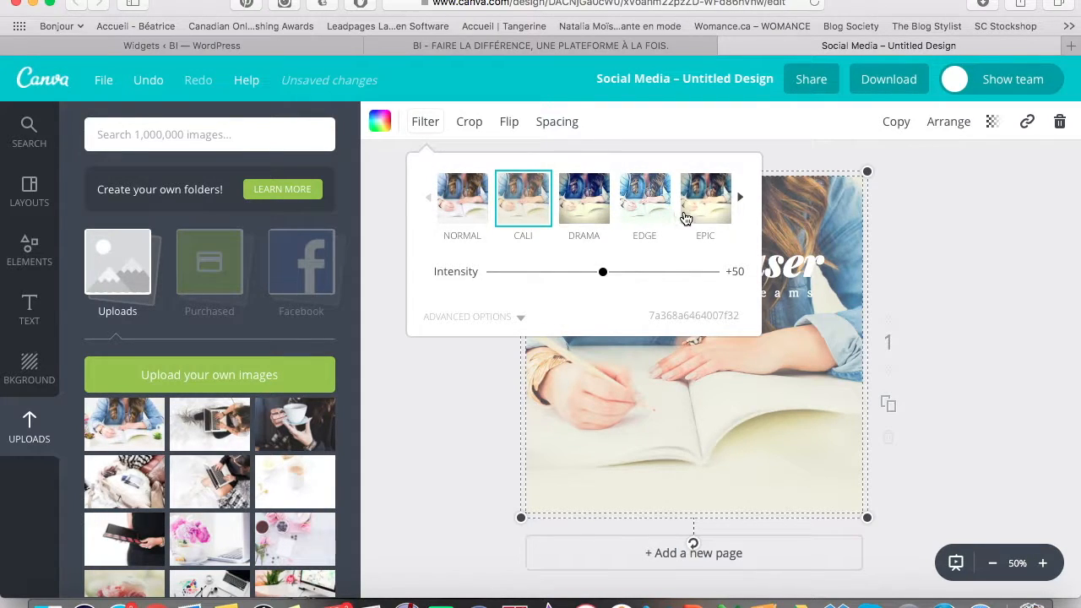
pyautogui.click(738, 207)
pyautogui.click(897, 272)
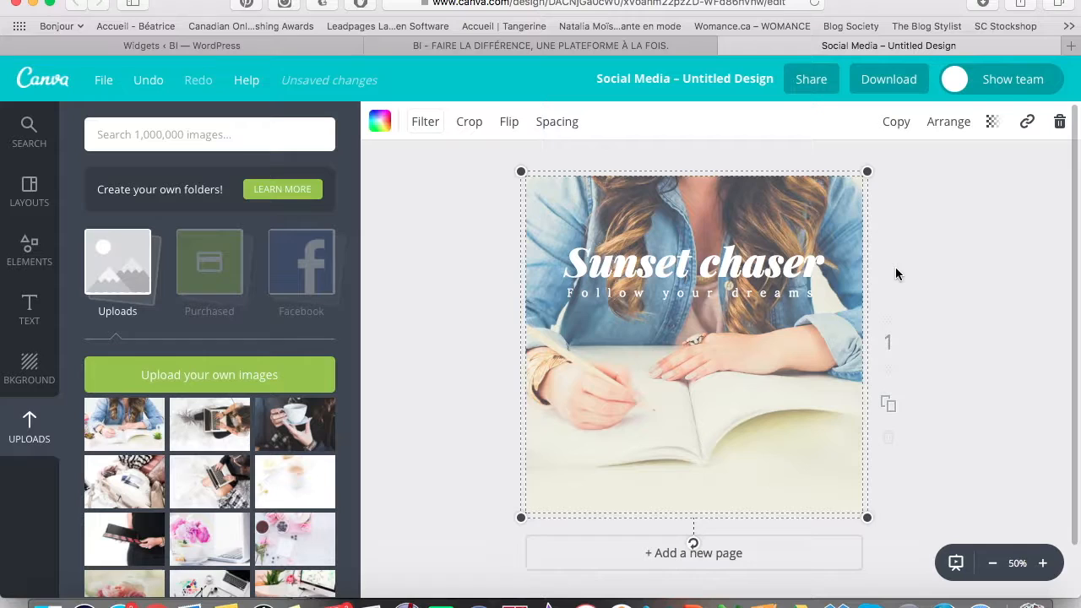
pyautogui.click(435, 131)
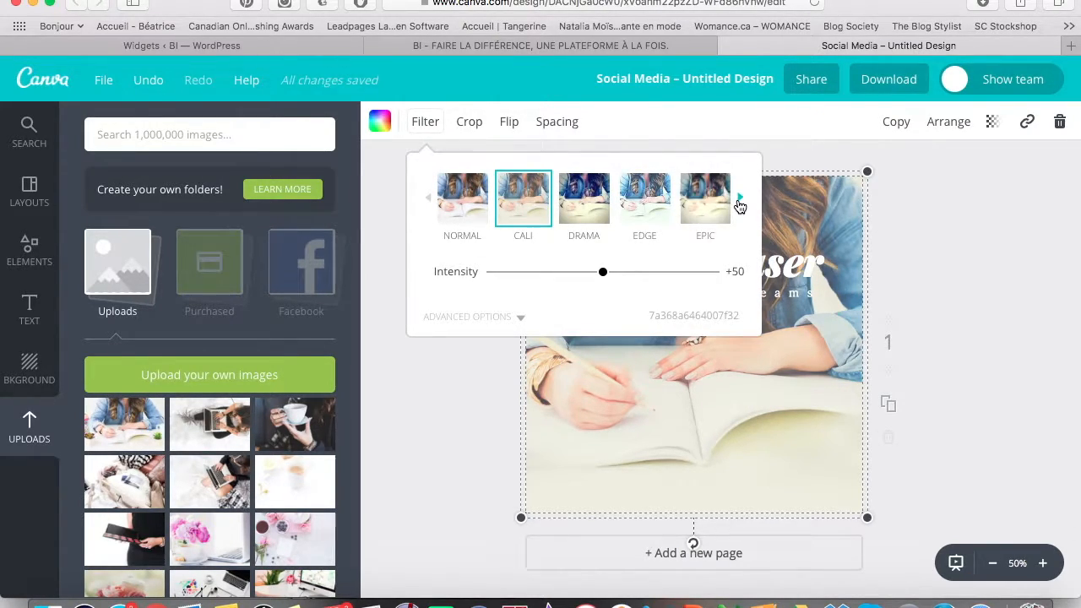
pyautogui.click(739, 203)
pyautogui.click(739, 204)
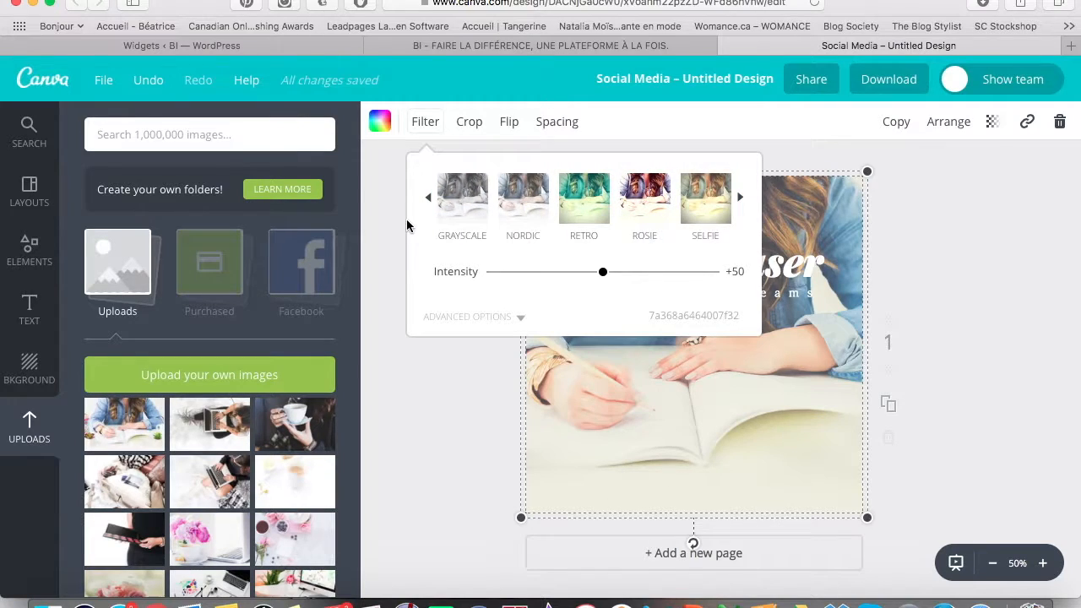
pyautogui.click(424, 198)
pyautogui.click(429, 201)
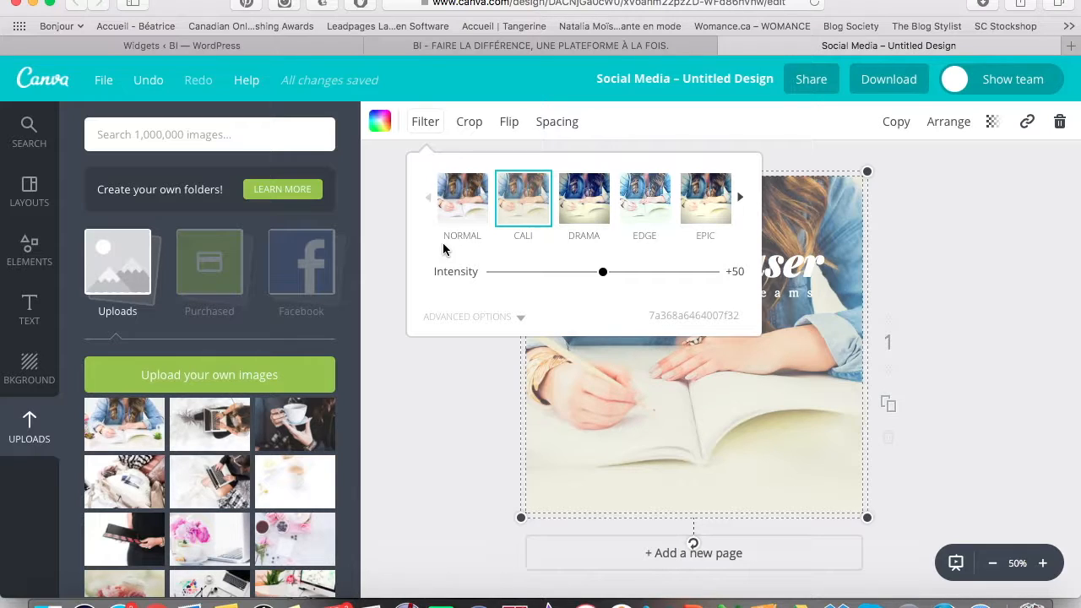
pyautogui.click(470, 205)
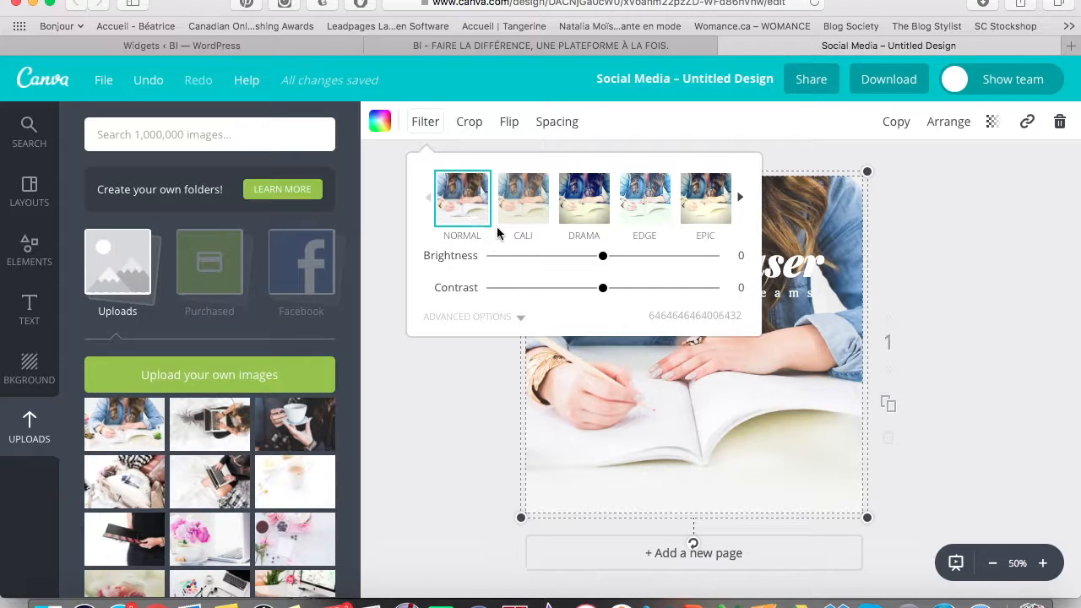
# Raise the photo's brightness to +5 and deselect it.
pyautogui.moveTo(605, 260)
pyautogui.mouseDown()
pyautogui.moveTo(617, 258)
pyautogui.moveTo(578, 267)
pyautogui.moveTo(621, 275)
pyautogui.moveTo(609, 276)
pyautogui.mouseUp()
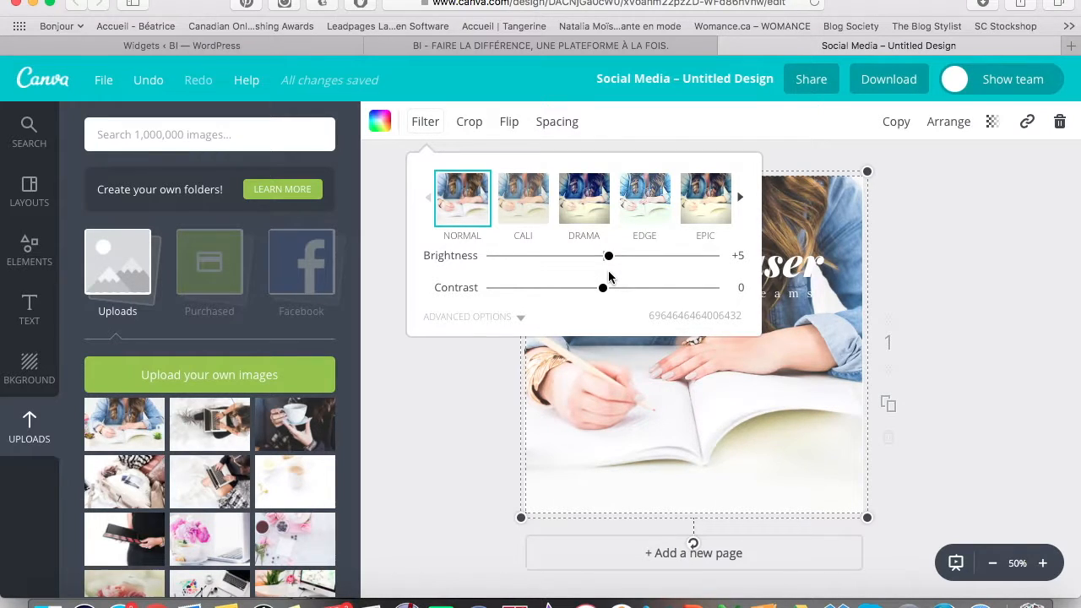
pyautogui.click(475, 396)
pyautogui.click(455, 297)
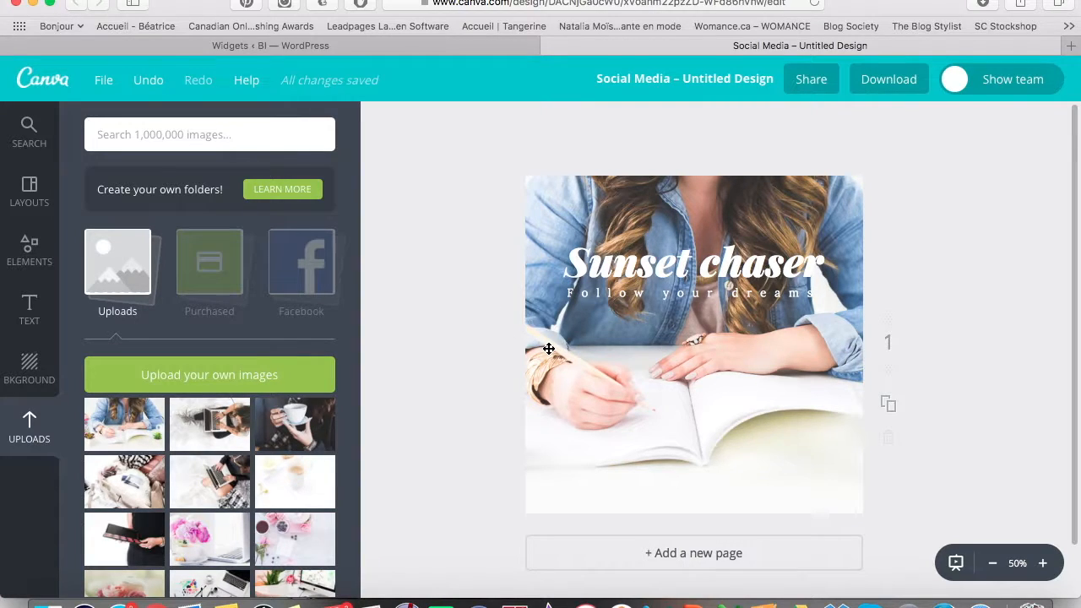
# Select the whole Sunset chaser heading line, then click away leaving it unchanged.
pyautogui.click(623, 262)
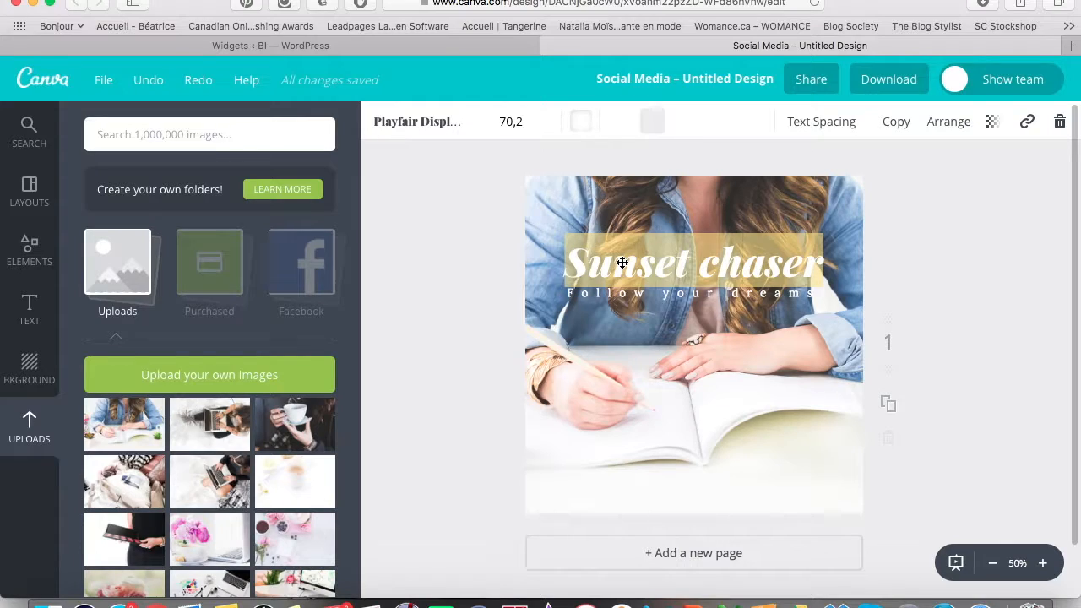
pyautogui.doubleClick(623, 263)
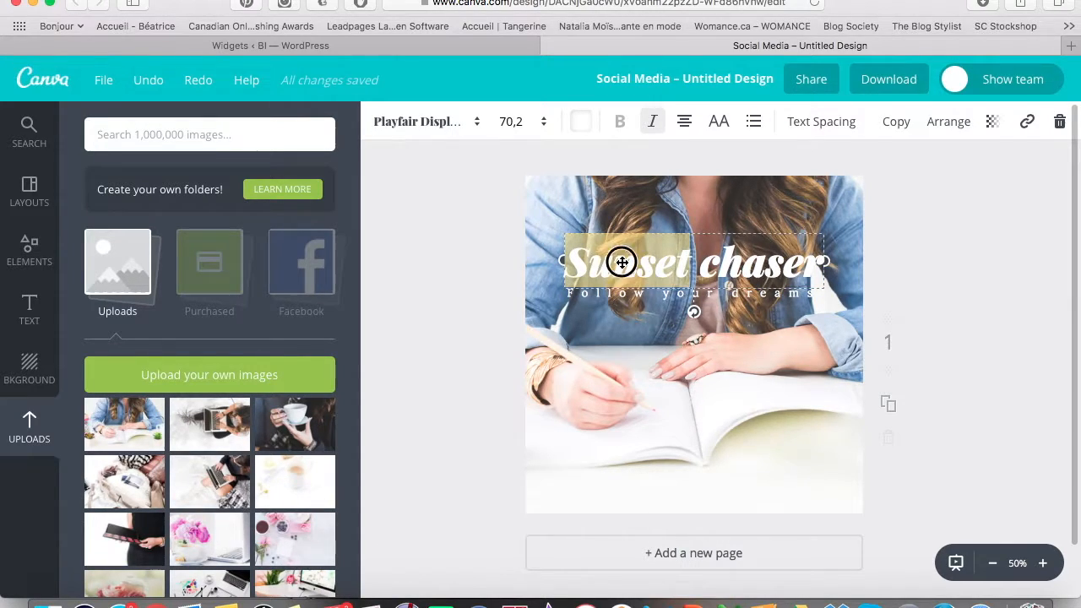
pyautogui.tripleClick(622, 263)
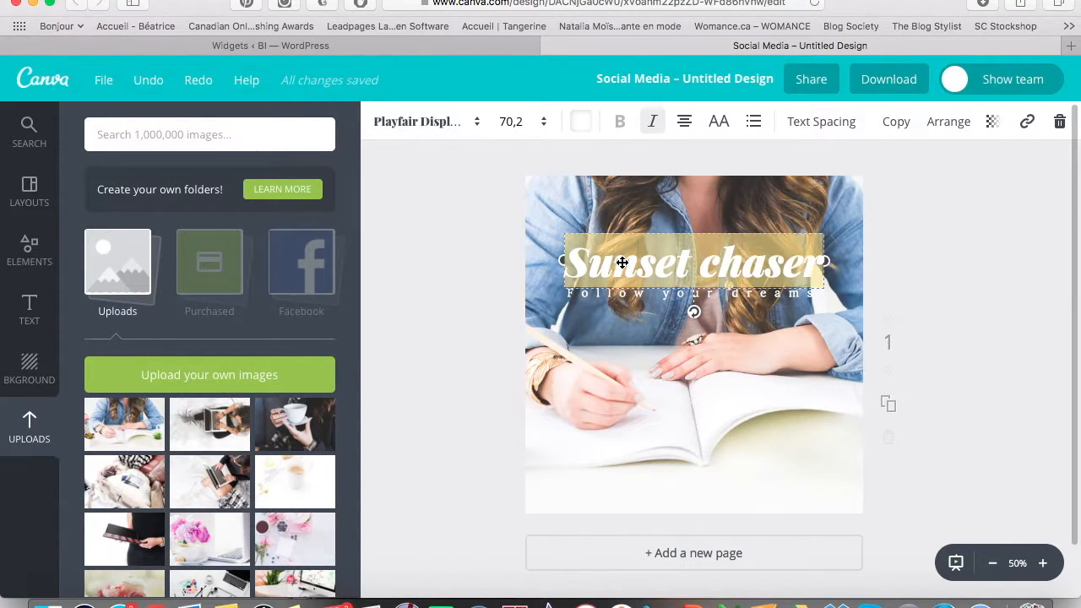
pyautogui.click(456, 312)
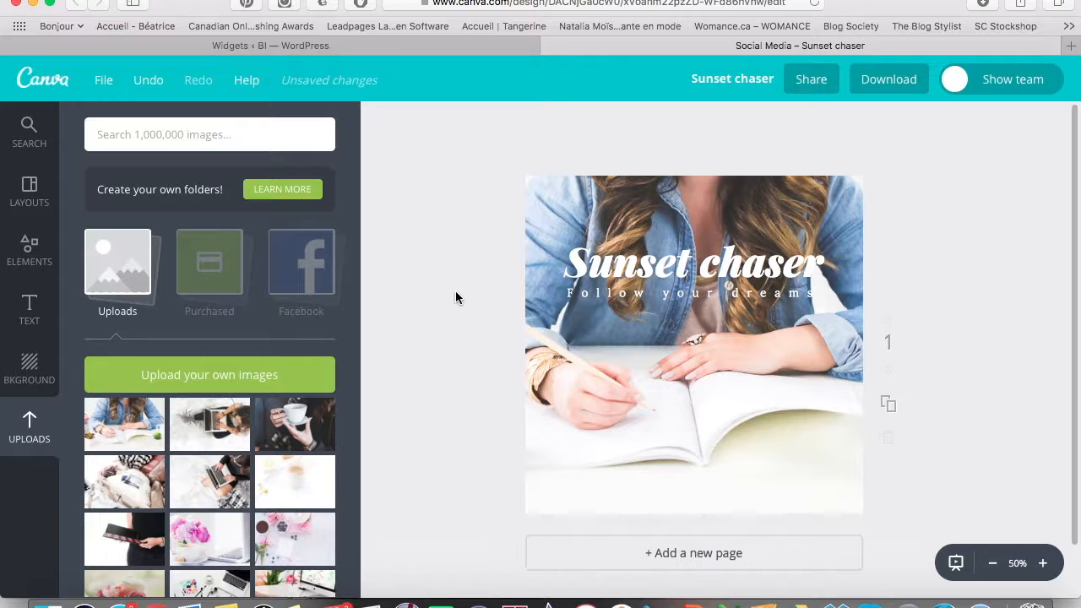
pyautogui.scroll(-2, 455, 290)
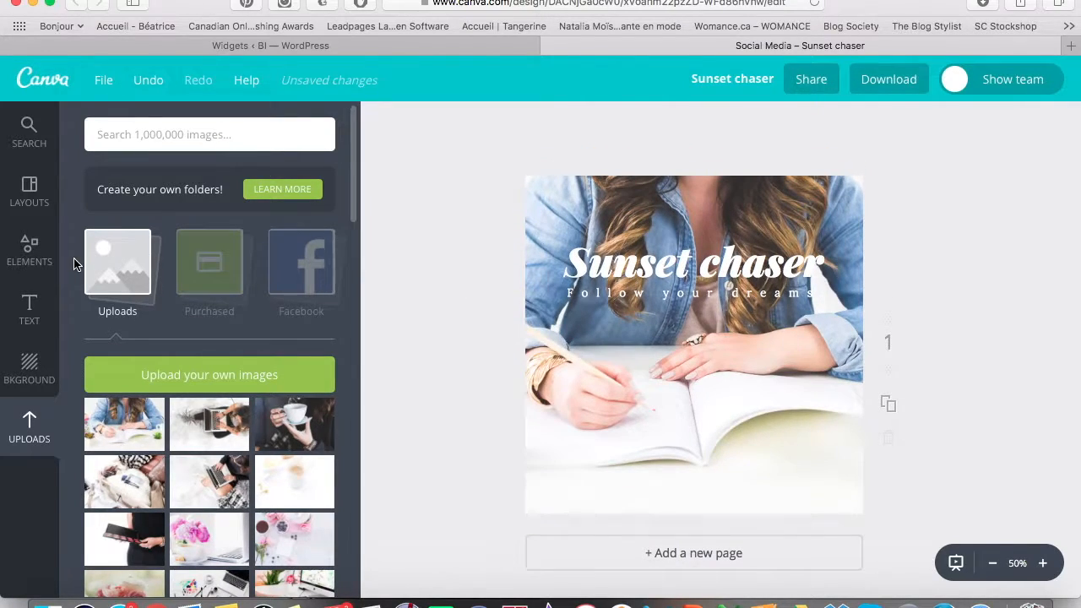
# In the Elements panel, look through the Shapes and Lines categories.
pyautogui.click(29, 266)
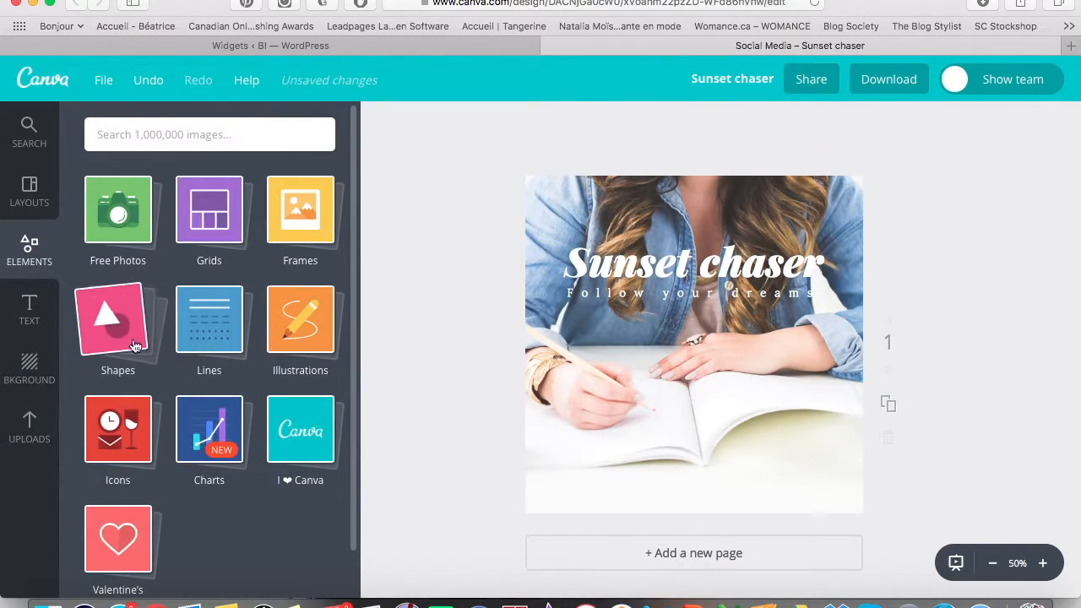
pyautogui.click(114, 342)
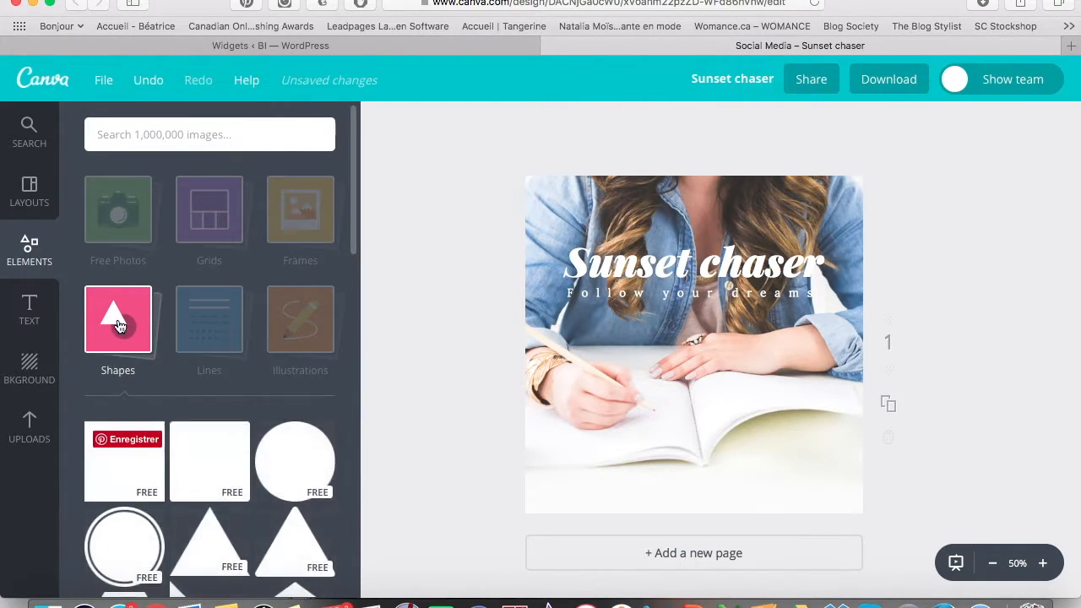
pyautogui.click(120, 289)
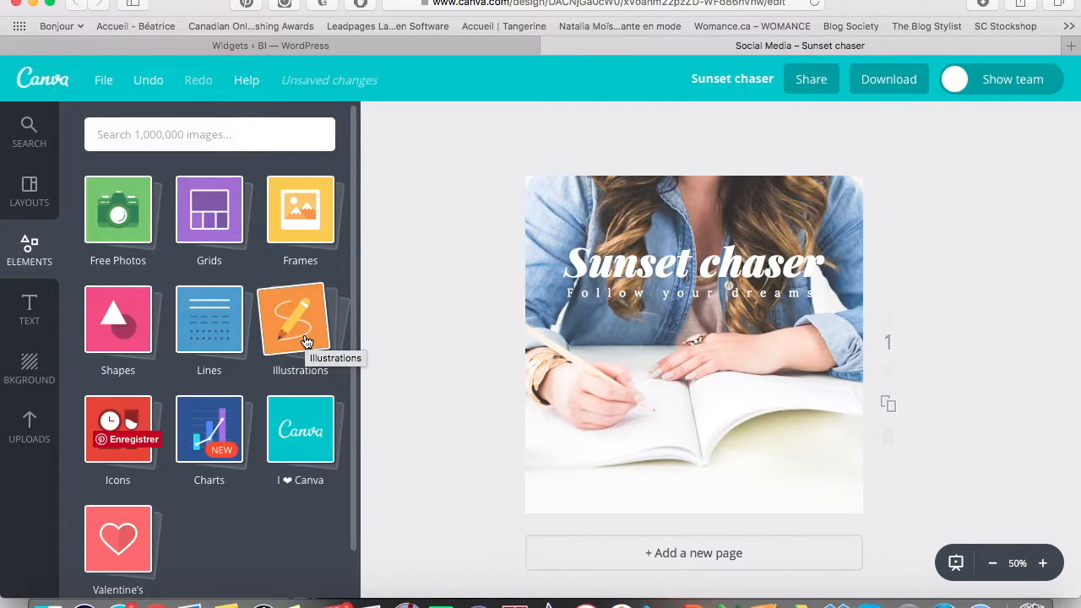
pyautogui.click(222, 328)
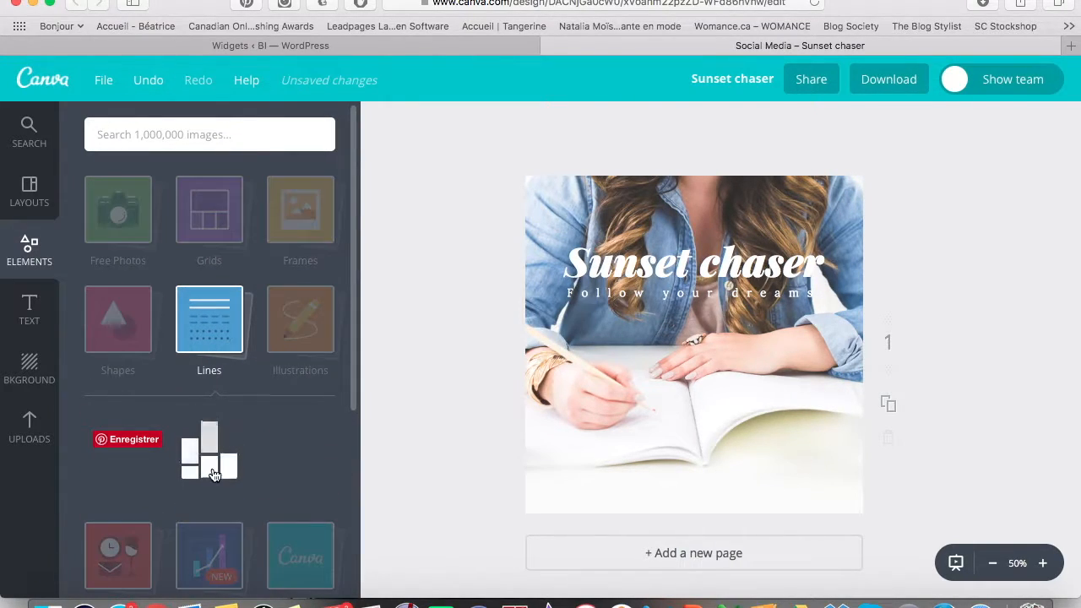
pyautogui.scroll(-10, 213, 473)
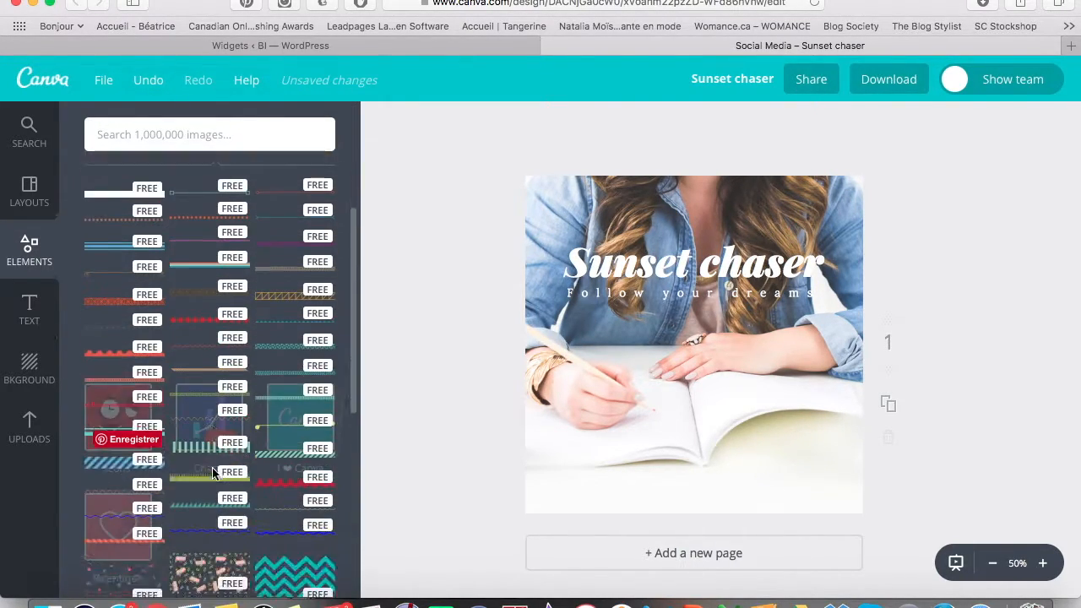
pyautogui.scroll(-10, 212, 423)
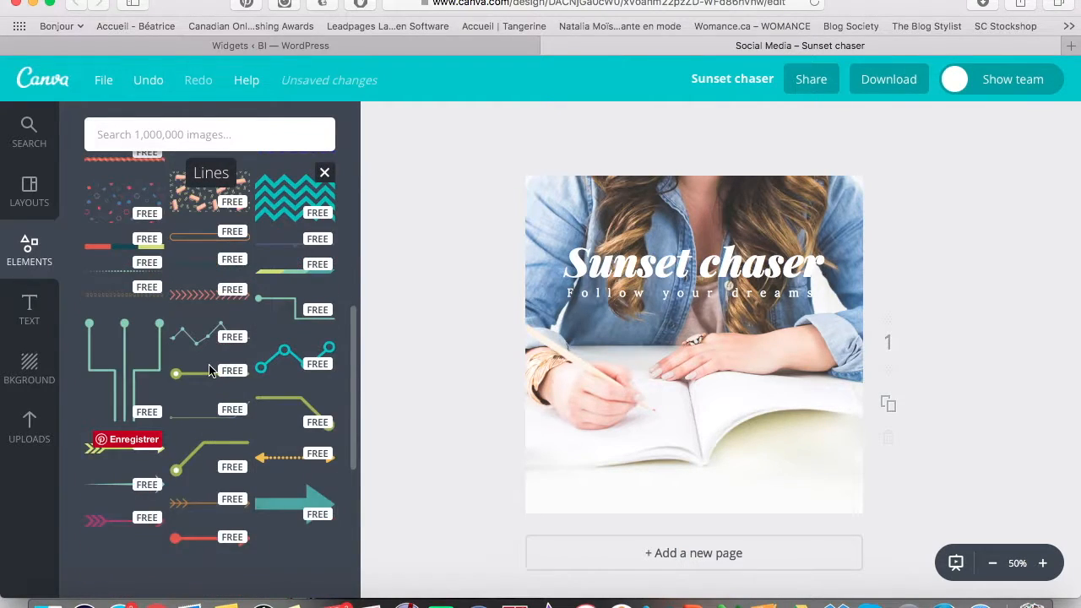
pyautogui.scroll(15, 139, 284)
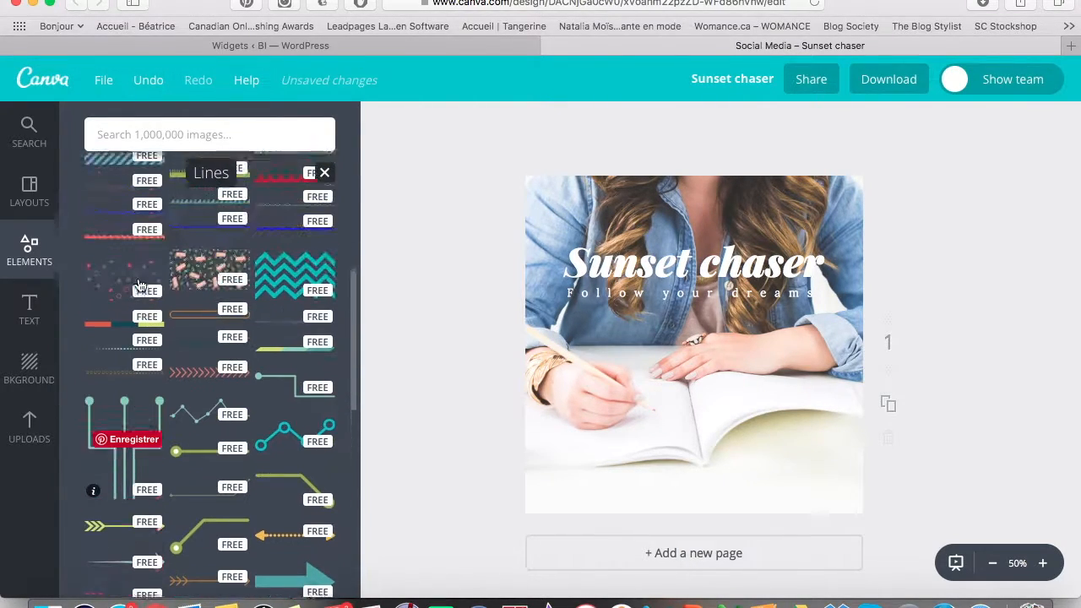
pyautogui.click(201, 349)
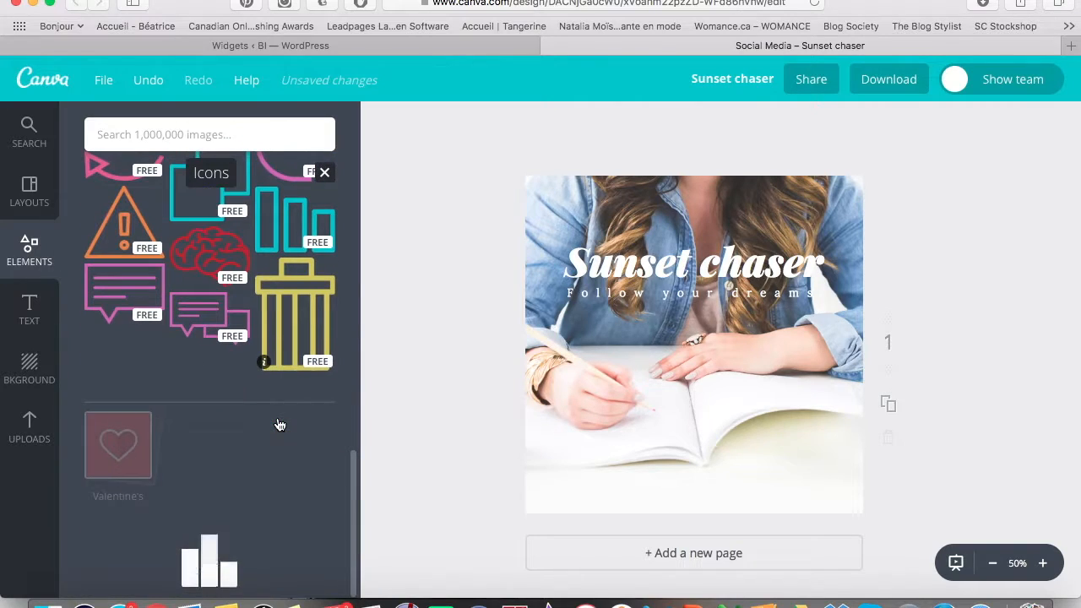
# Scroll through the Icons category, then bring up the free Shapes collection of squares, circles and triangles.
pyautogui.scroll(15, 207, 392)
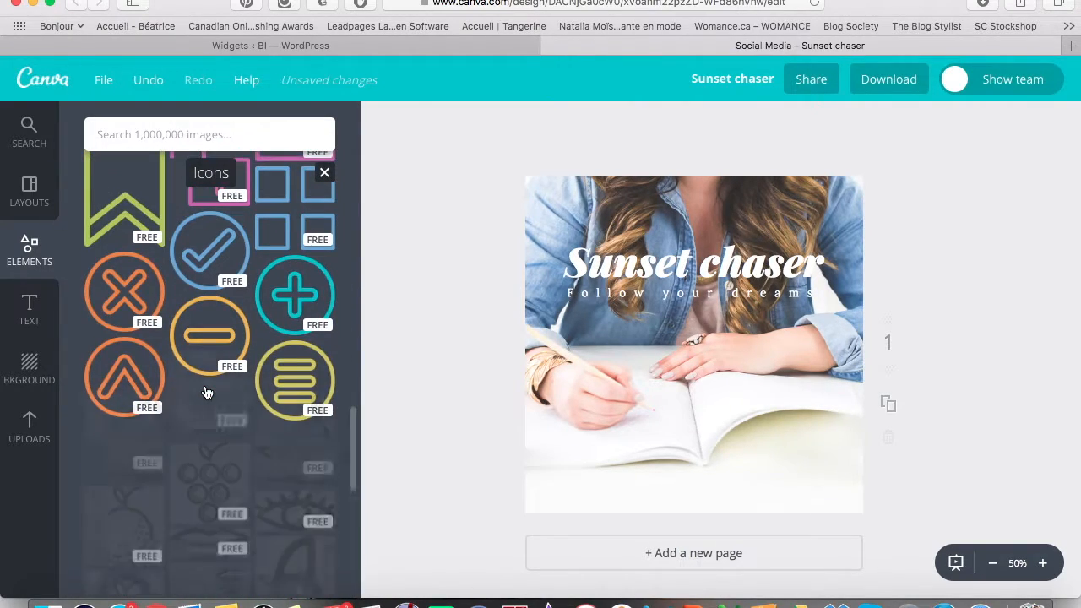
pyautogui.scroll(-10, 207, 362)
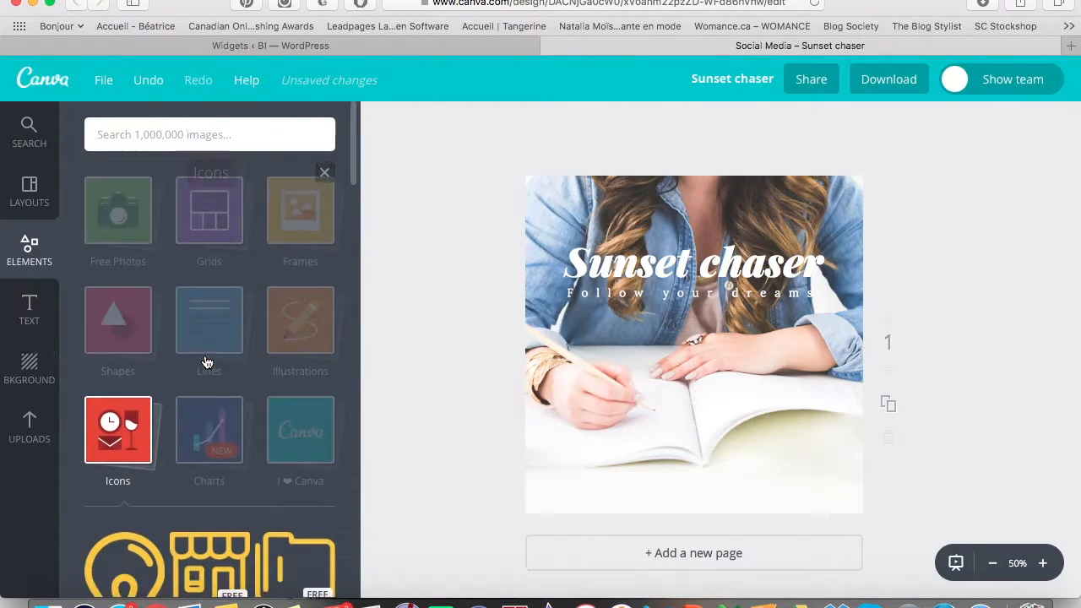
pyautogui.scroll(-10, 207, 362)
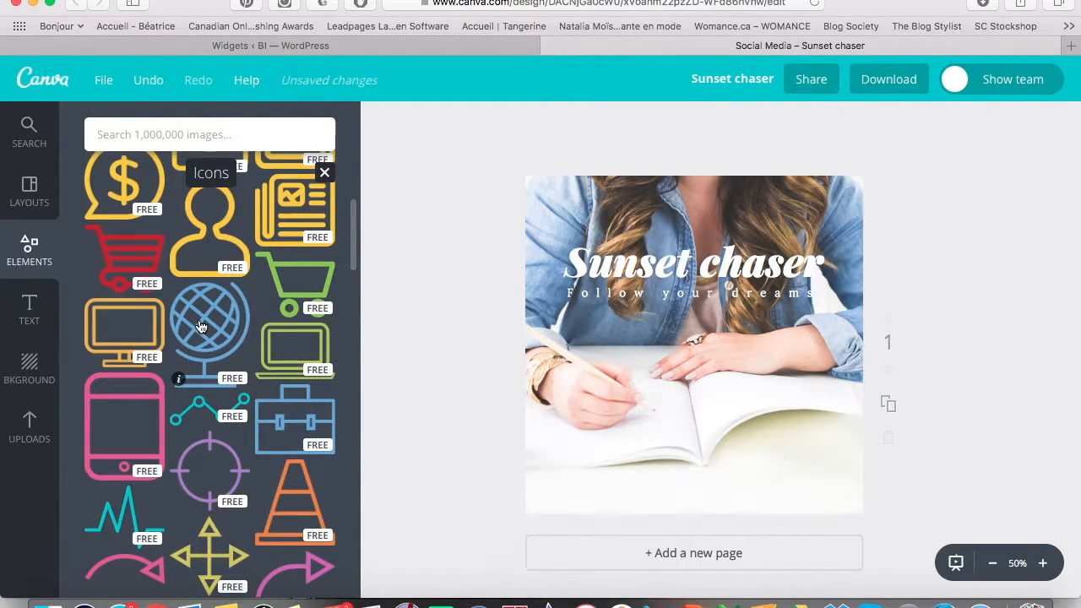
pyautogui.scroll(15, 169, 359)
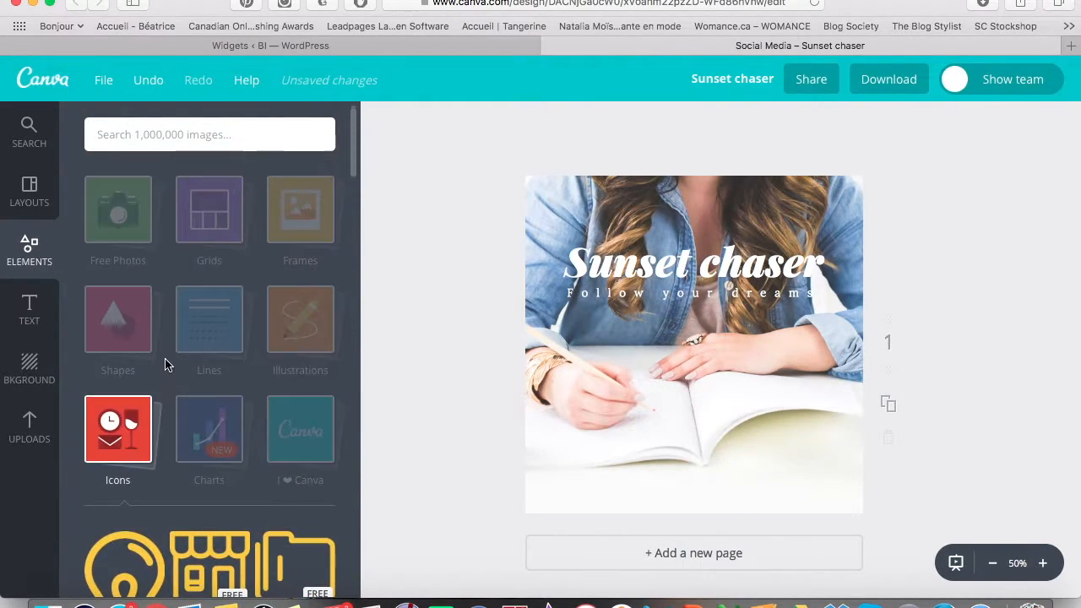
pyautogui.click(141, 430)
pyautogui.scroll(-1, 187, 529)
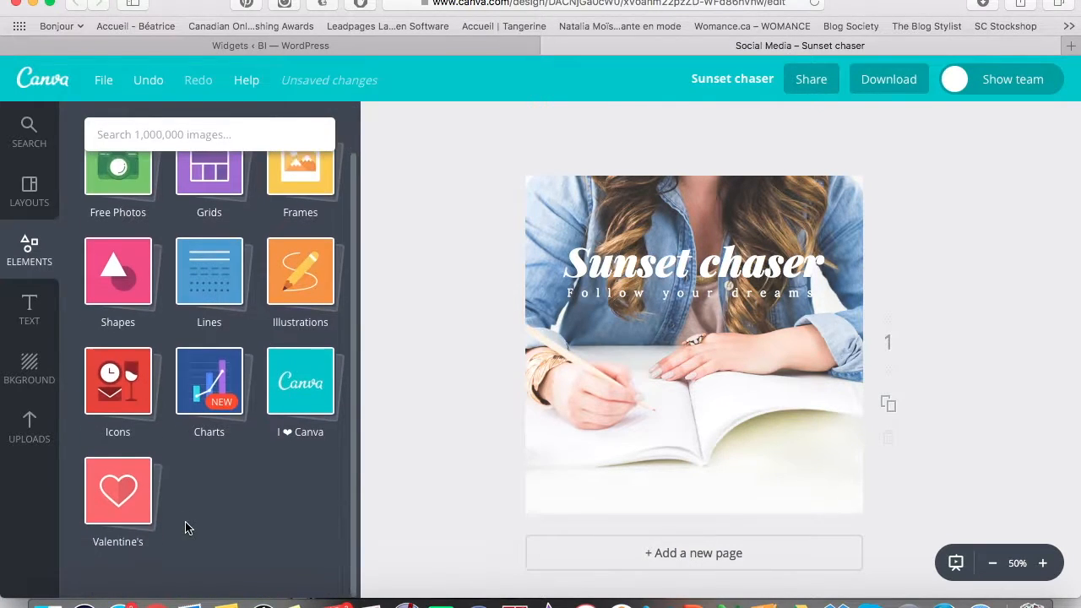
pyautogui.click(116, 278)
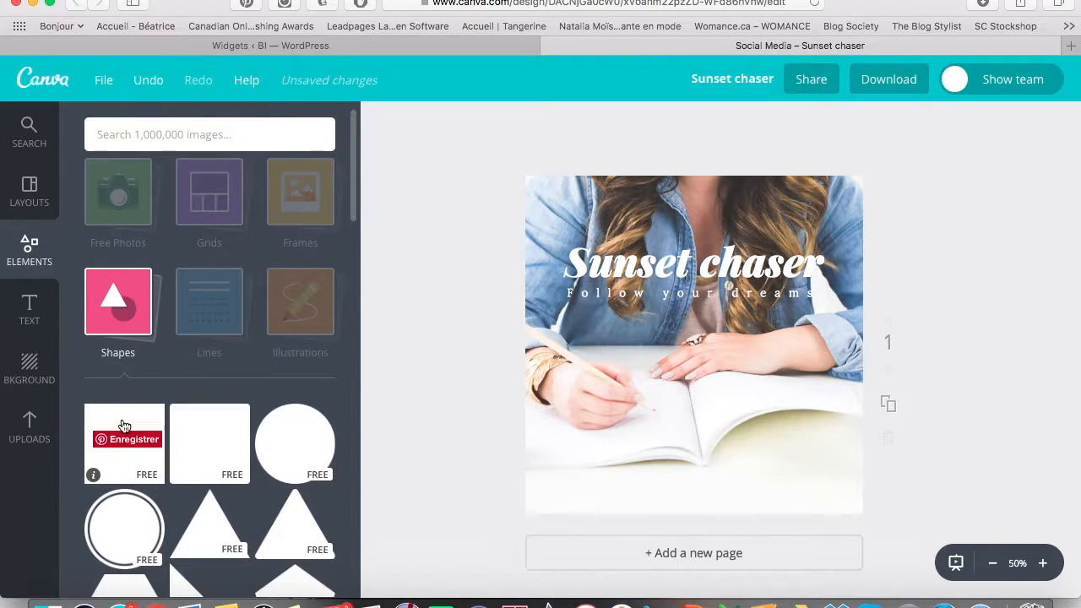
# Add a square shape and flatten it into a wide black rectangle over the title area.
pyautogui.click(131, 469)
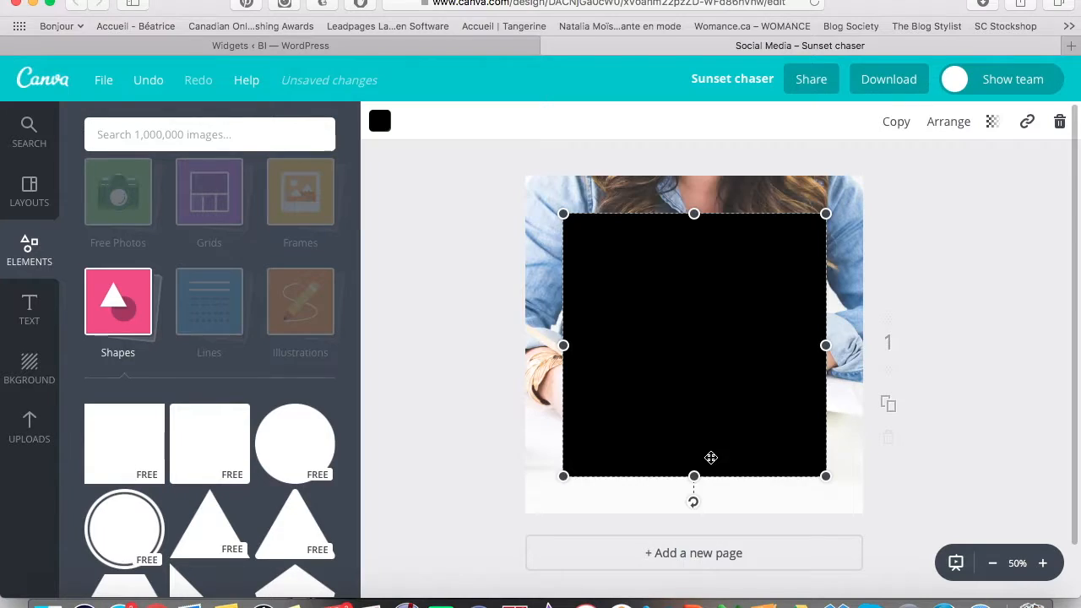
pyautogui.moveTo(695, 476); pyautogui.dragTo(708, 277)
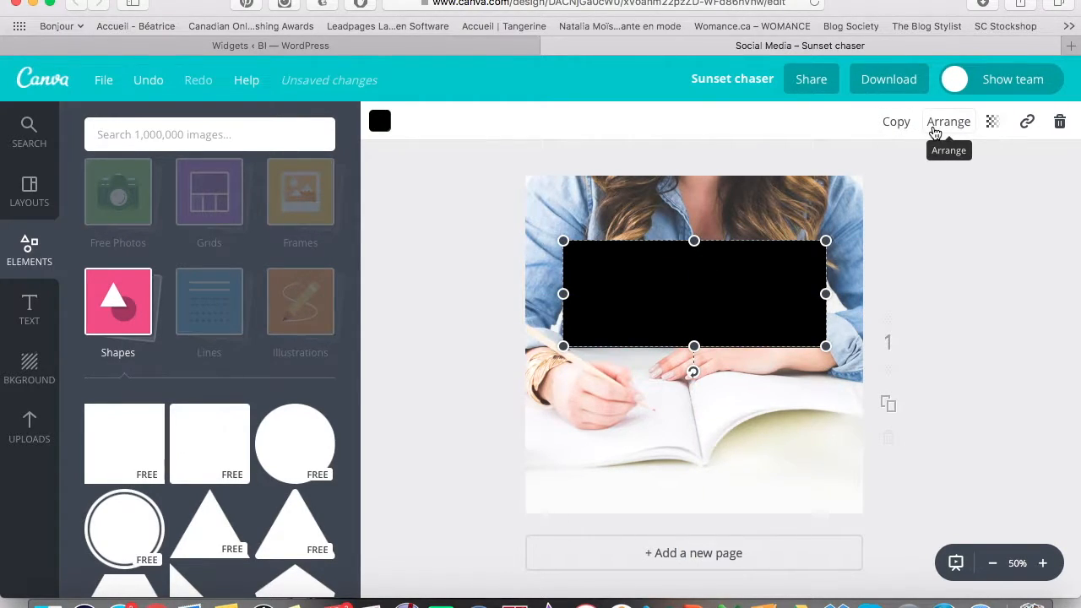
# Layer the rectangle behind the title text but still in front of the photo.
pyautogui.click(935, 132)
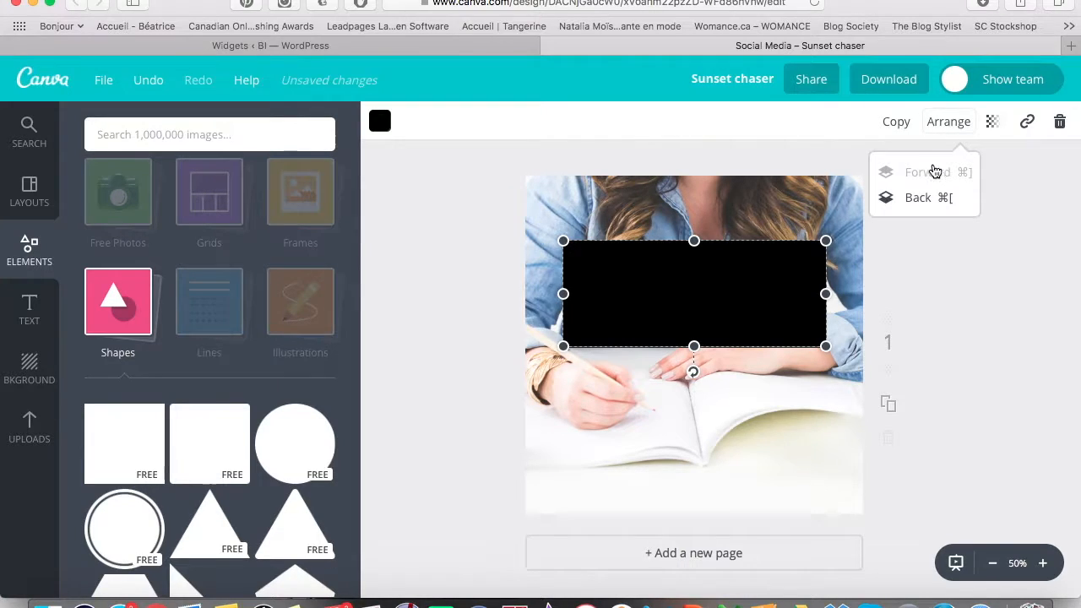
pyautogui.click(927, 200)
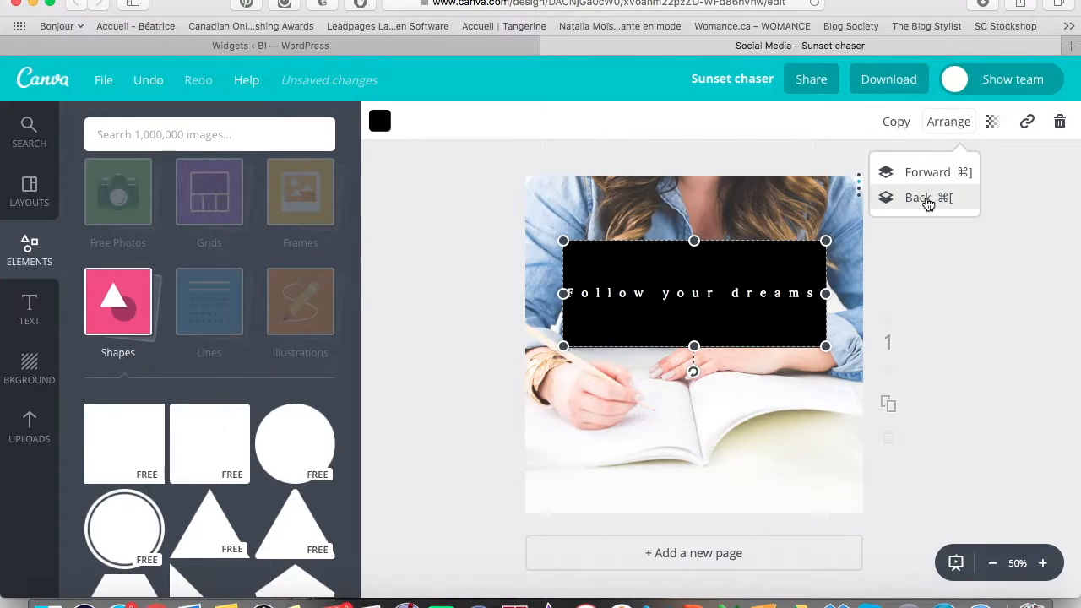
pyautogui.click(927, 201)
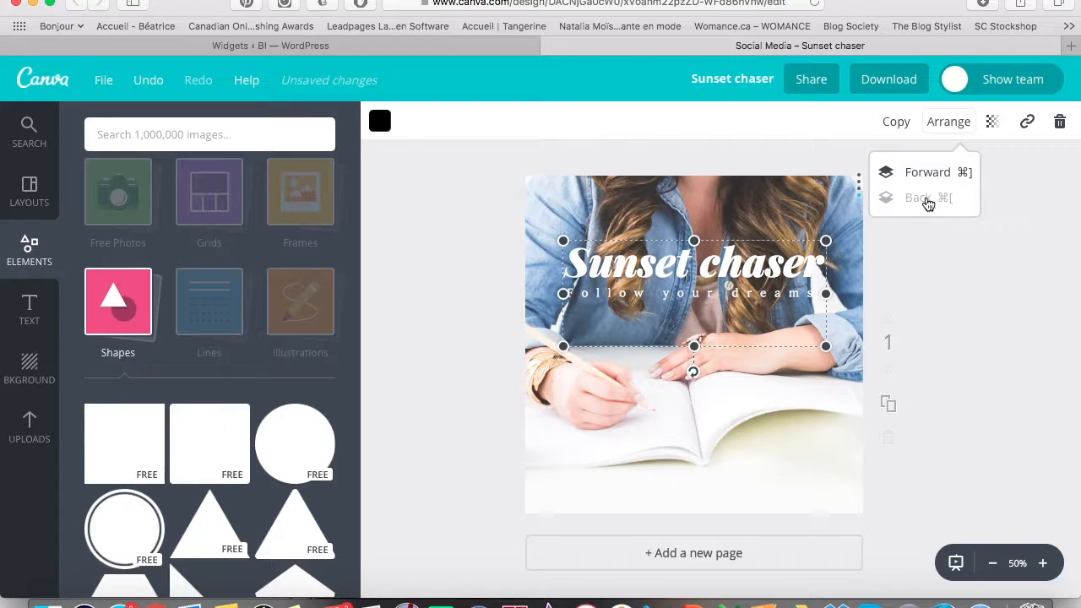
pyautogui.click(922, 172)
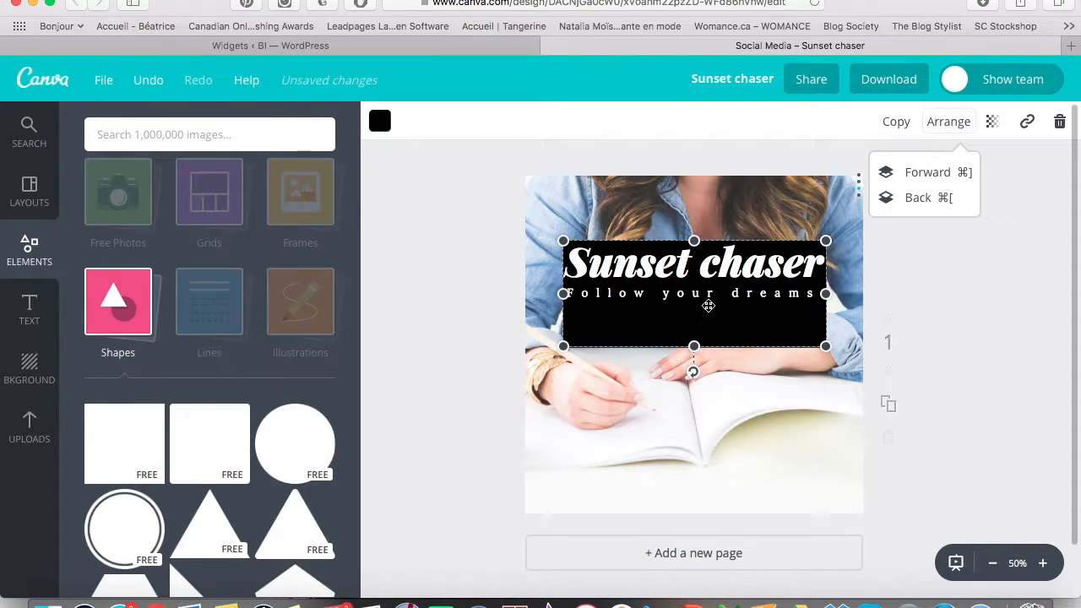
pyautogui.click(973, 297)
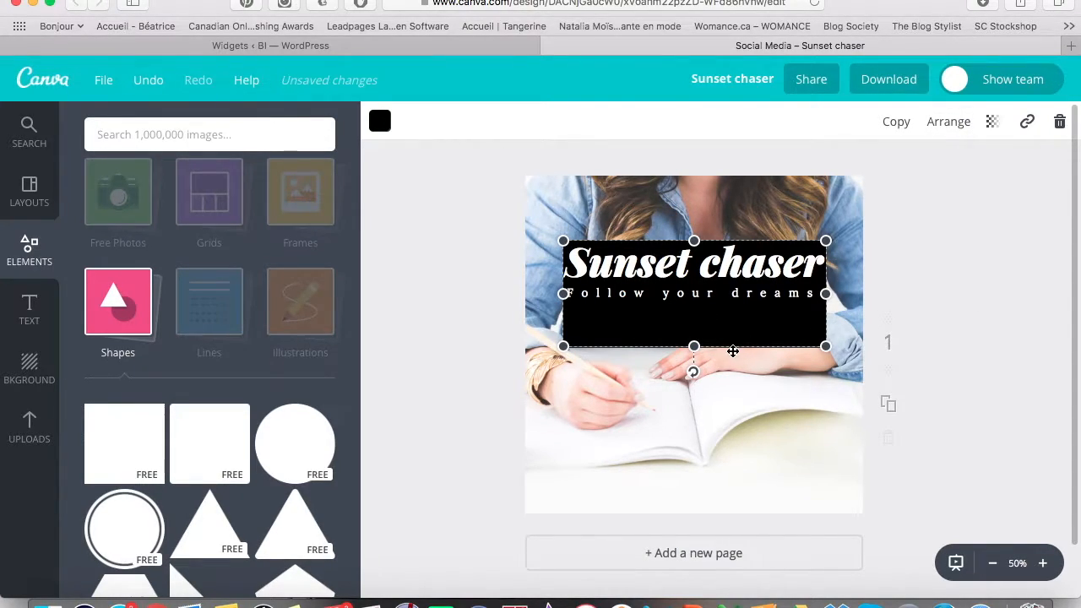
# Nudge the black rectangle into position under the Sunset chaser title.
pyautogui.moveTo(690, 326)
pyautogui.mouseDown()
pyautogui.moveTo(685, 307)
pyautogui.moveTo(685, 338)
pyautogui.moveTo(686, 313)
pyautogui.moveTo(676, 317)
pyautogui.moveTo(695, 319)
pyautogui.moveTo(688, 307)
pyautogui.moveTo(690, 323)
pyautogui.mouseUp()
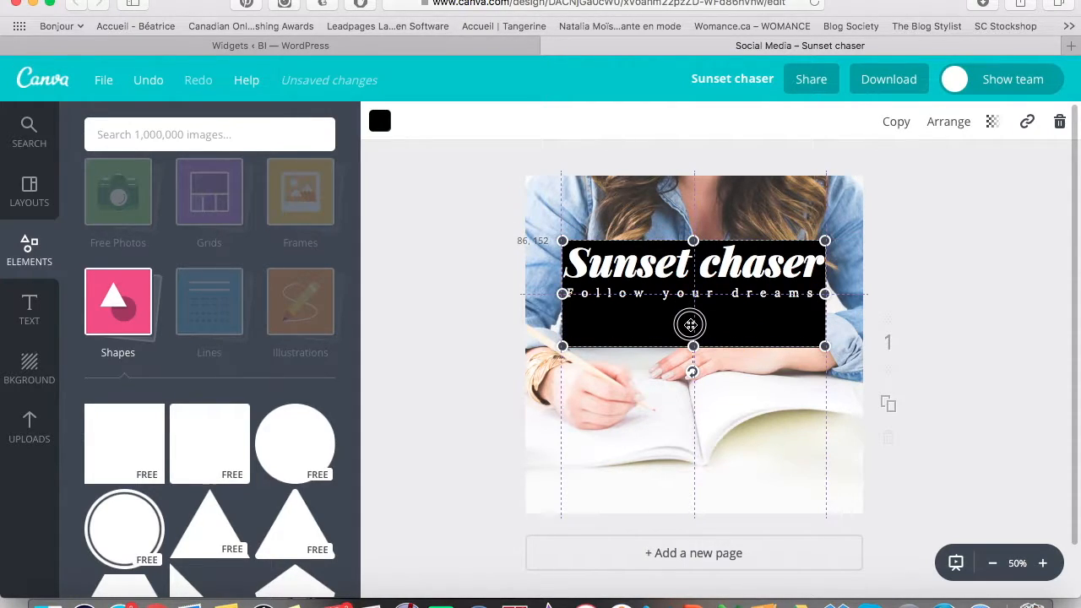
pyautogui.moveTo(690, 324); pyautogui.dragTo(690, 322)
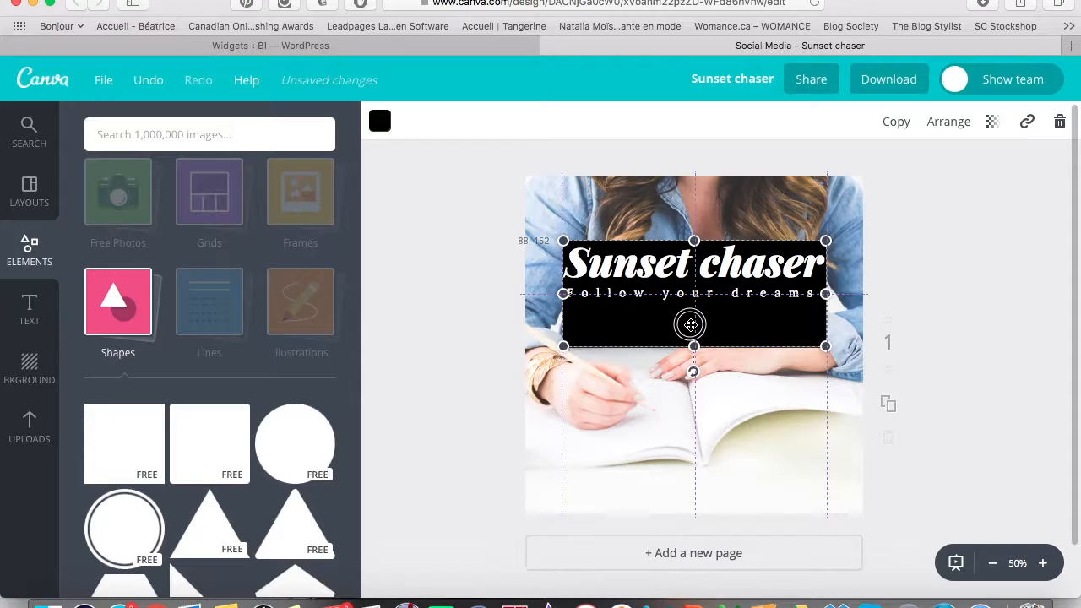
pyautogui.moveTo(690, 324)
pyautogui.mouseDown()
pyautogui.moveTo(659, 329)
pyautogui.moveTo(650, 318)
pyautogui.moveTo(701, 320)
pyautogui.moveTo(688, 318)
pyautogui.mouseUp()
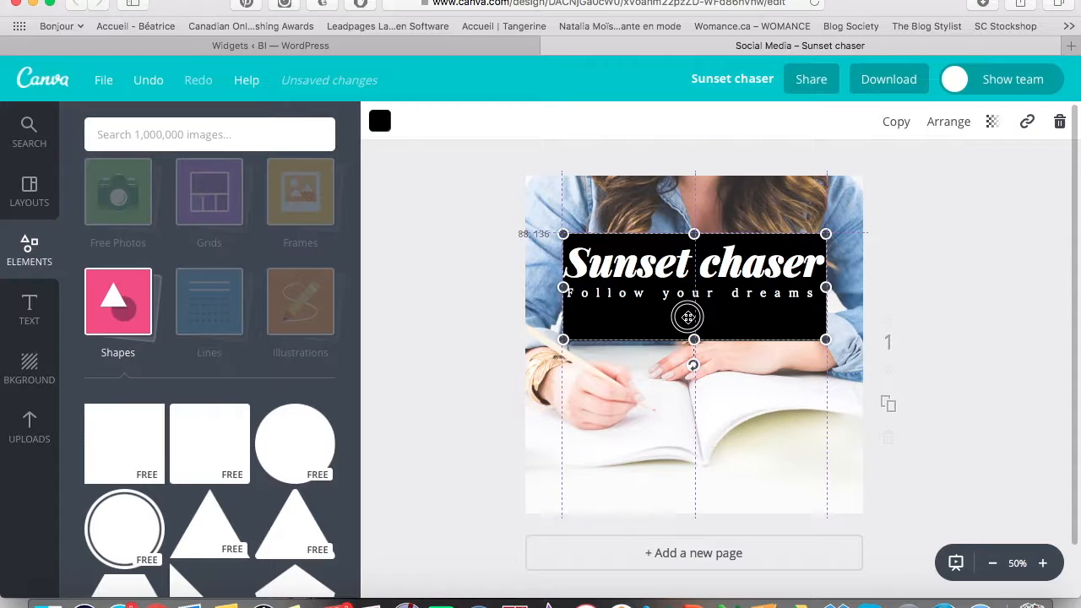
pyautogui.moveTo(688, 318)
pyautogui.mouseDown()
pyautogui.moveTo(688, 306)
pyautogui.moveTo(687, 321)
pyautogui.mouseUp()
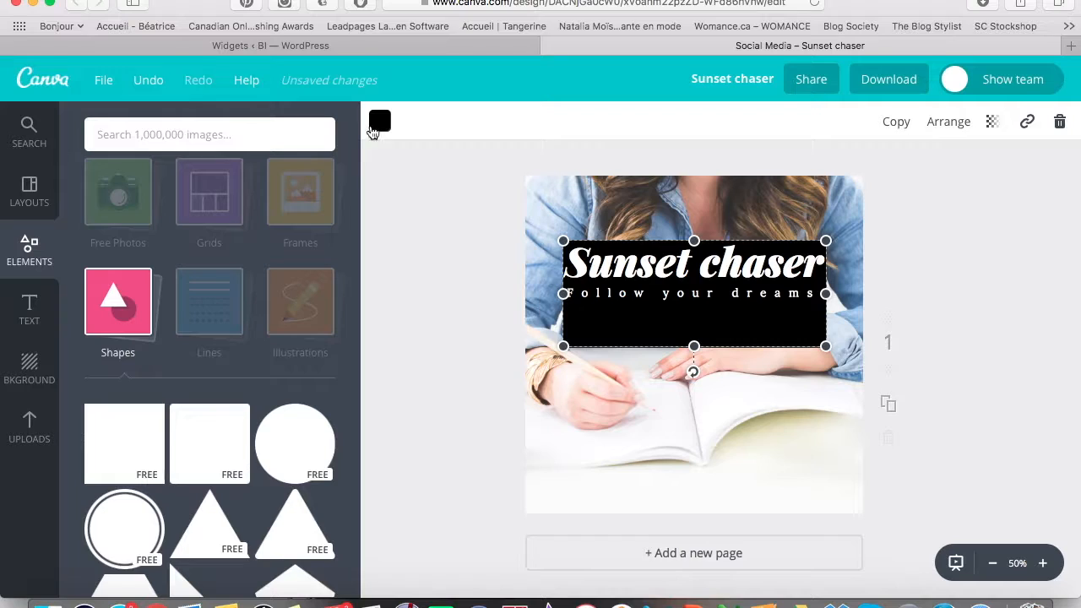
# Recolour the backing rectangle white from the default palette, then select the Sunset chaser title.
pyautogui.click(380, 127)
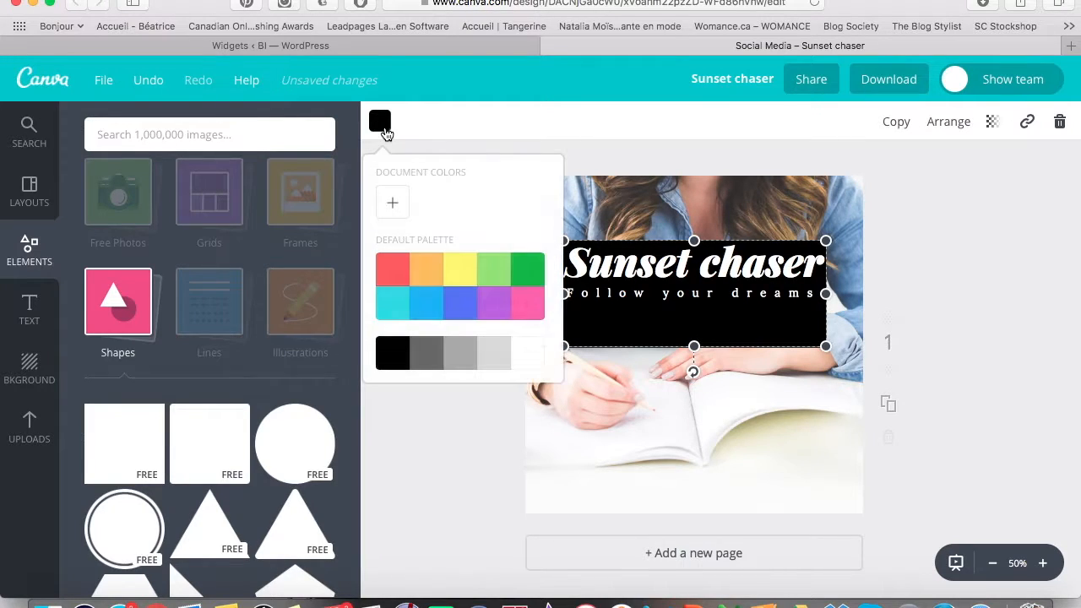
pyautogui.click(528, 353)
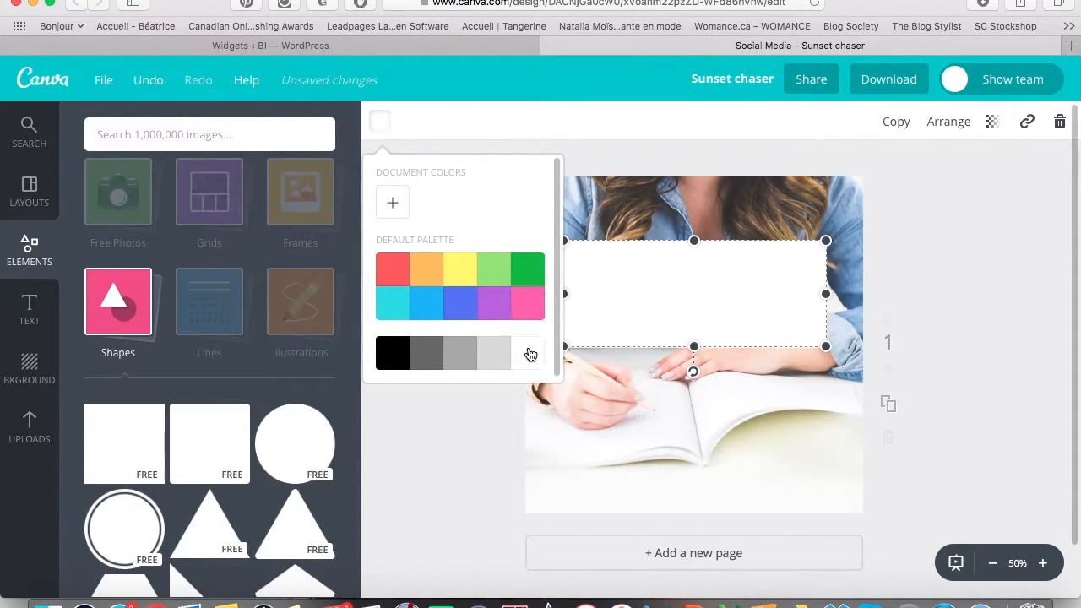
pyautogui.click(417, 414)
pyautogui.click(730, 285)
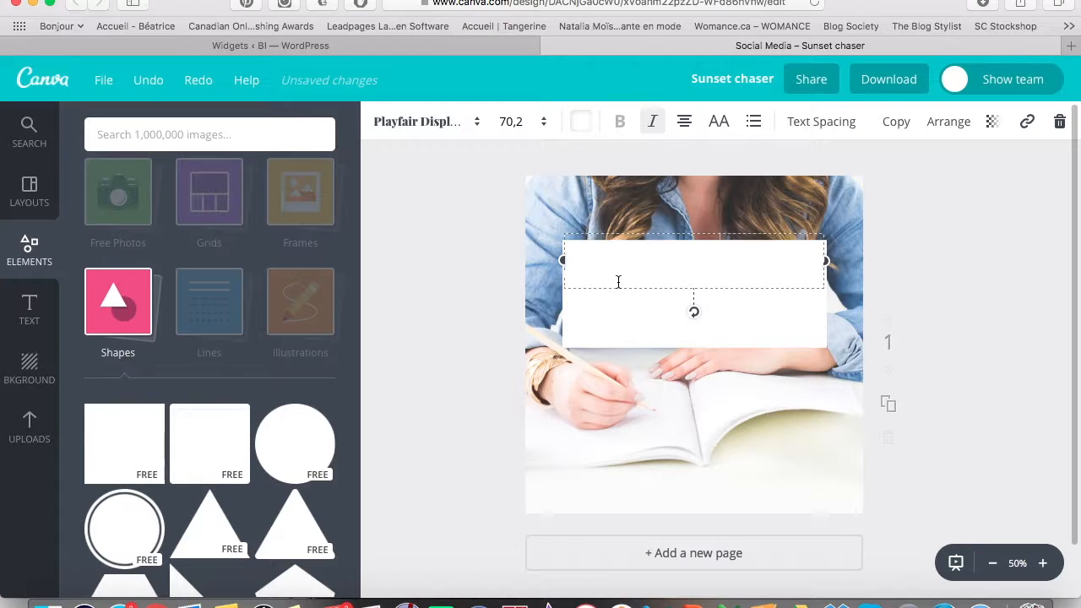
# Set the Sunset chaser title to the custom colour code 404040.
pyautogui.click(582, 122)
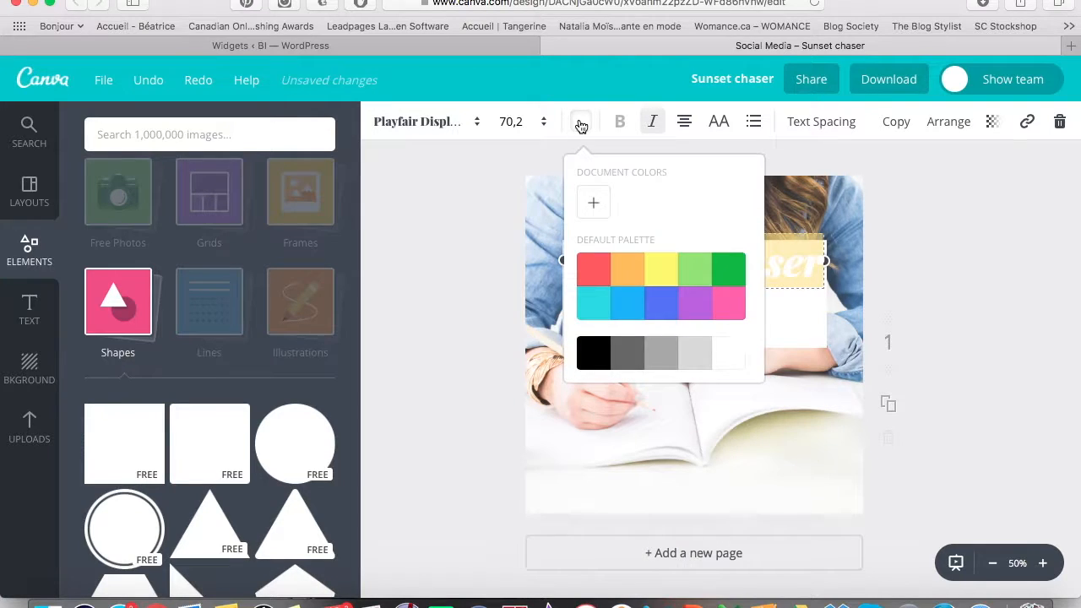
pyautogui.click(593, 203)
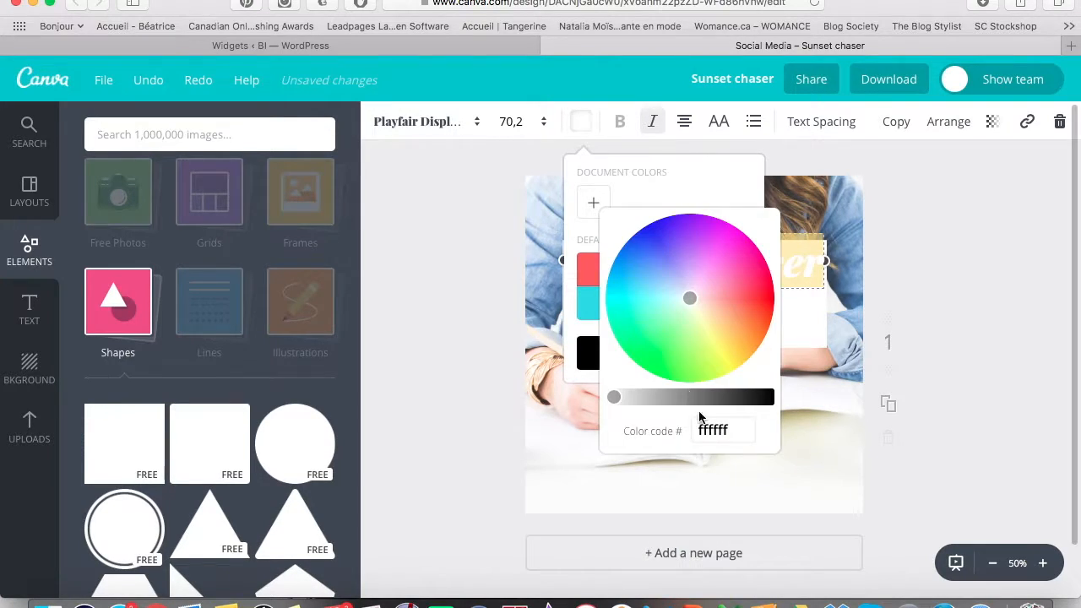
pyautogui.click(712, 431)
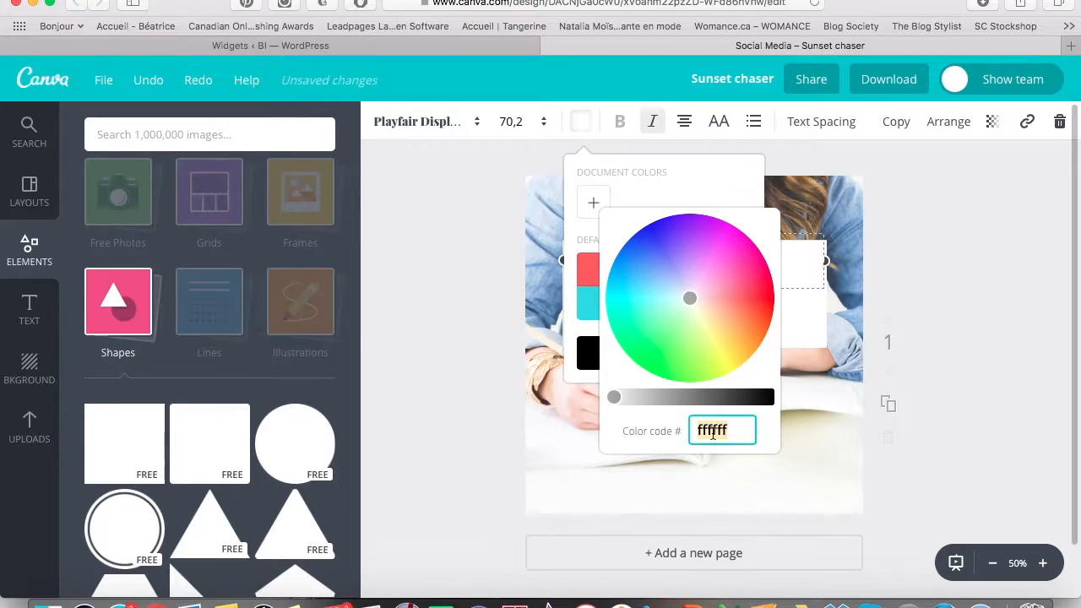
pyautogui.write('4')
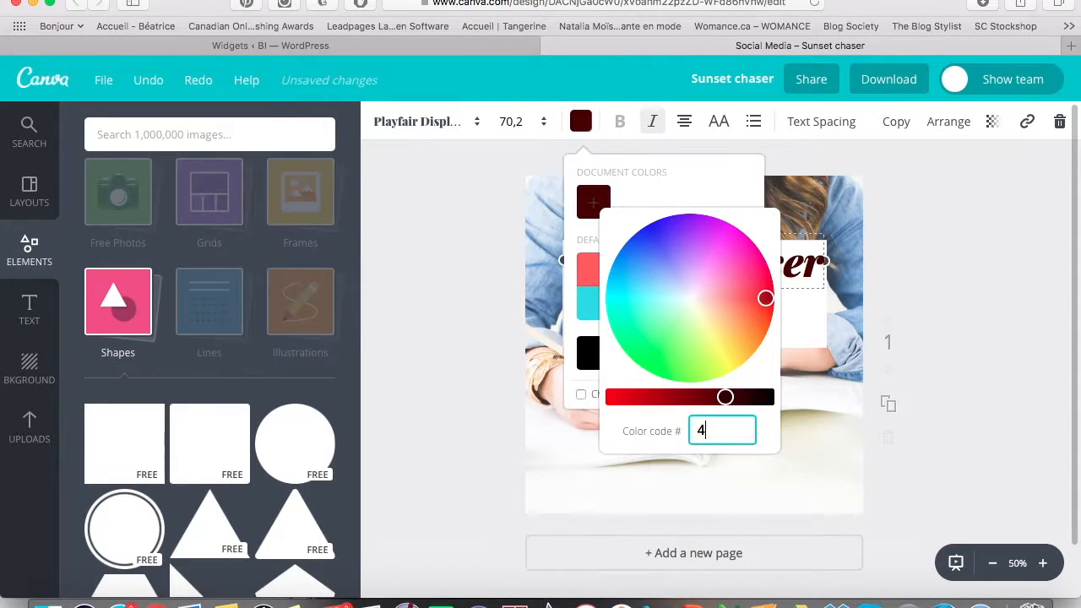
pyautogui.write('04040')
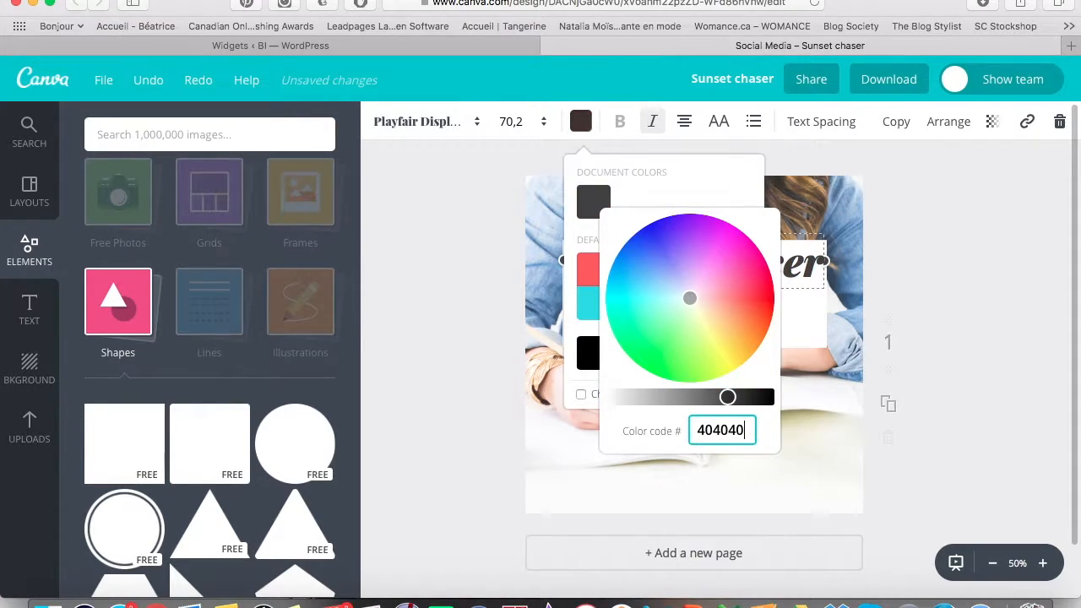
pyautogui.click(640, 187)
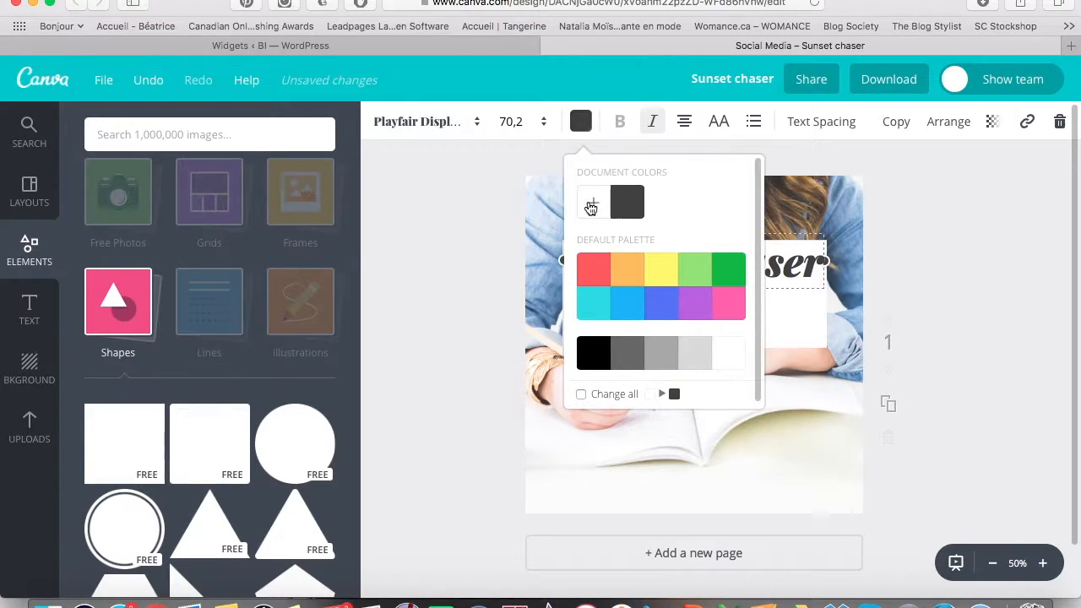
pyautogui.click(593, 204)
pyautogui.moveTo(729, 399); pyautogui.dragTo(746, 418)
pyautogui.click(742, 436)
pyautogui.write('404040')
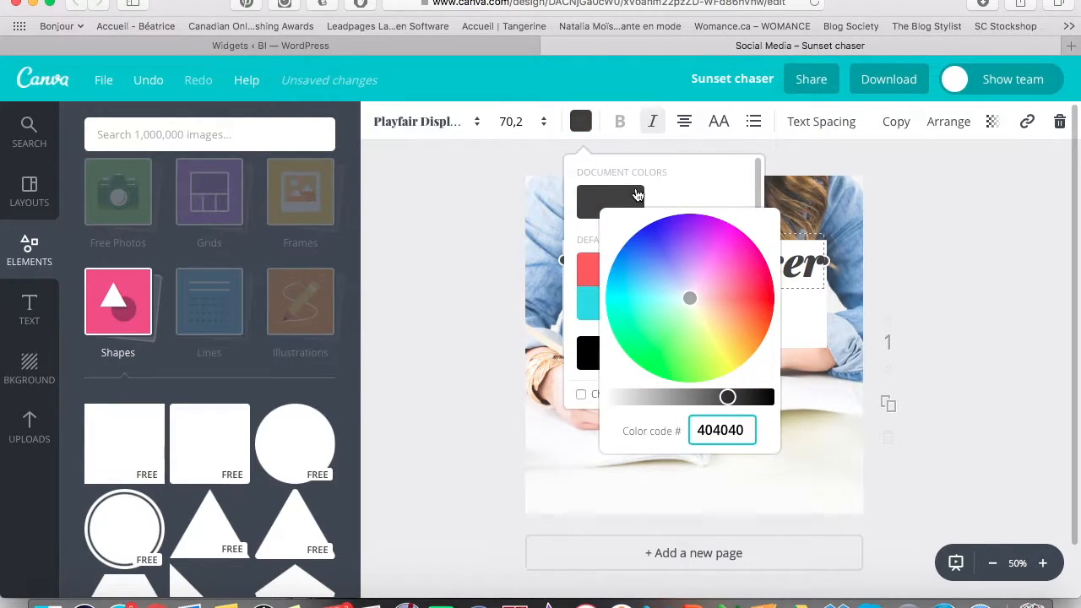
pyautogui.click(623, 213)
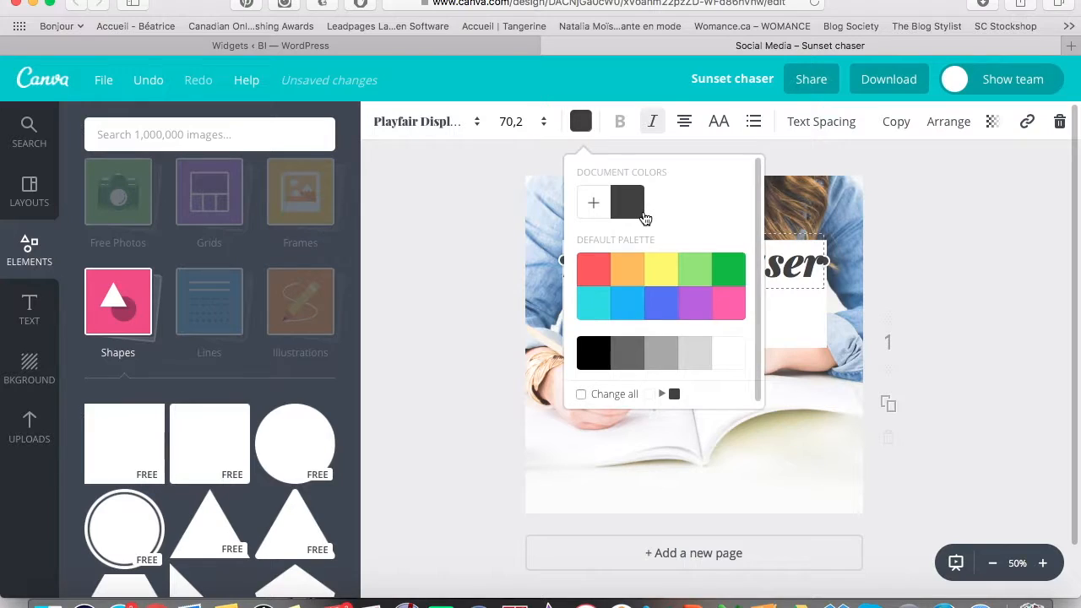
# Give the Follow your dreams tagline the same dark grey document colour.
pyautogui.click(540, 249)
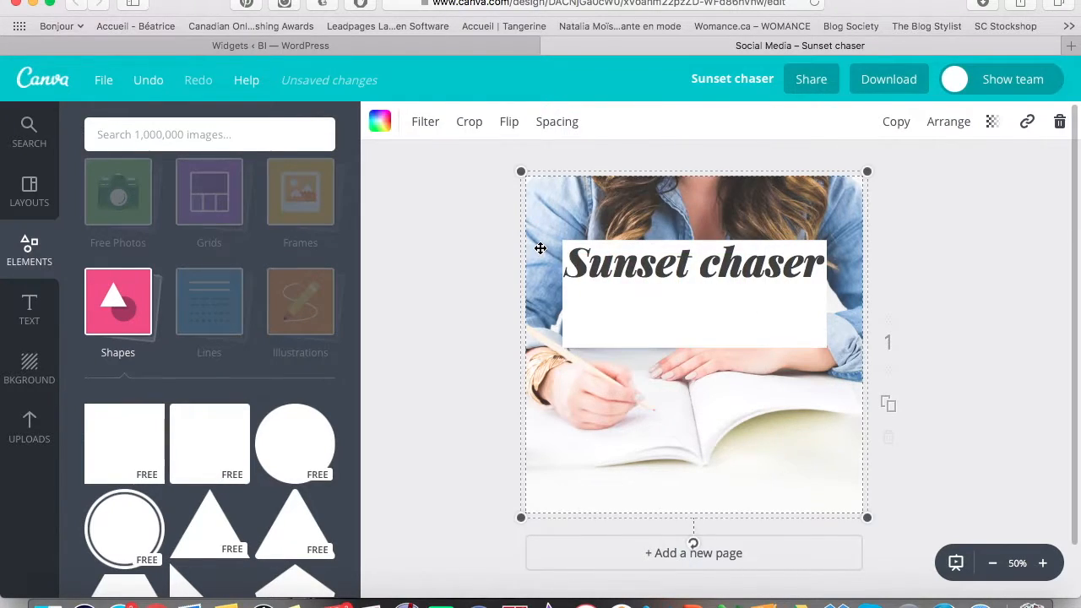
pyautogui.click(654, 313)
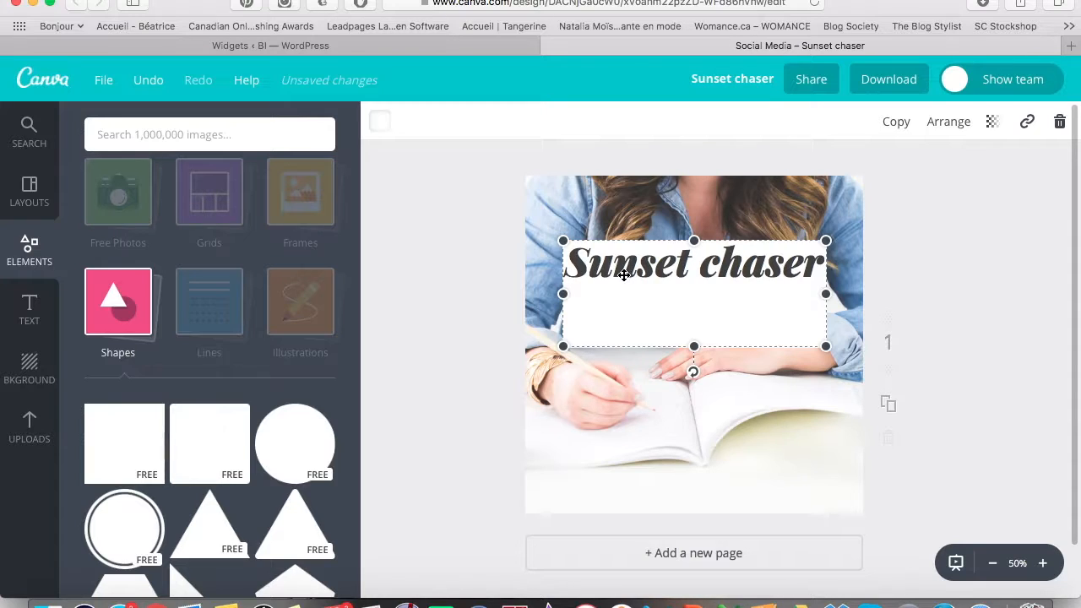
pyautogui.click(650, 292)
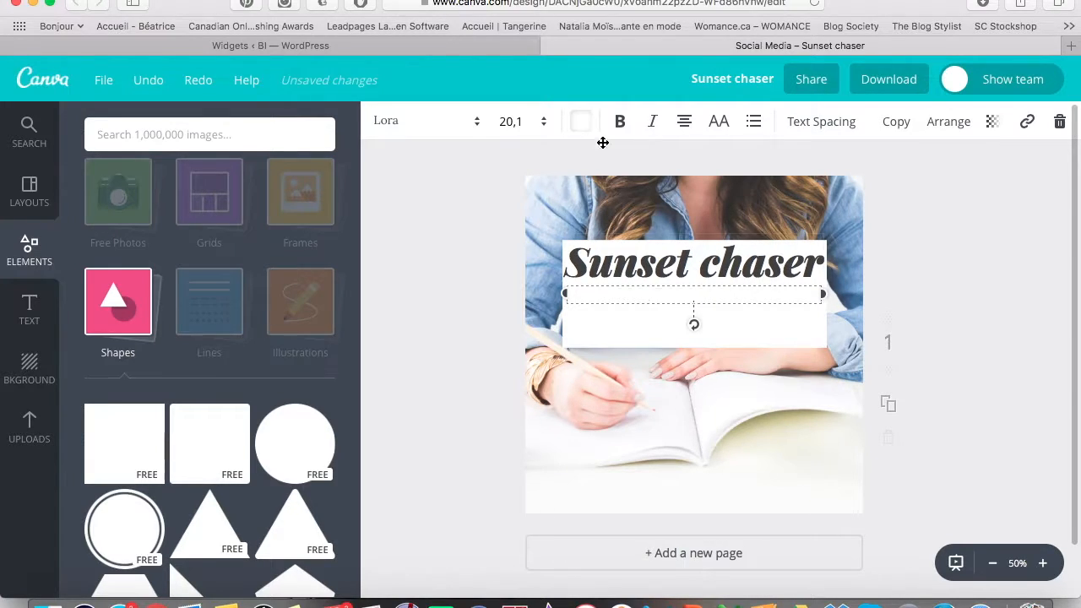
pyautogui.click(581, 124)
pyautogui.click(627, 217)
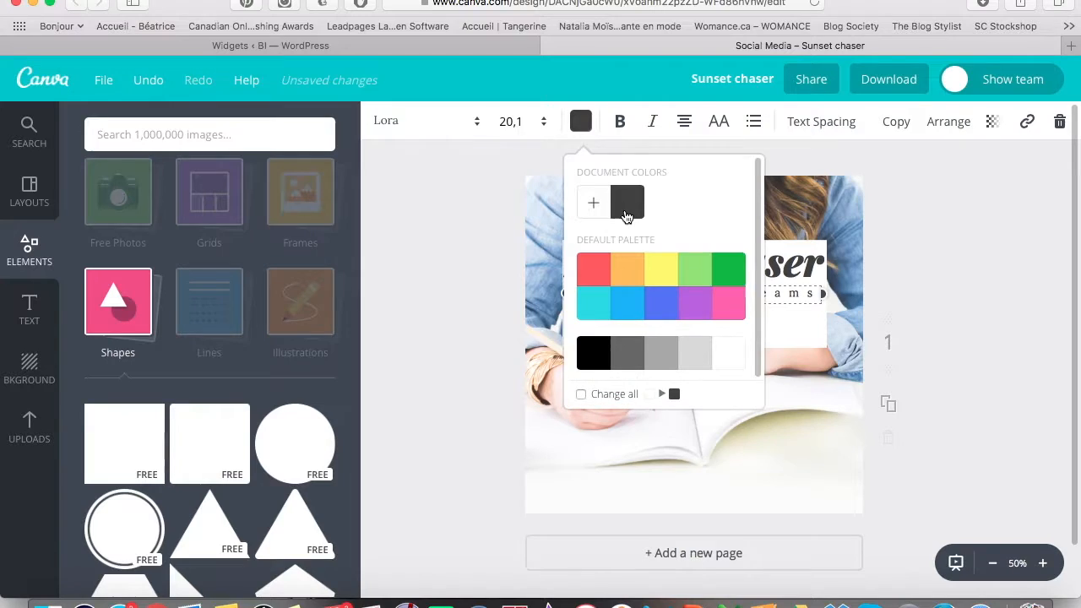
pyautogui.click(475, 234)
pyautogui.click(396, 344)
# Move the tagline and title lower inside the white box, nudging the title slightly right.
pyautogui.moveTo(703, 296); pyautogui.dragTo(701, 313)
pyautogui.moveTo(700, 265)
pyautogui.mouseDown()
pyautogui.moveTo(699, 291)
pyautogui.moveTo(699, 280)
pyautogui.mouseUp()
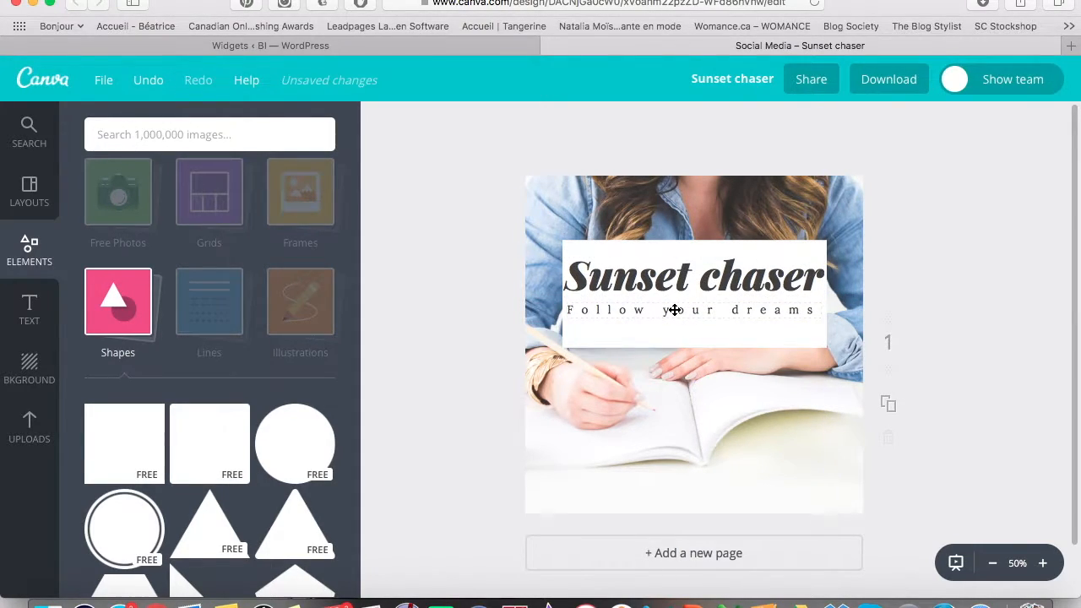
pyautogui.click(675, 310)
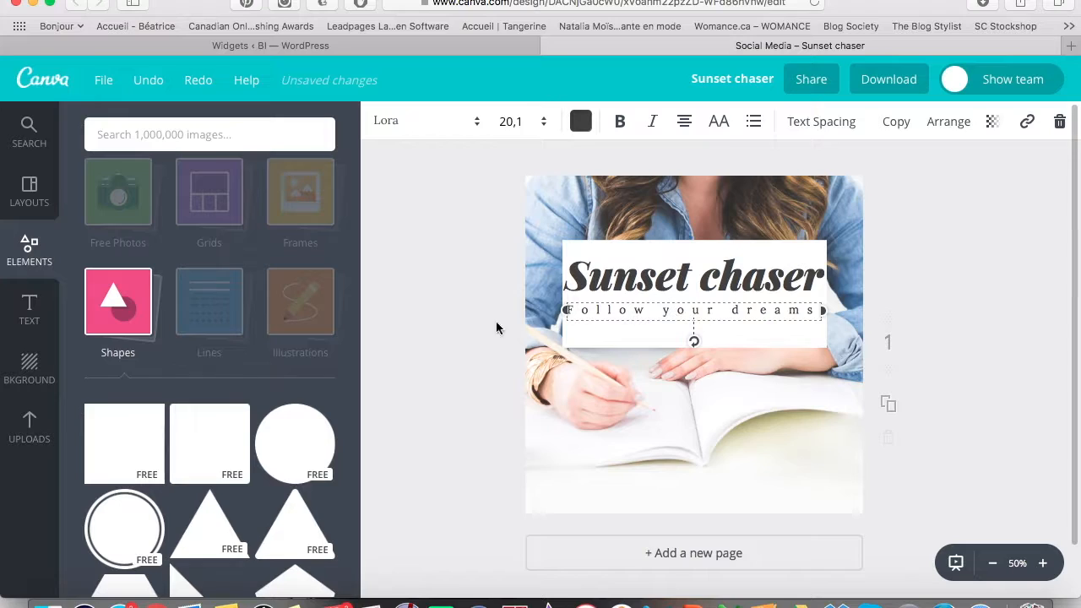
pyautogui.click(426, 324)
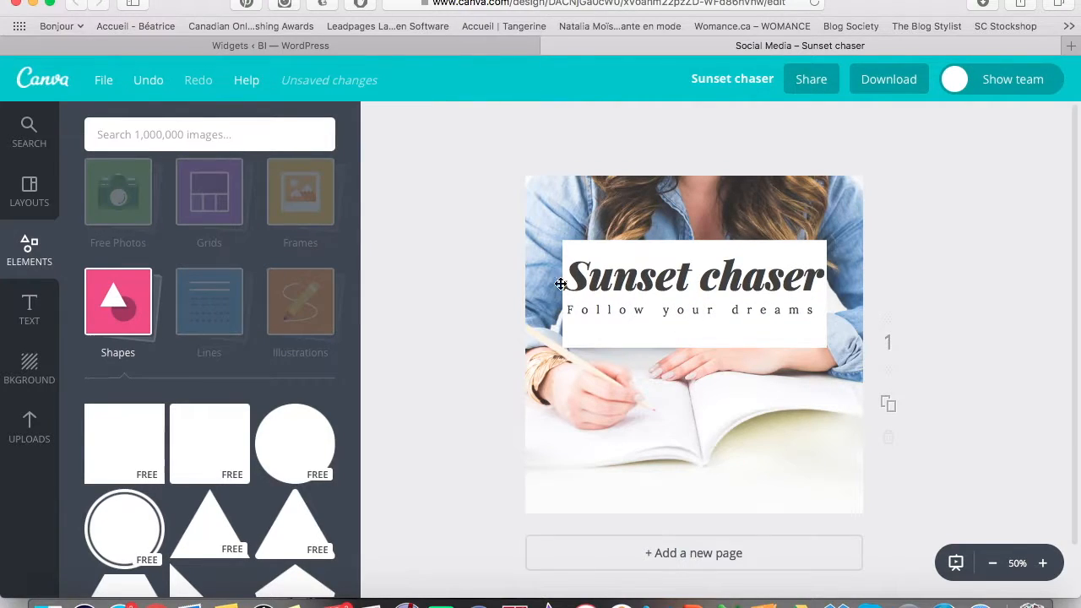
pyautogui.click(615, 269)
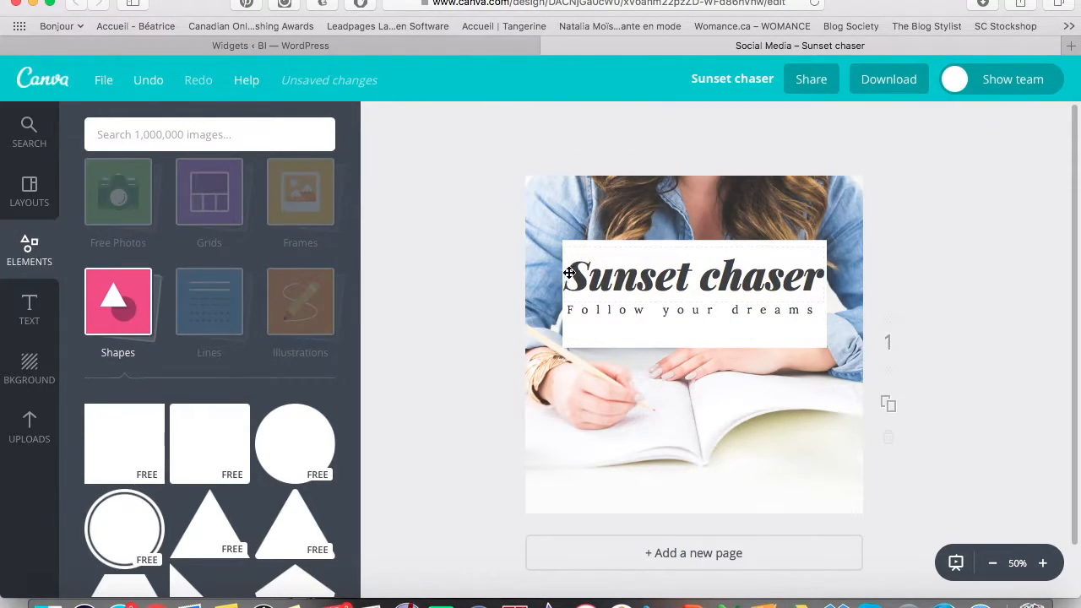
pyautogui.moveTo(568, 271); pyautogui.dragTo(573, 271)
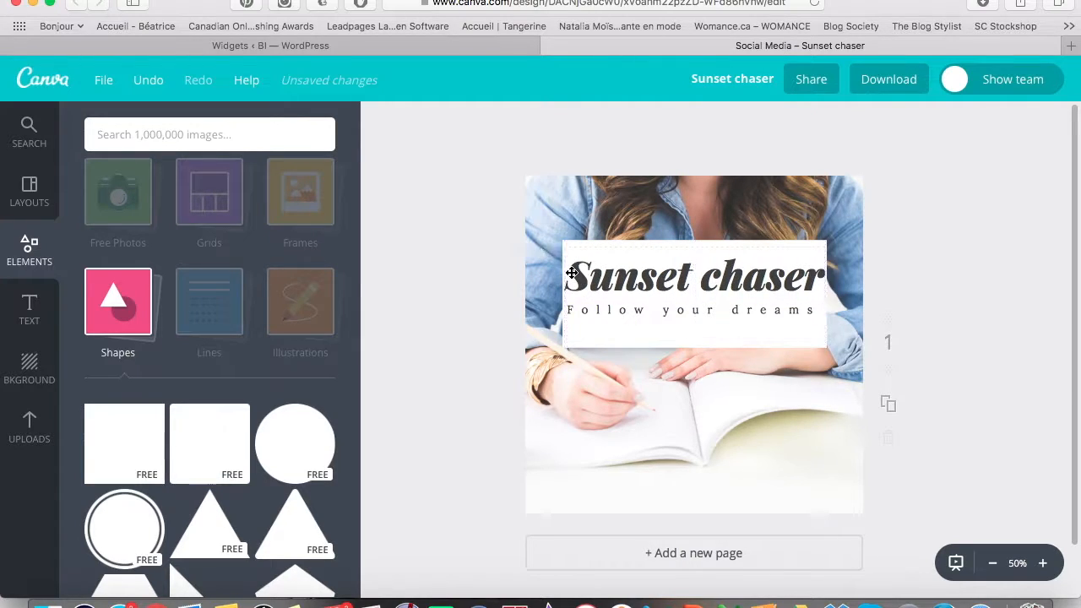
# Widen the white backing box on both sides so it fits around the title and tagline.
pyautogui.click(571, 337)
pyautogui.moveTo(561, 295); pyautogui.dragTo(553, 295)
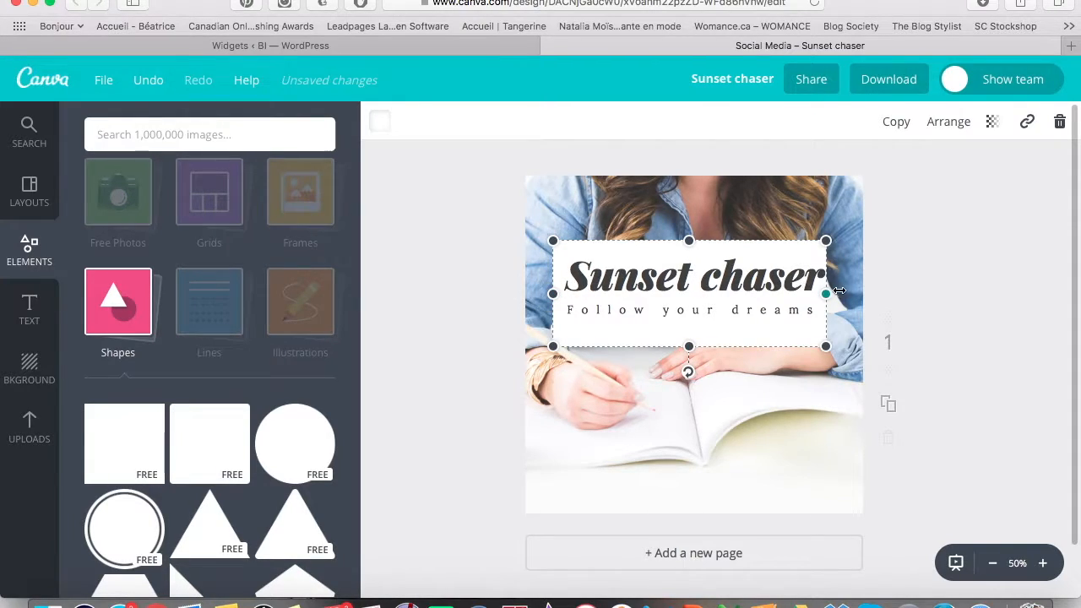
pyautogui.moveTo(826, 294); pyautogui.dragTo(839, 295)
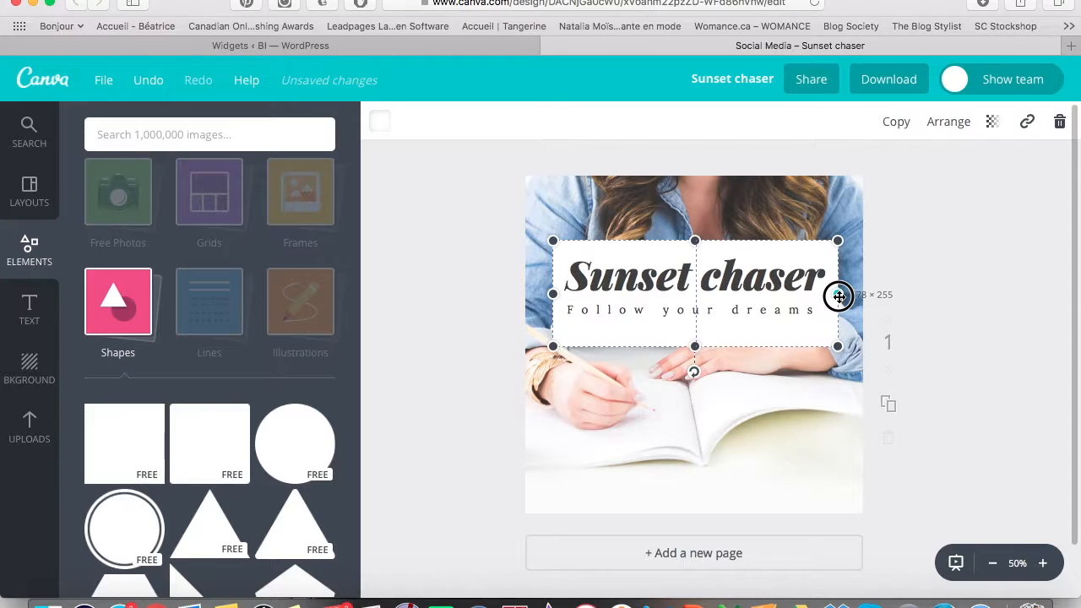
pyautogui.moveTo(839, 296)
pyautogui.mouseDown()
pyautogui.moveTo(856, 296)
pyautogui.moveTo(837, 297)
pyautogui.mouseUp()
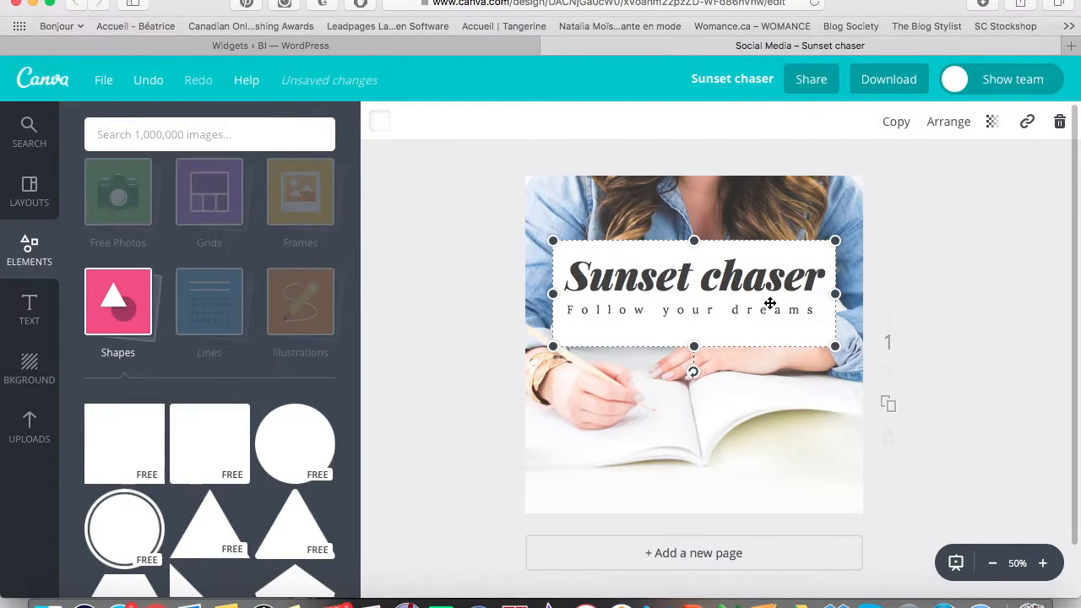
pyautogui.click(476, 279)
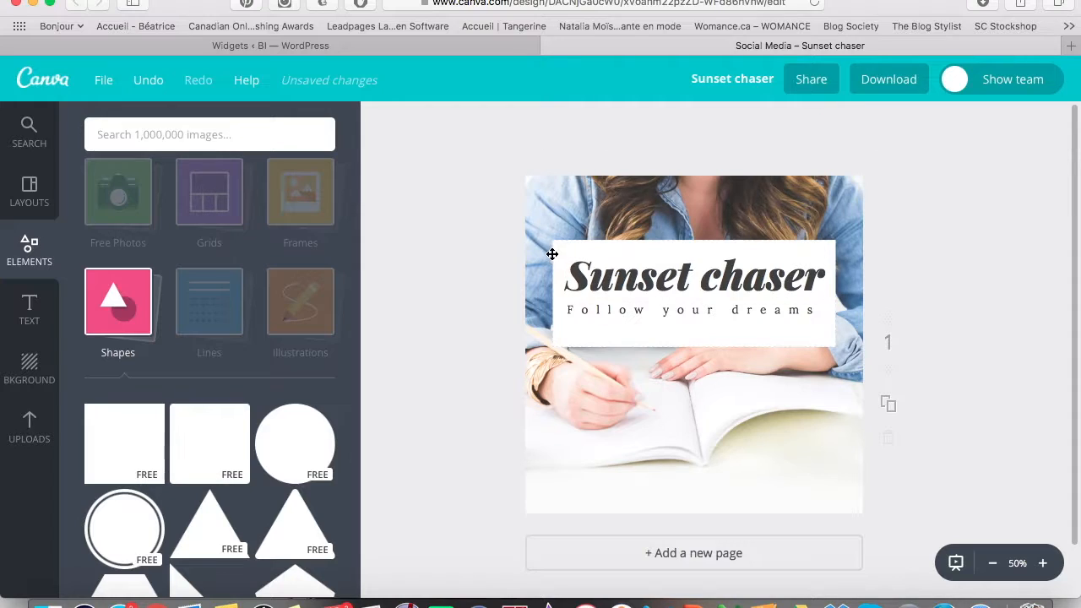
pyautogui.click(613, 346)
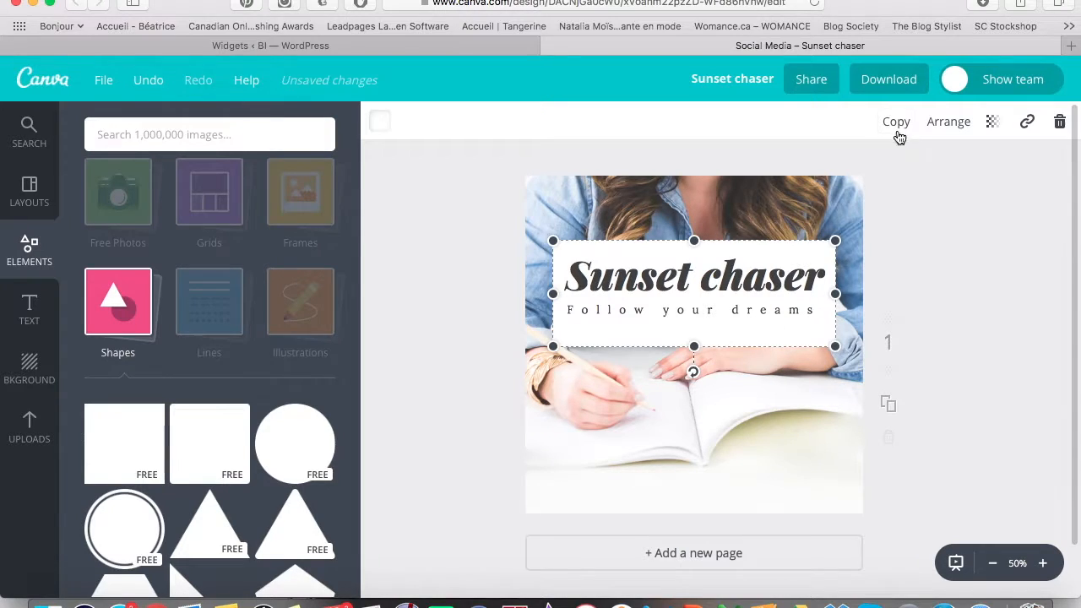
# Lower the white title box's transparency below 100 so the photo shows through.
pyautogui.click(993, 124)
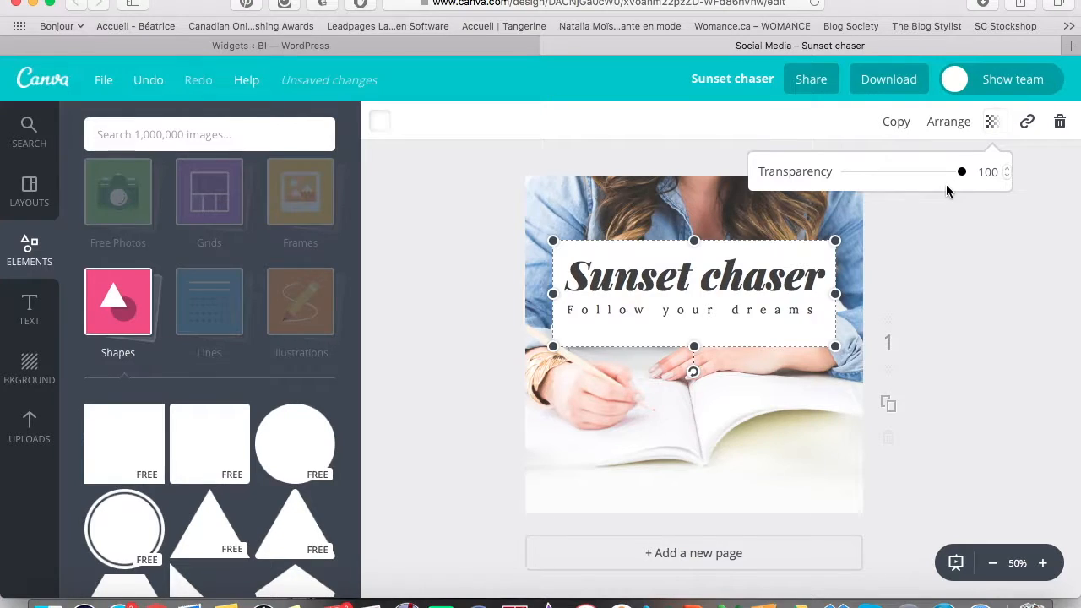
pyautogui.moveTo(963, 174)
pyautogui.mouseDown()
pyautogui.moveTo(931, 174)
pyautogui.moveTo(952, 177)
pyautogui.mouseUp()
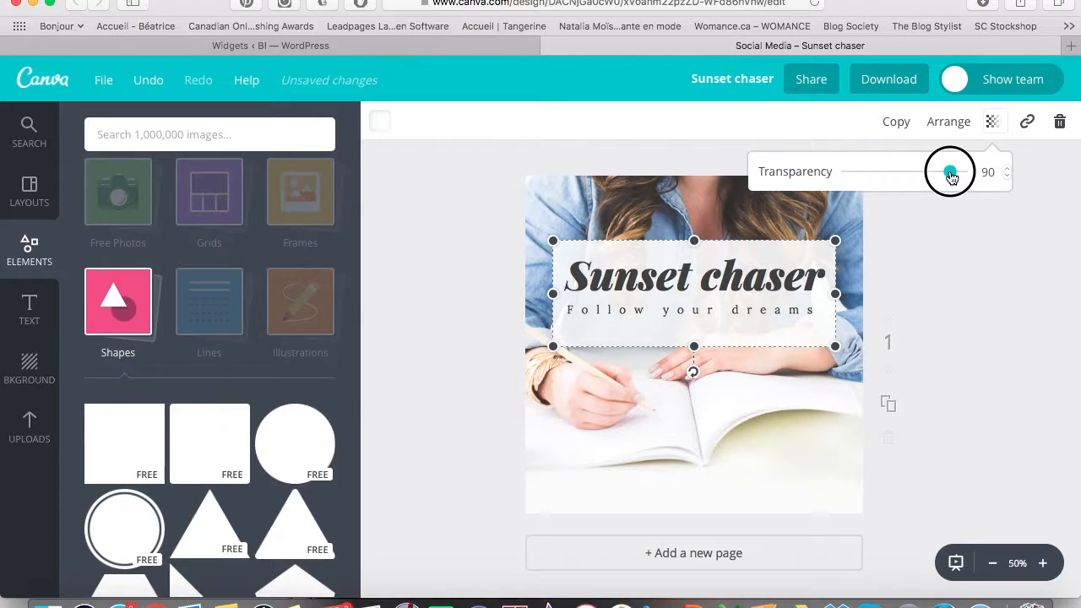
pyautogui.click(930, 352)
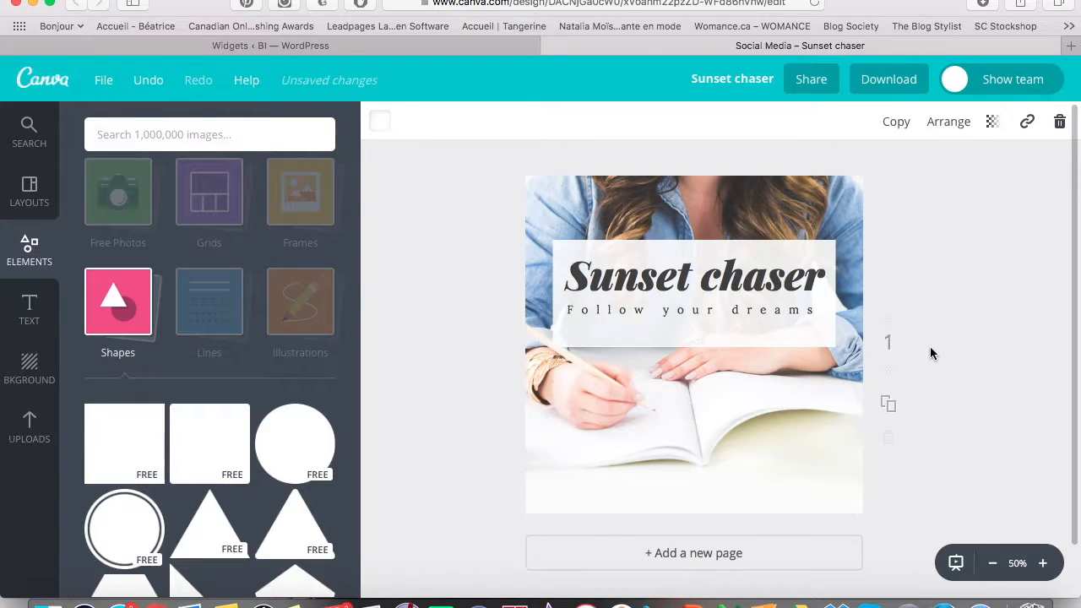
pyautogui.click(485, 316)
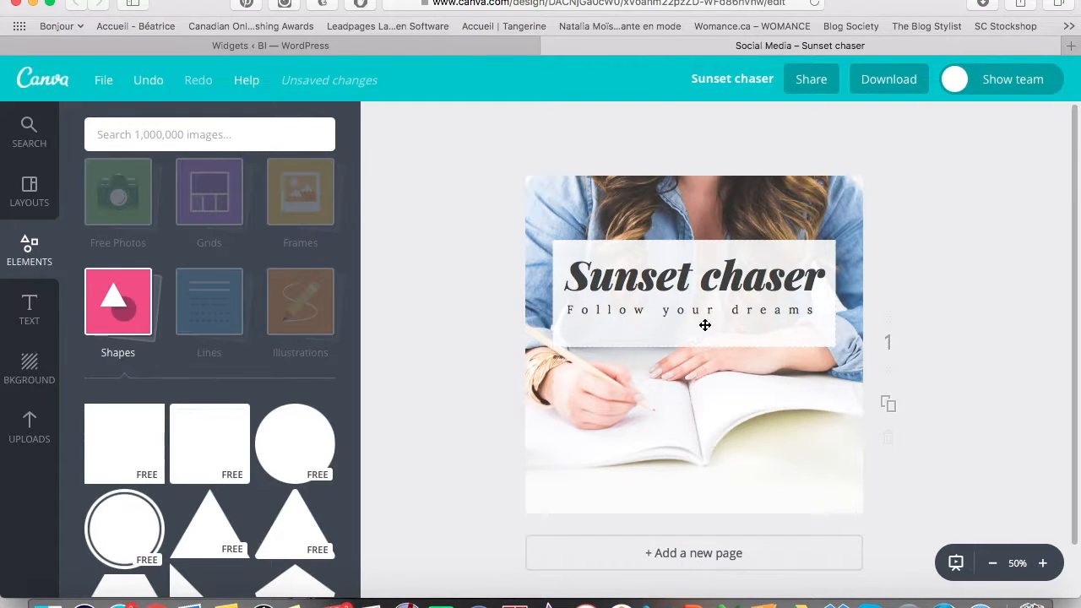
# Replace the Sunset chaser heading text with 'Cours'.
pyautogui.click(651, 277)
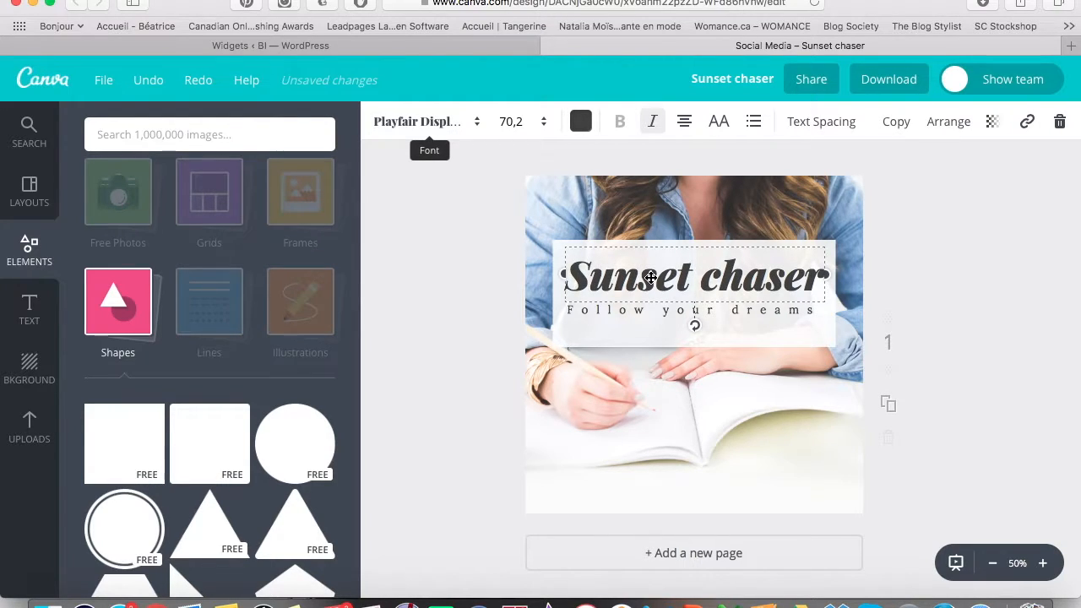
pyautogui.click(469, 286)
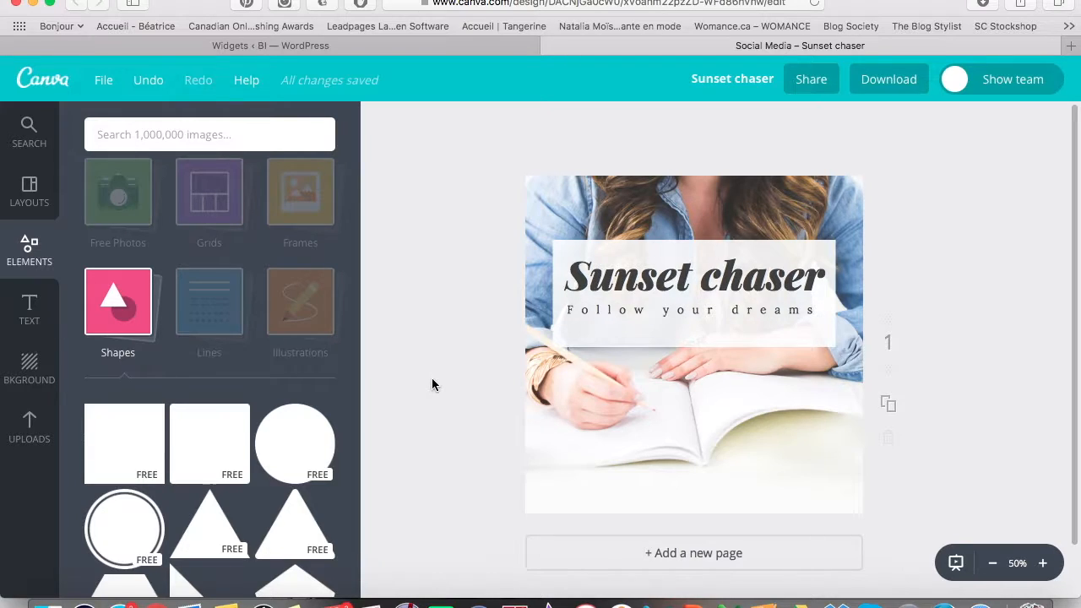
pyautogui.click(694, 284)
pyautogui.doubleClick(694, 284)
pyautogui.write('Cours')
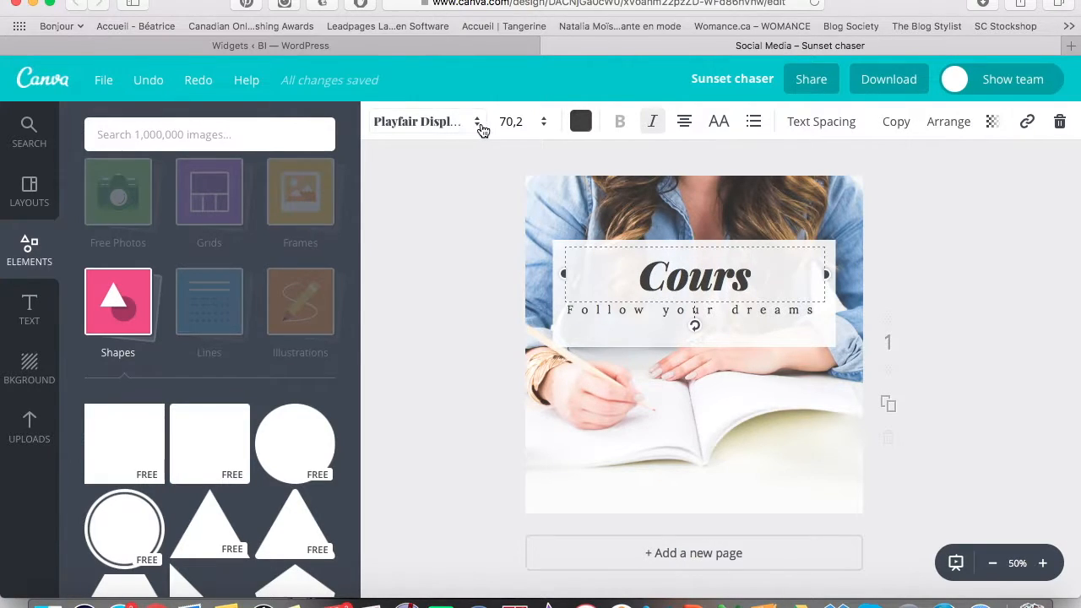
# Browse the heading fonts but keep Playfair Display at 70,2.
pyautogui.click(478, 123)
pyautogui.click(480, 122)
pyautogui.click(480, 122)
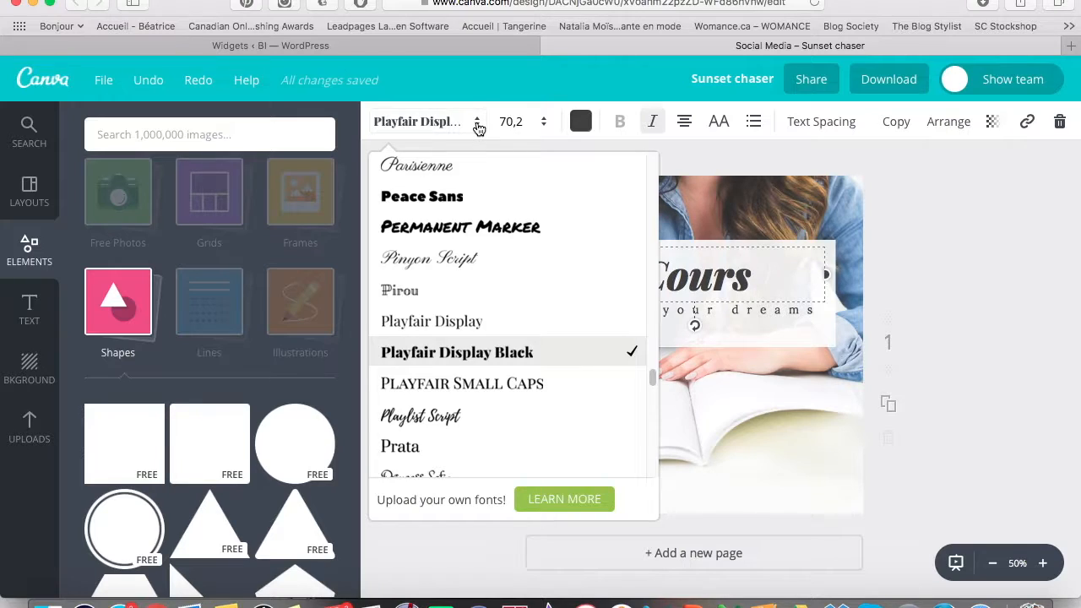
pyautogui.click(478, 123)
pyautogui.click(478, 123)
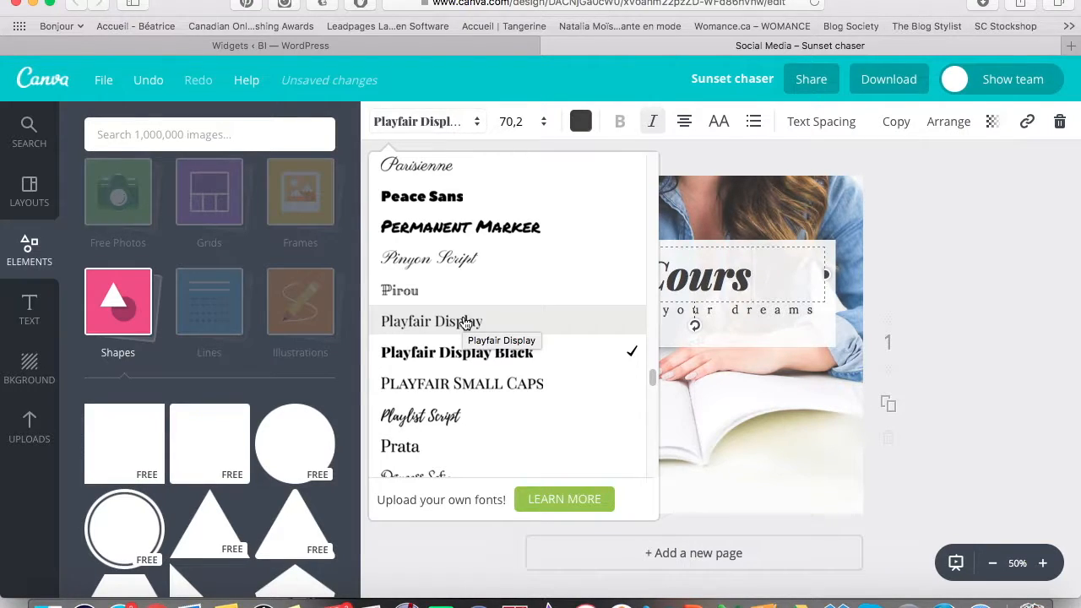
pyautogui.scroll(-10, 464, 324)
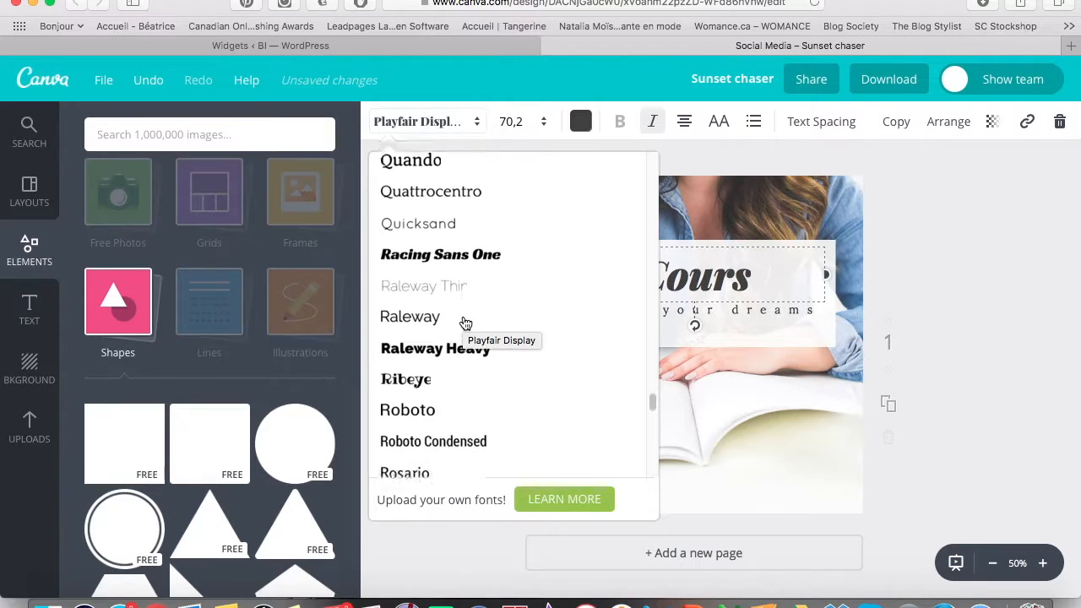
pyautogui.scroll(-8, 464, 324)
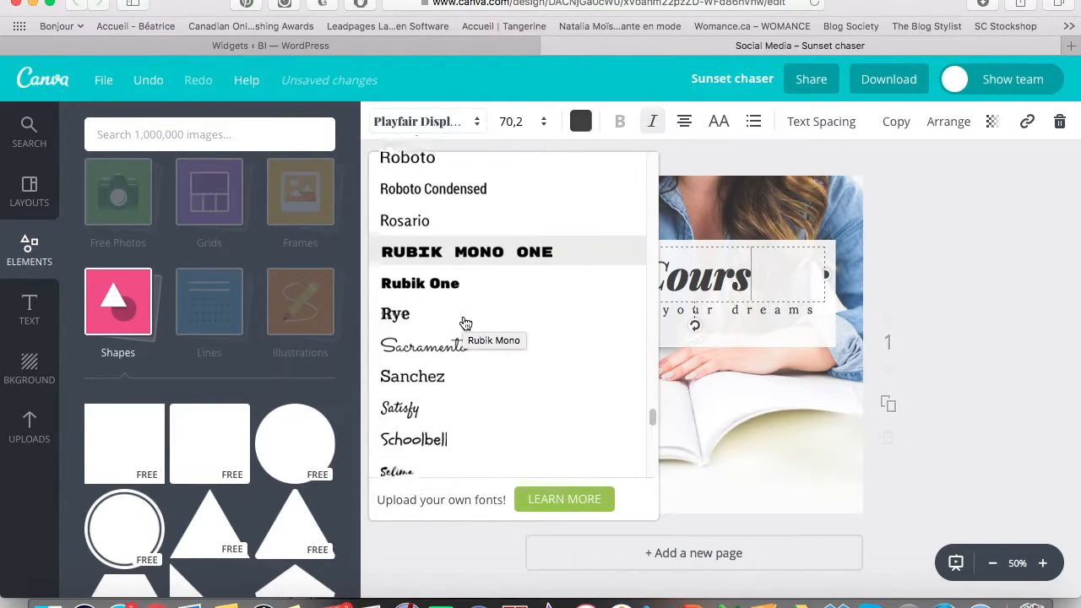
pyautogui.scroll(-5, 463, 324)
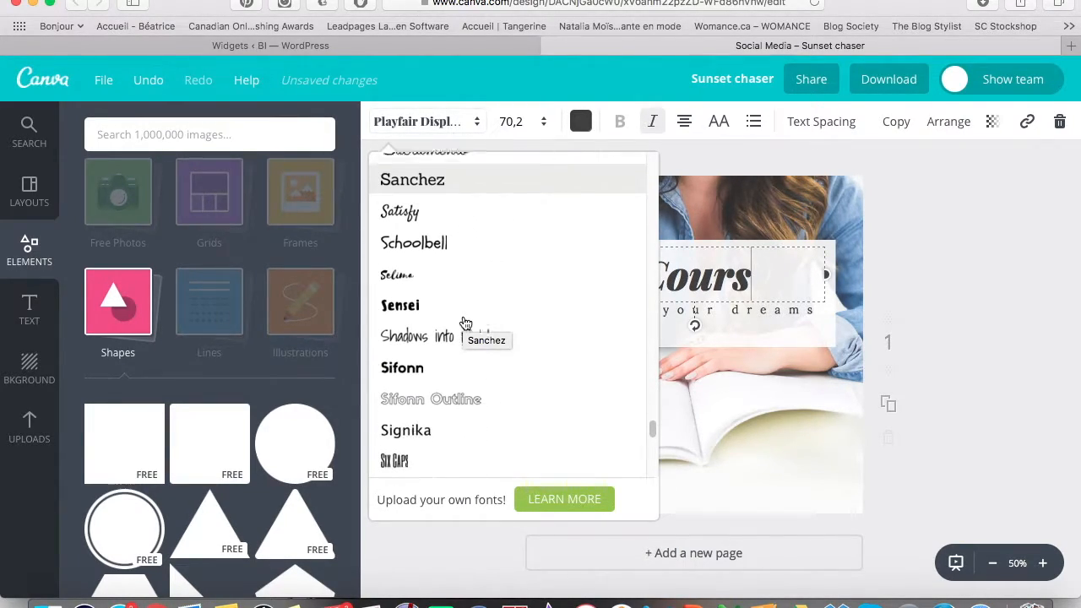
pyautogui.scroll(-10, 464, 323)
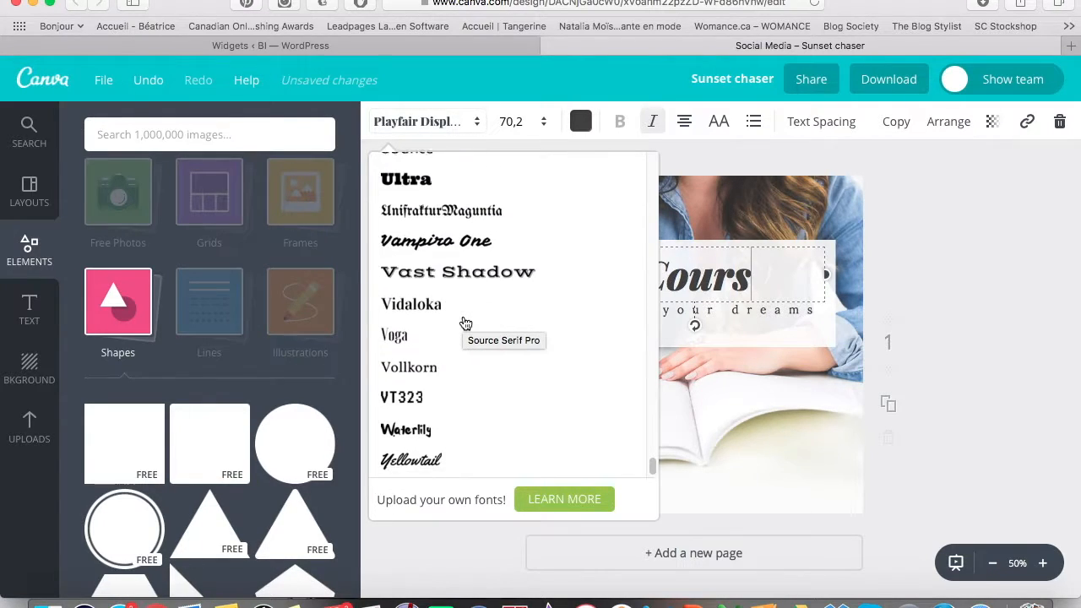
pyautogui.scroll(20, 463, 324)
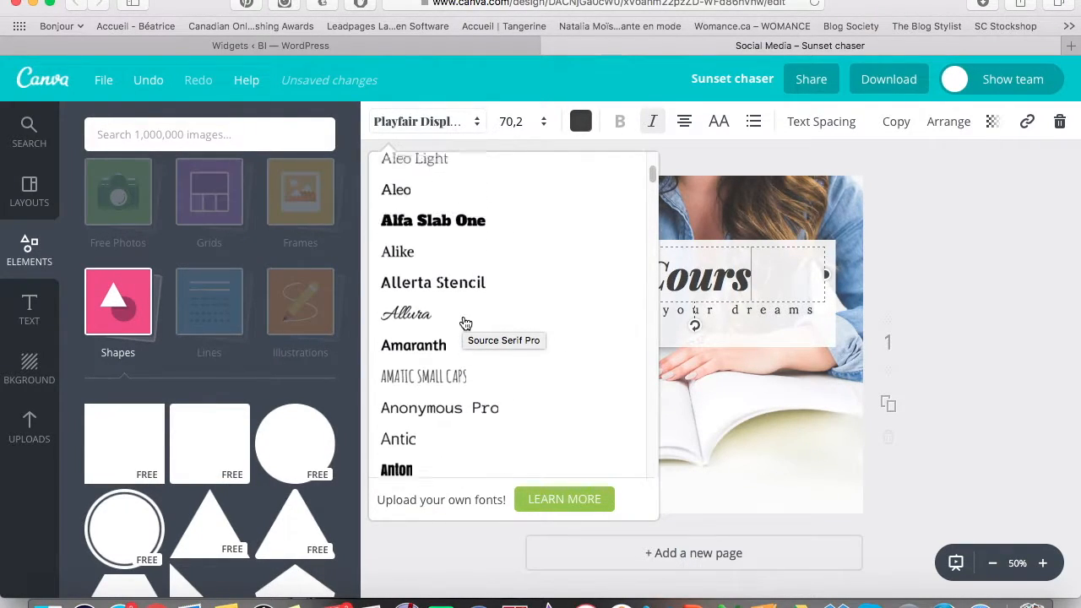
pyautogui.click(953, 252)
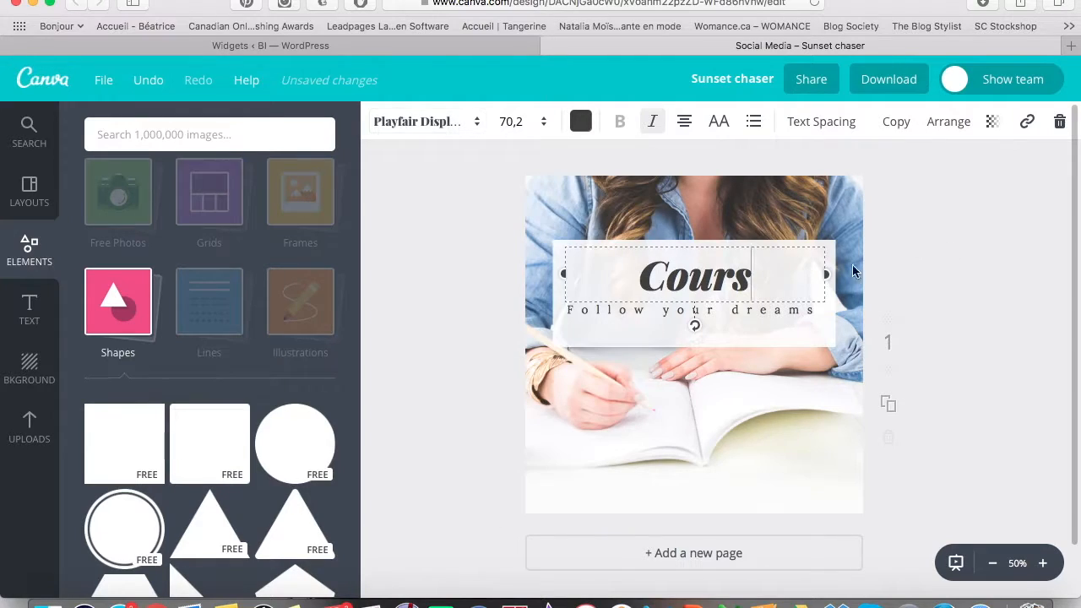
pyautogui.click(479, 329)
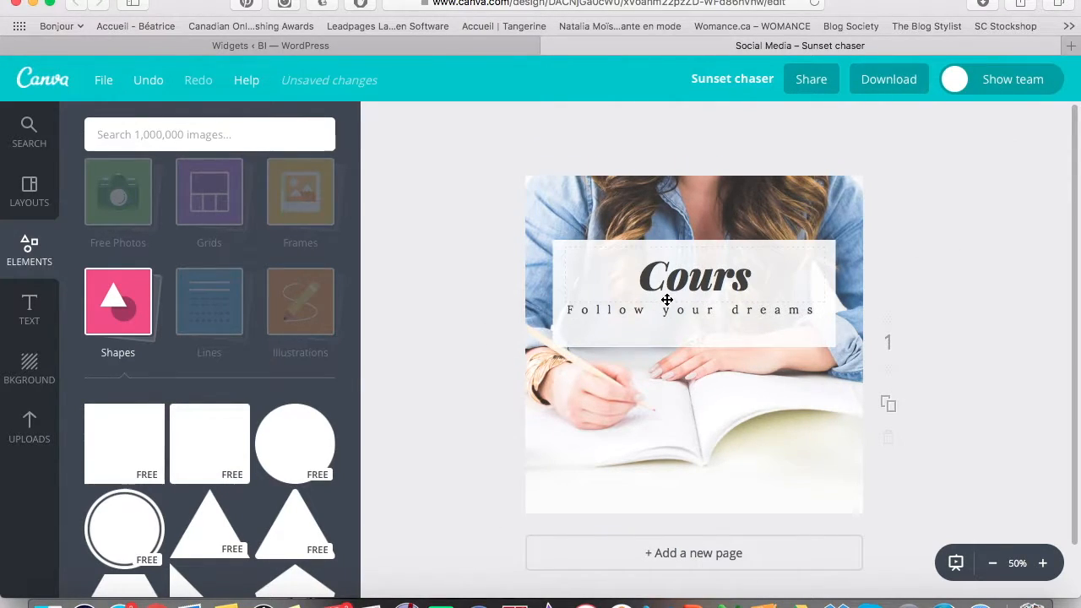
pyautogui.doubleClick(684, 288)
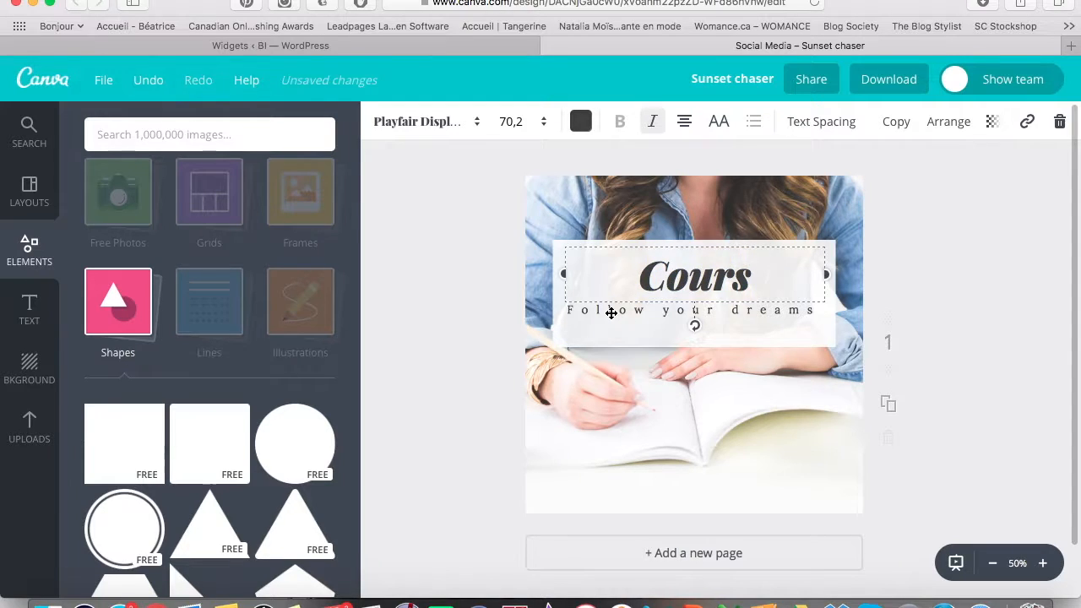
# Set the whole Follow your dreams tagline in the Lato font.
pyautogui.click(475, 316)
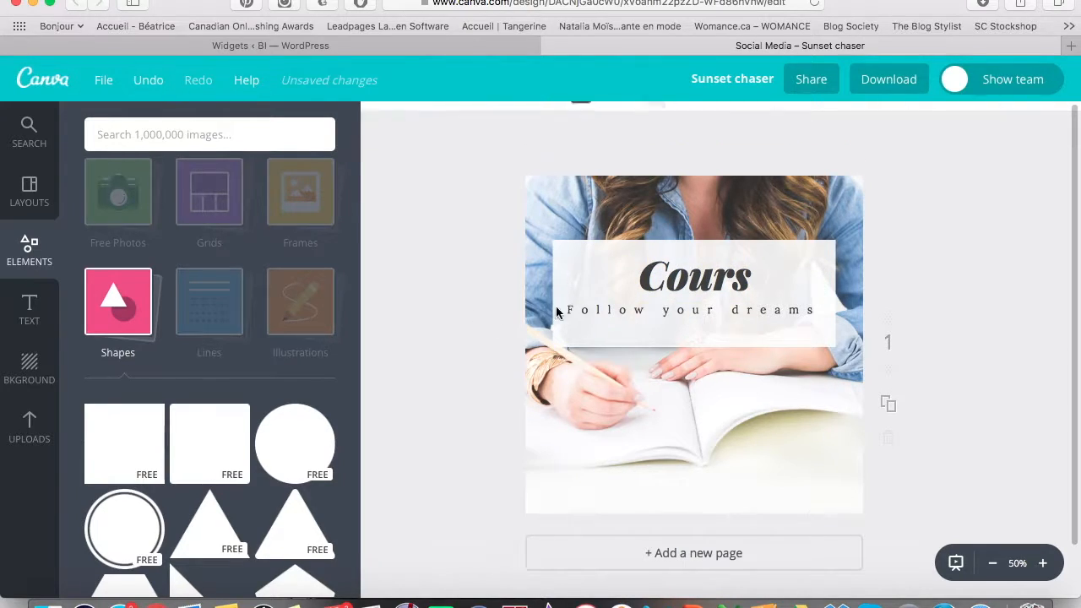
pyautogui.doubleClick(599, 310)
pyautogui.press('super+a')
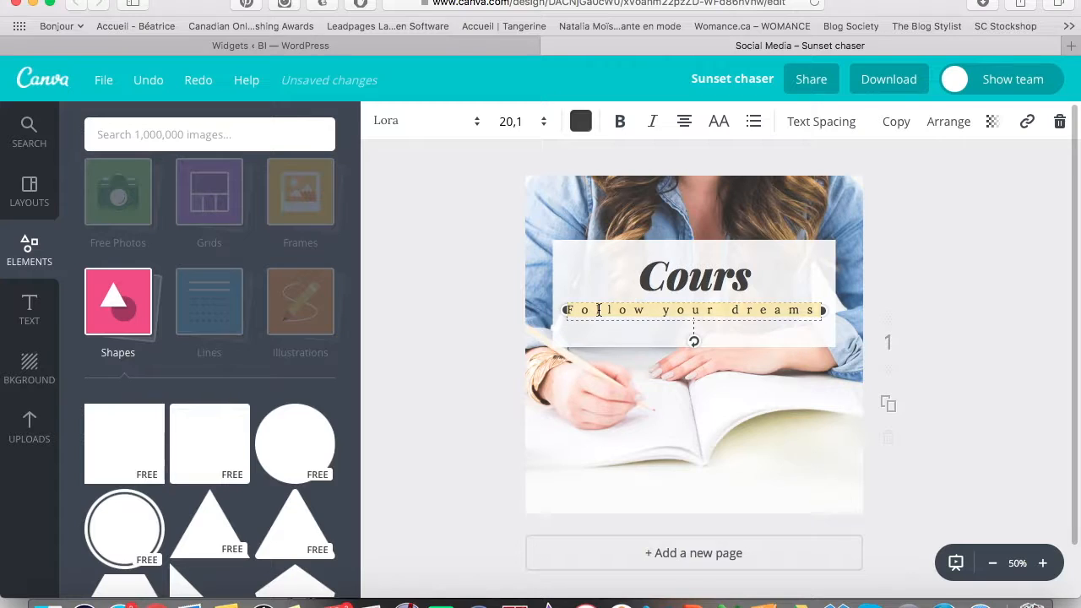
pyautogui.click(430, 129)
pyautogui.scroll(5, 480, 390)
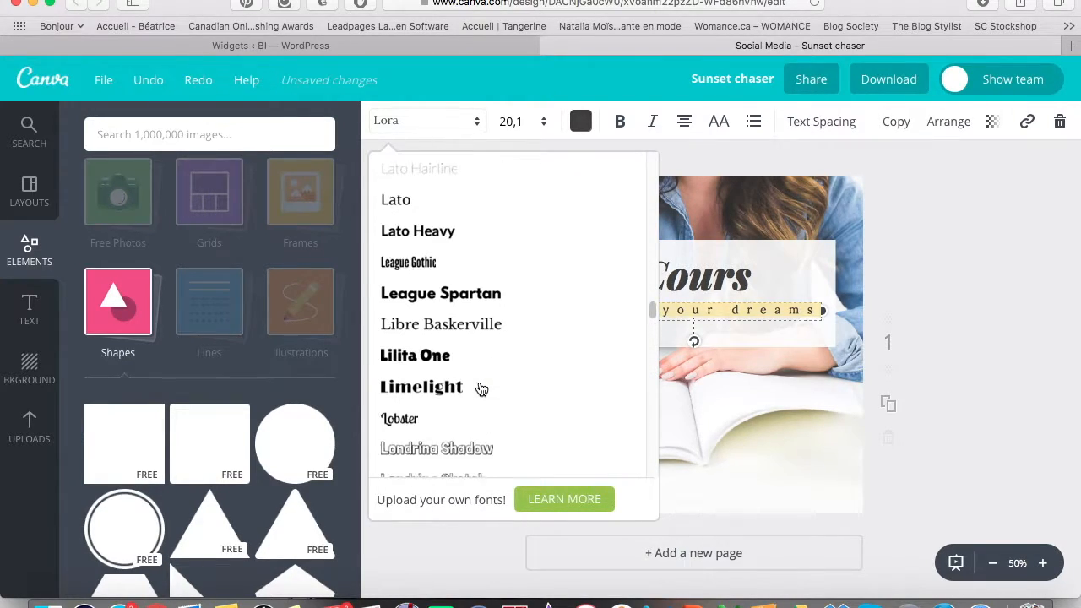
pyautogui.click(414, 307)
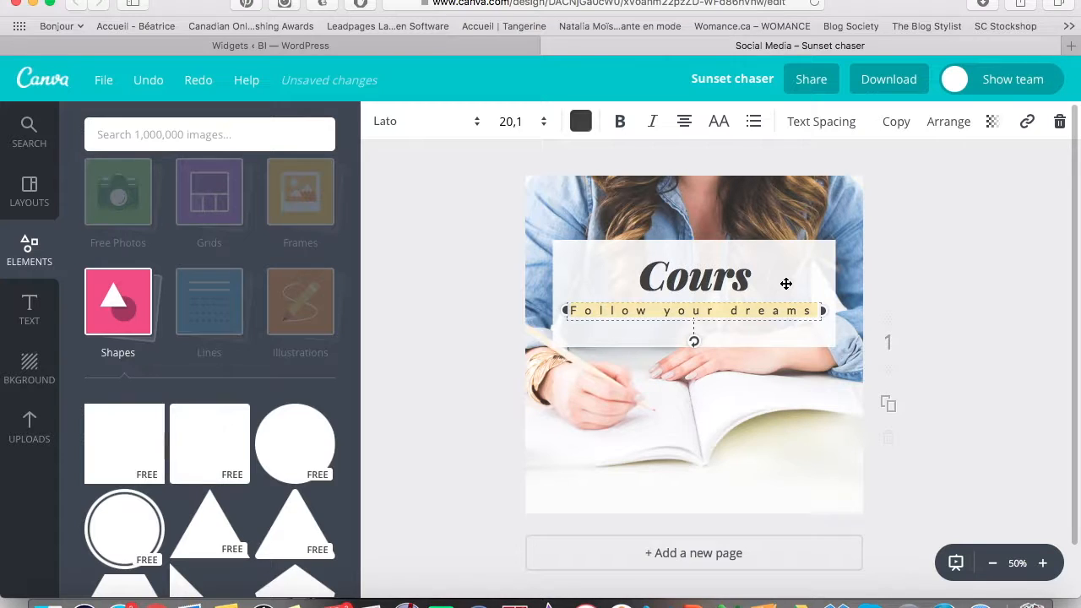
pyautogui.click(387, 120)
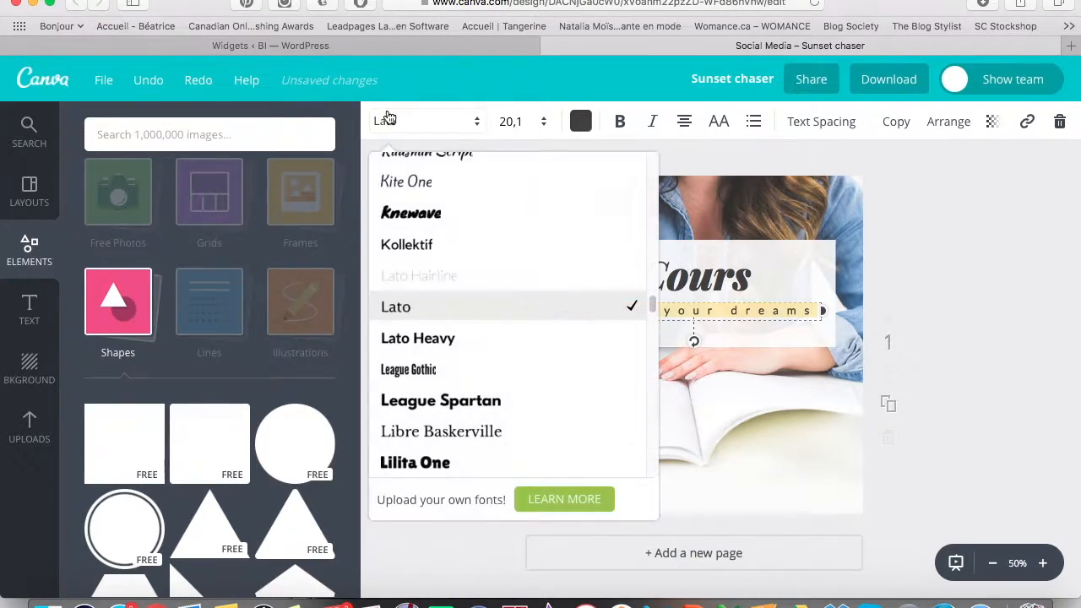
pyautogui.click(468, 304)
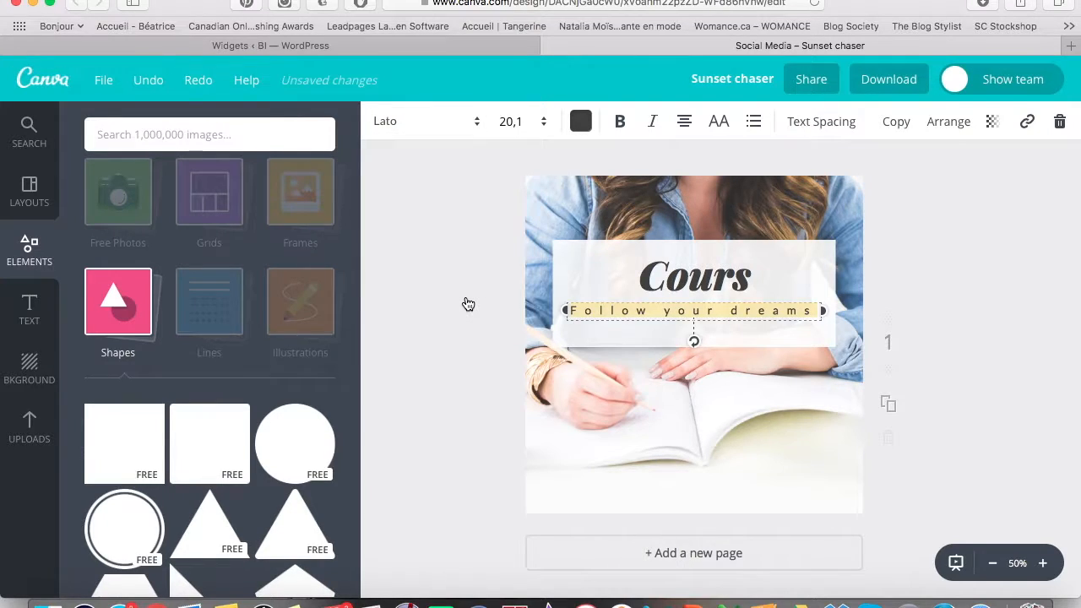
# Replace the tagline text with 'en ligne'.
pyautogui.doubleClick(697, 315)
pyautogui.tripleClick(697, 315)
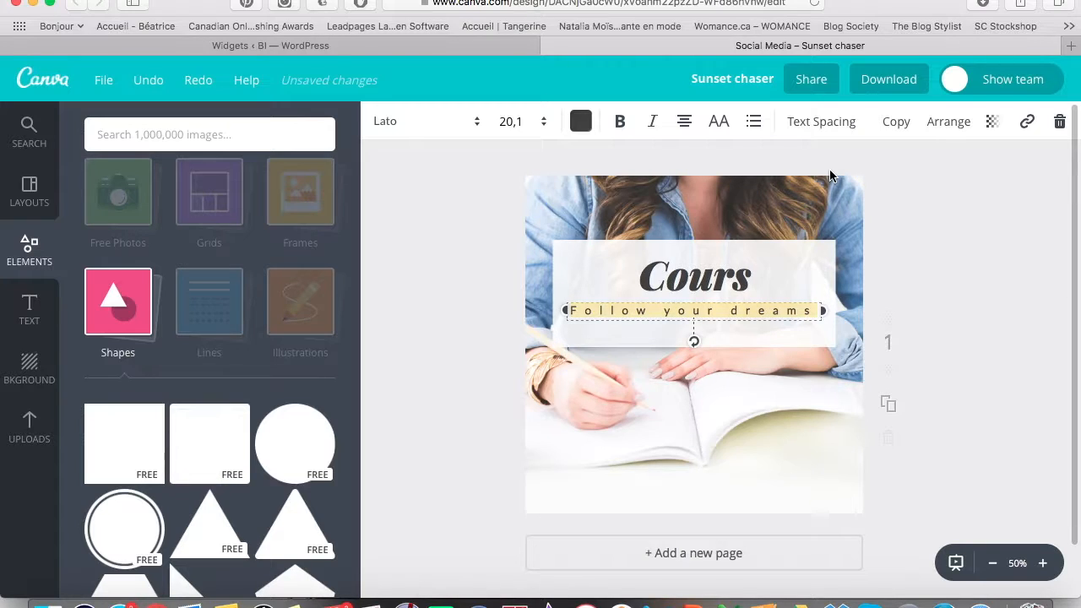
pyautogui.write('en ligne')
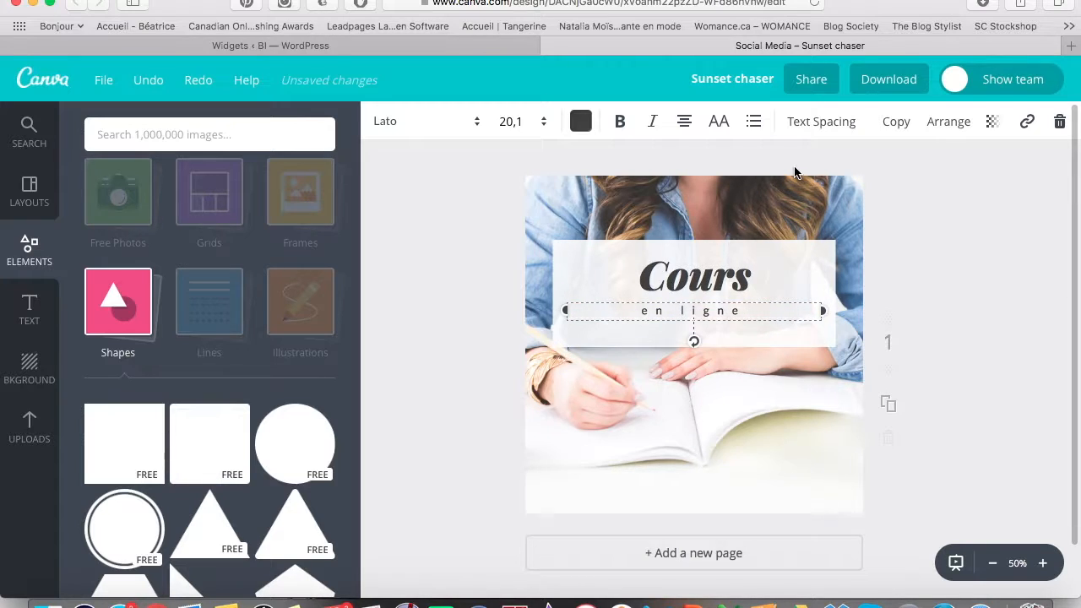
# Give 'en ligne' letter spacing 510 and make its text box resize from the middle.
pyautogui.tripleClick(676, 312)
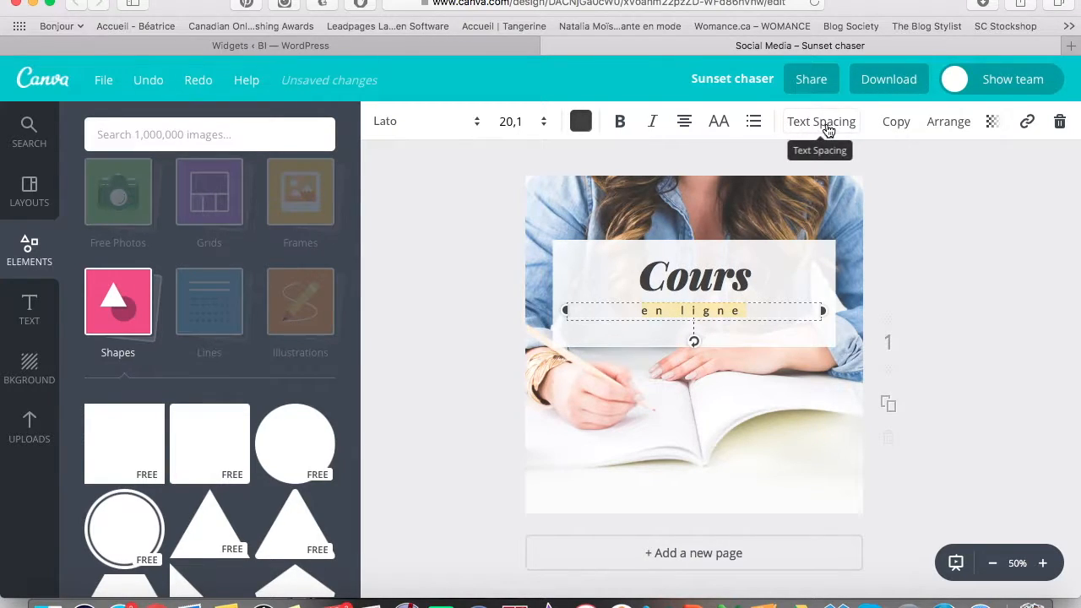
pyautogui.click(828, 129)
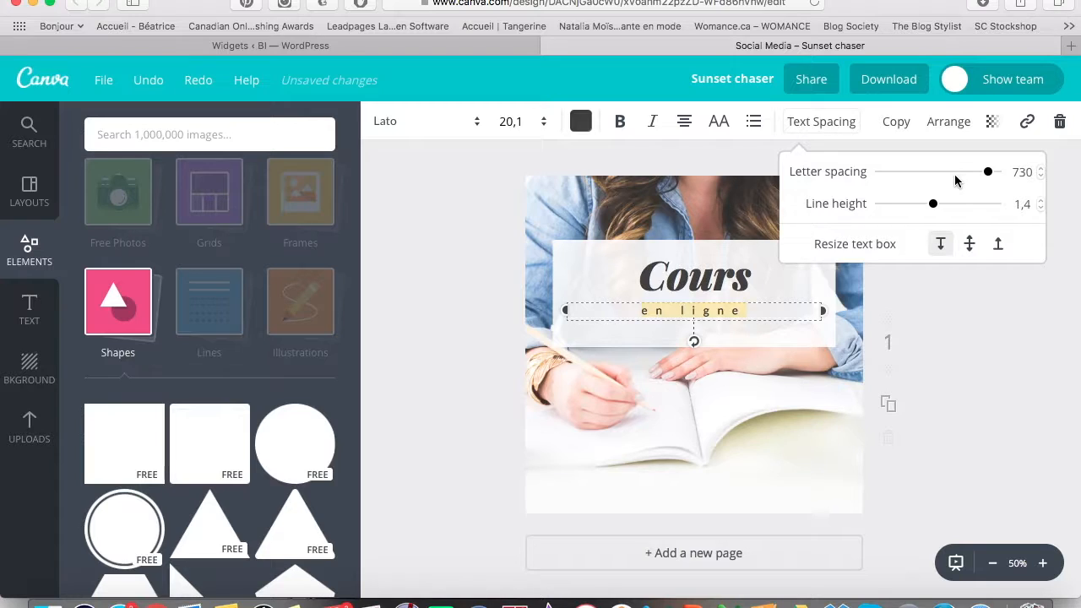
pyautogui.moveTo(958, 175)
pyautogui.mouseDown()
pyautogui.moveTo(888, 178)
pyautogui.moveTo(929, 185)
pyautogui.moveTo(949, 173)
pyautogui.mouseUp()
pyautogui.moveTo(1020, 193); pyautogui.dragTo(910, 216)
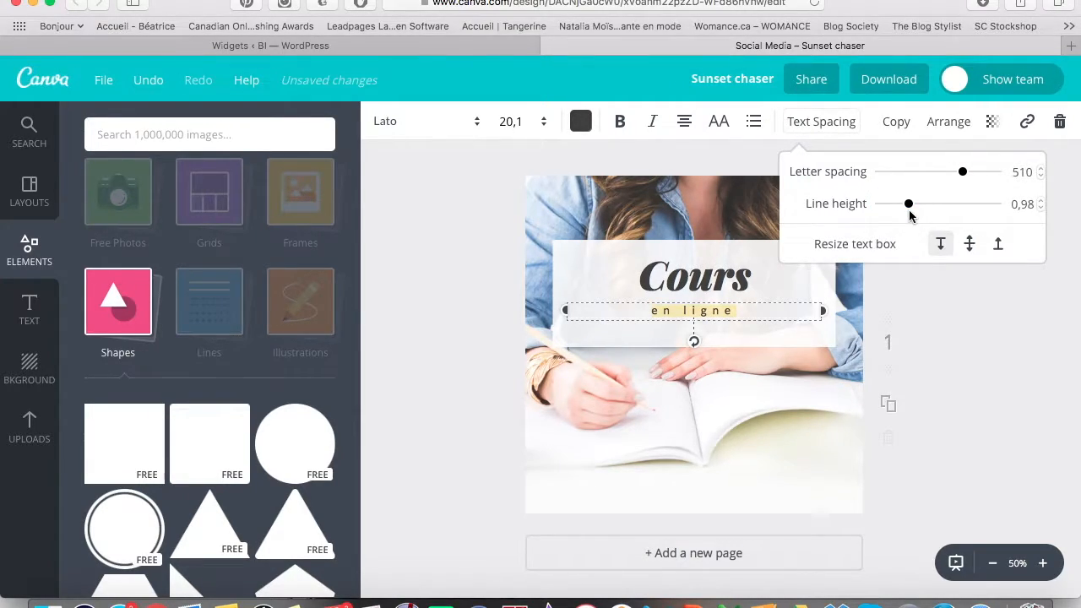
pyautogui.click(971, 246)
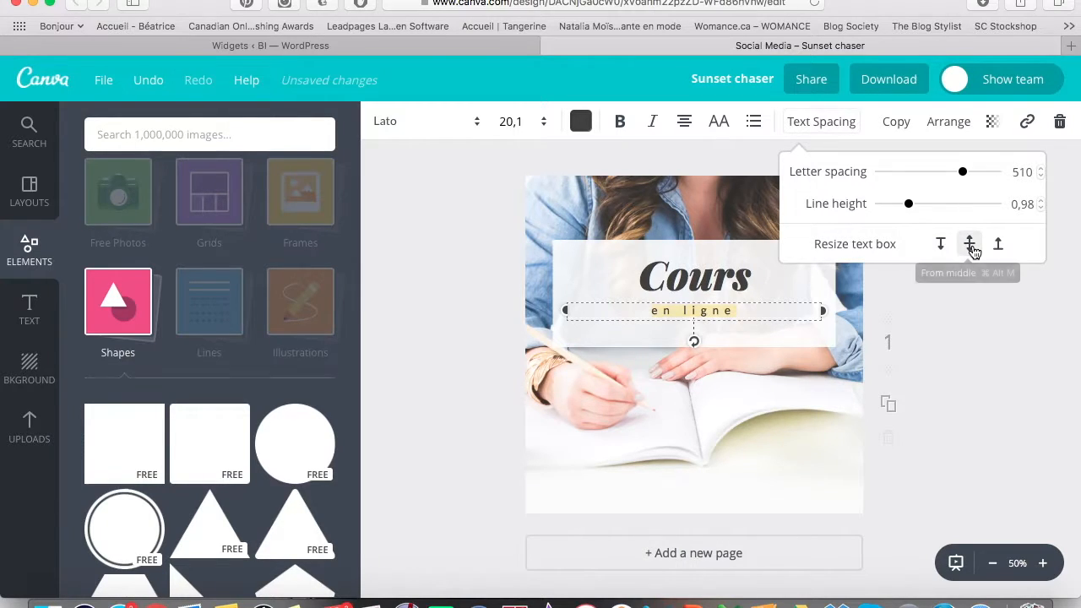
pyautogui.click(1000, 247)
pyautogui.click(969, 249)
pyautogui.click(937, 249)
pyautogui.click(442, 369)
pyautogui.click(508, 356)
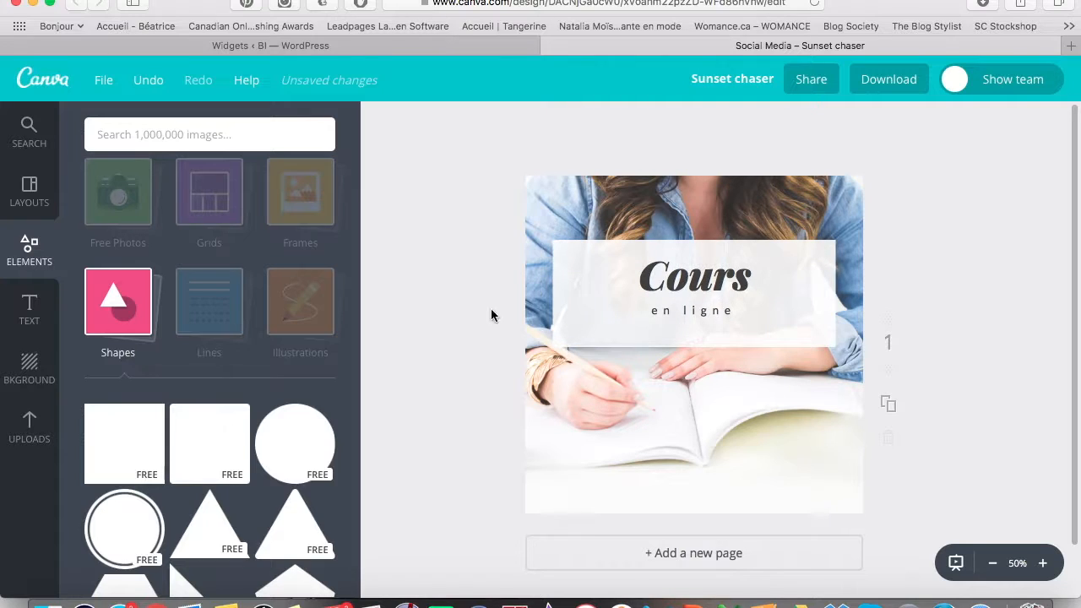
# Narrow the translucent white box by pulling in its left and right sides.
pyautogui.click(559, 293)
pyautogui.moveTo(555, 294); pyautogui.dragTo(598, 293)
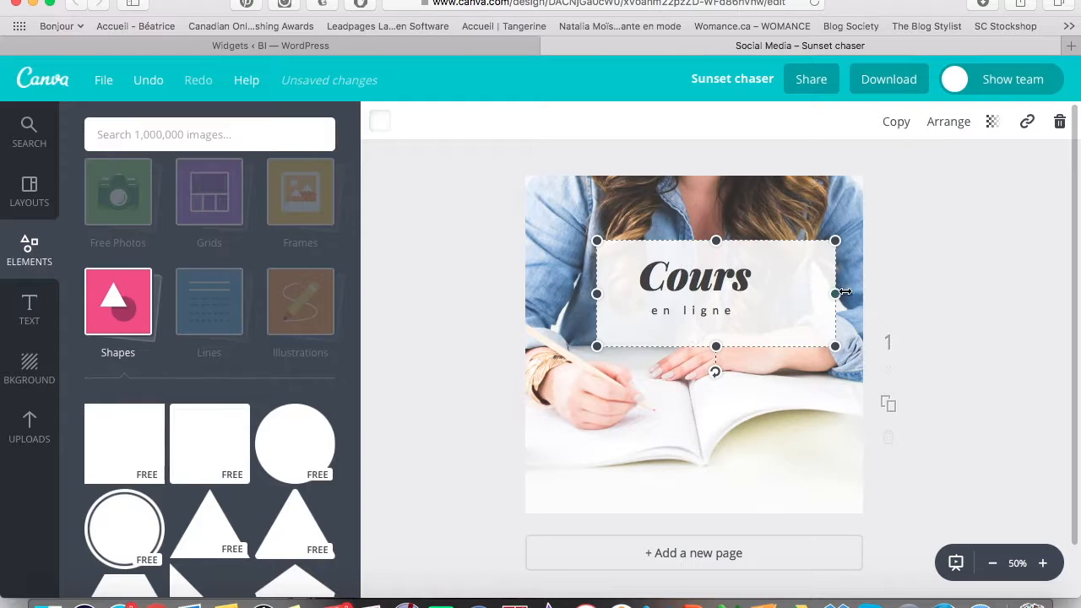
pyautogui.moveTo(835, 293); pyautogui.dragTo(792, 293)
pyautogui.click(350, 355)
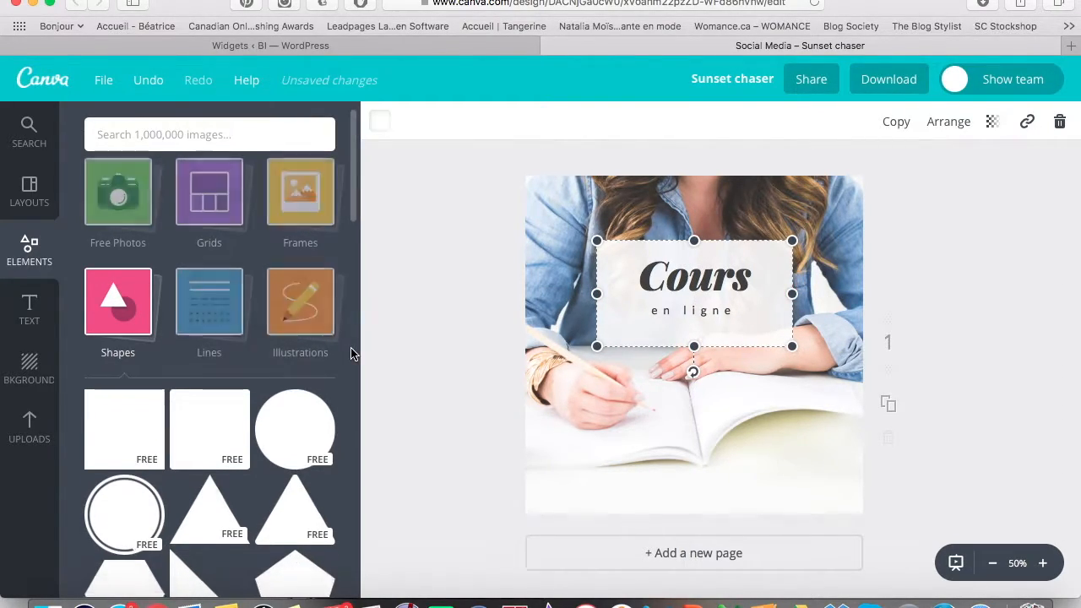
pyautogui.click(444, 335)
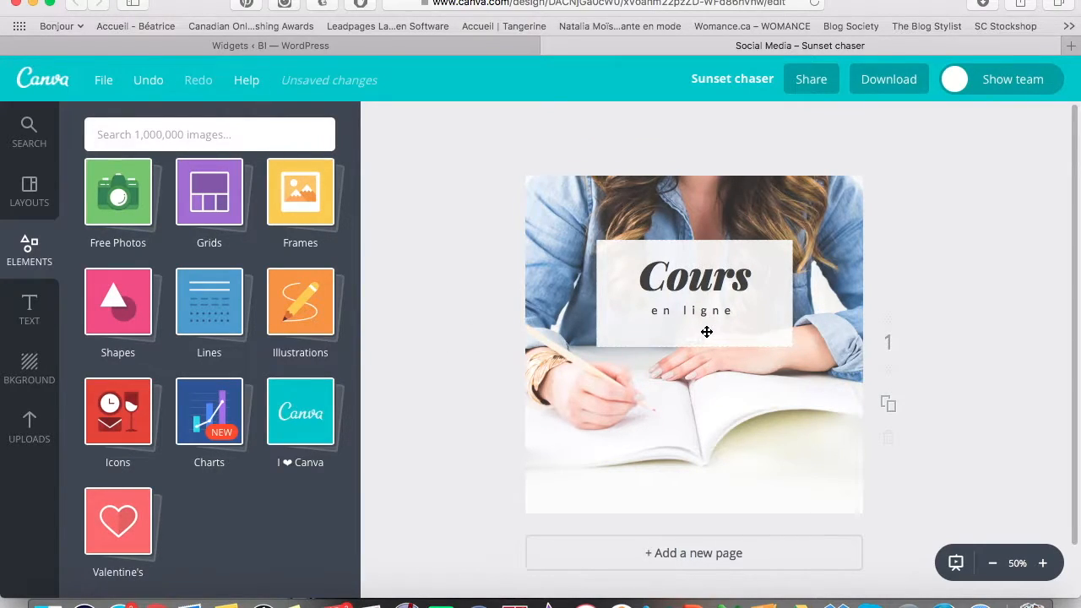
# Recolour the Cours title a pale greyish pink.
pyautogui.click(678, 282)
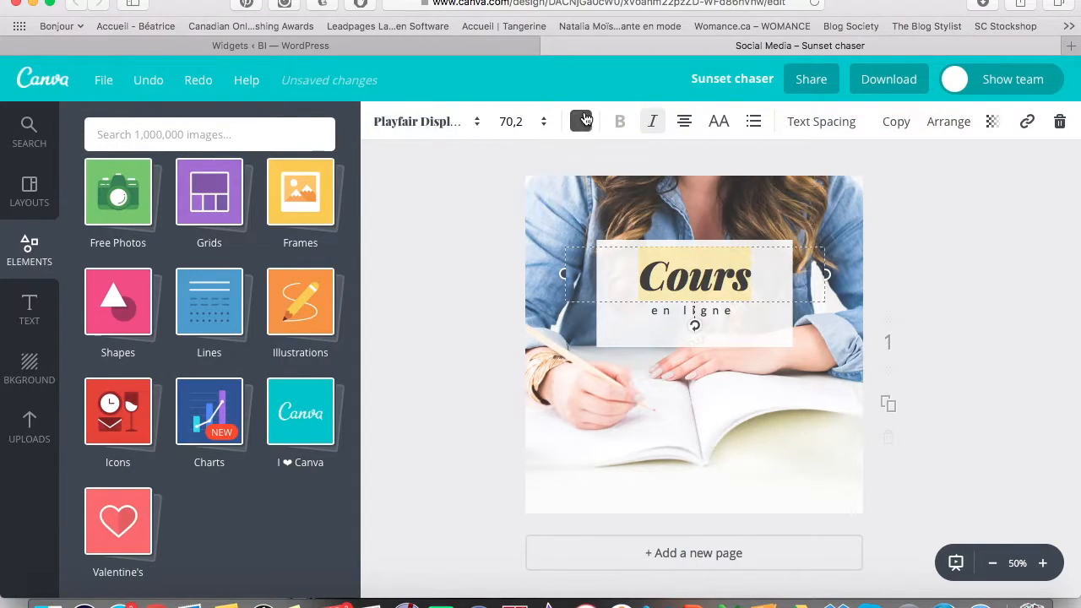
pyautogui.click(580, 120)
pyautogui.press('Escape')
# Set the white box's transparency to 94 so it is slightly more see-through.
pyautogui.click(670, 328)
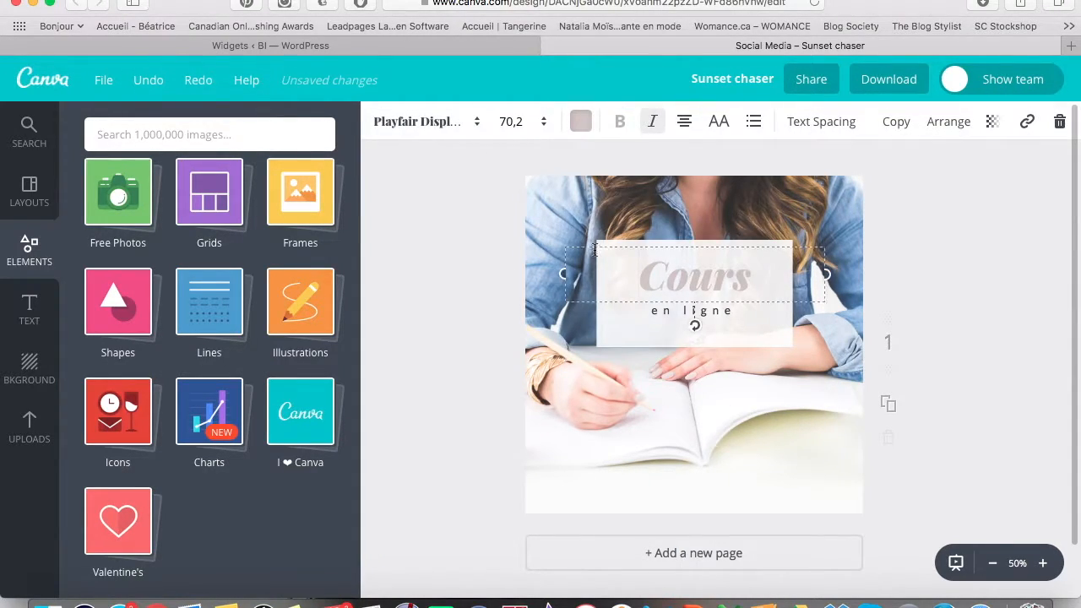
pyautogui.click(992, 120)
pyautogui.moveTo(949, 173); pyautogui.dragTo(956, 173)
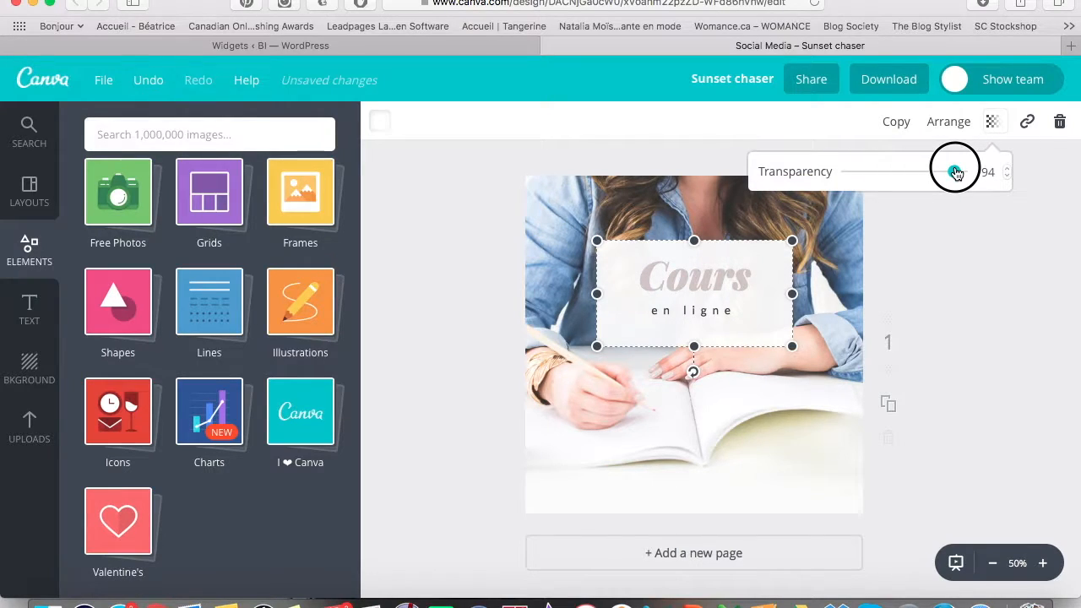
pyautogui.click(956, 245)
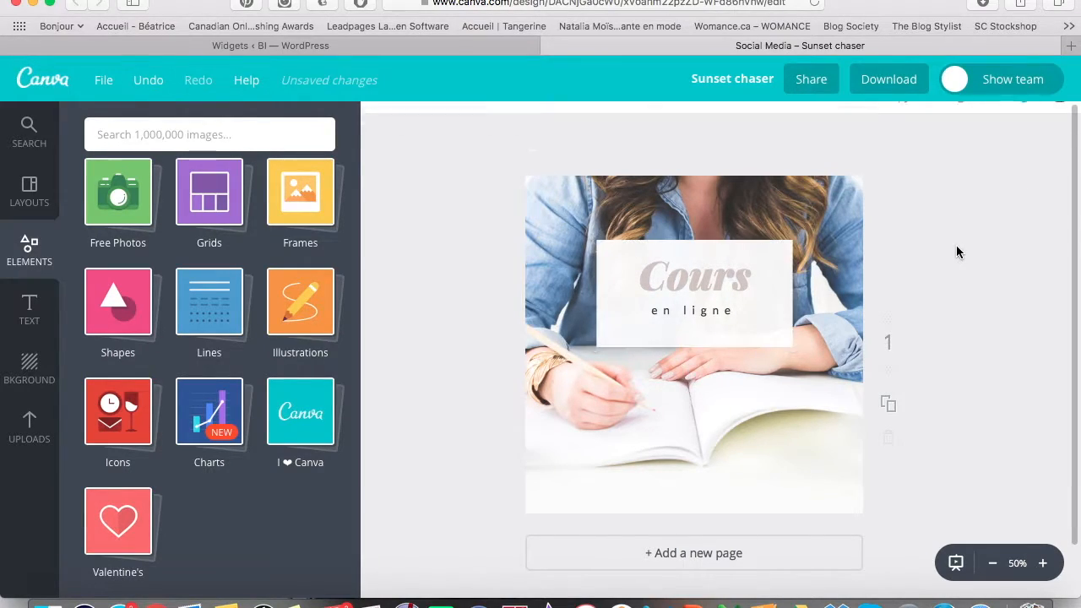
# Give the Cours title a custom soft pink with colour code e9bac7.
pyautogui.doubleClick(689, 279)
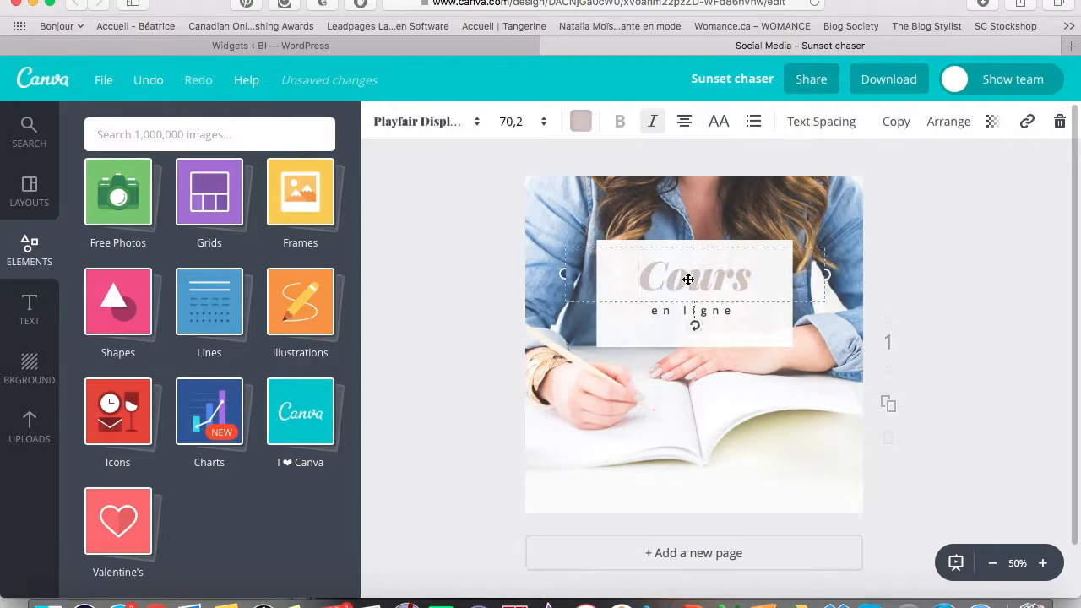
pyautogui.click(581, 121)
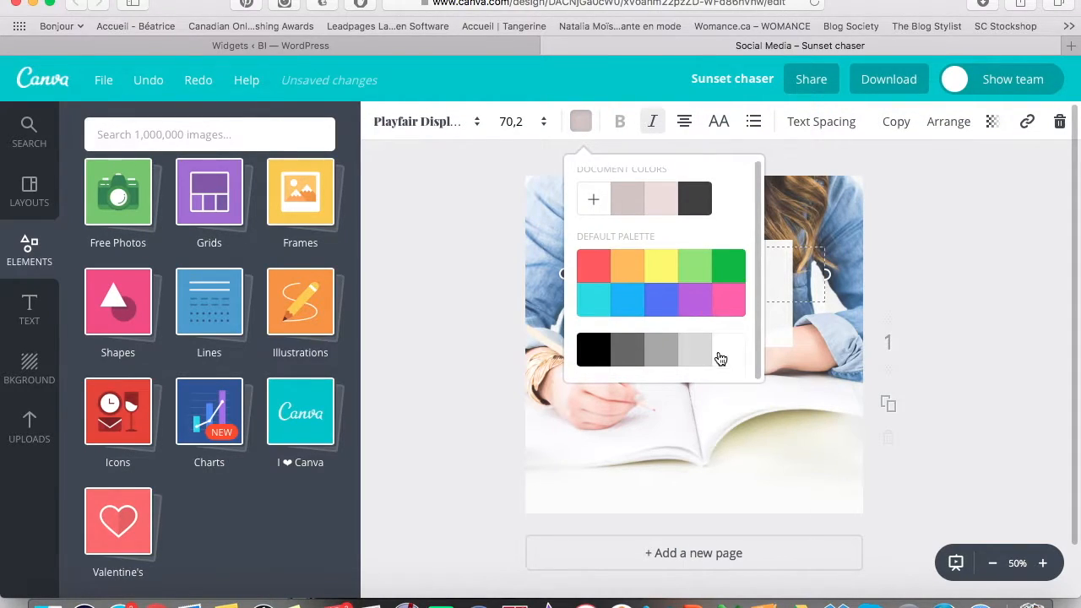
pyautogui.click(595, 202)
pyautogui.moveTo(644, 397); pyautogui.dragTo(627, 394)
pyautogui.moveTo(700, 288); pyautogui.dragTo(702, 290)
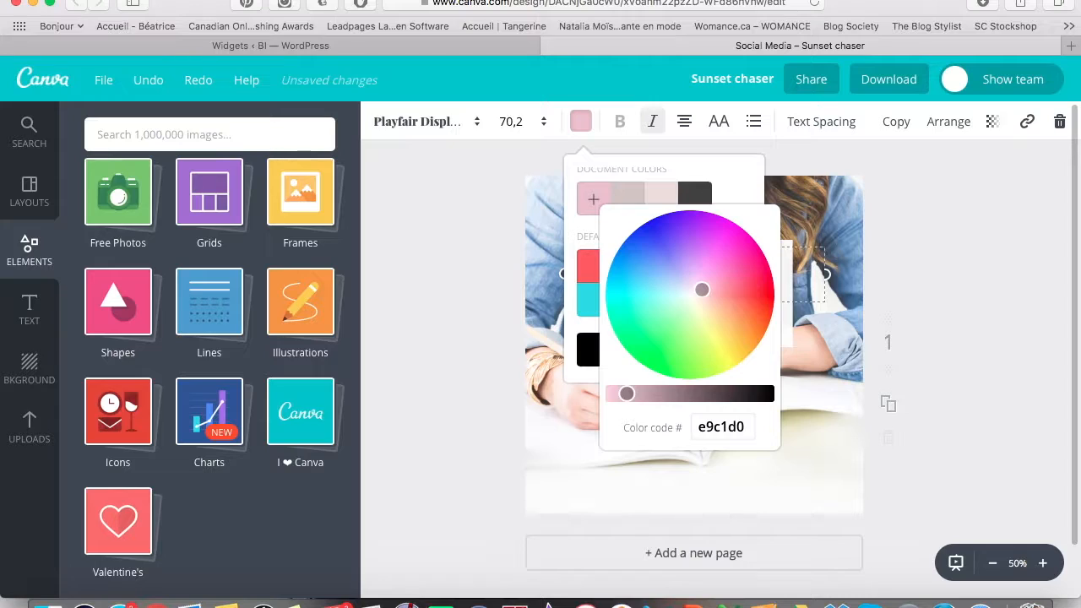
pyautogui.moveTo(702, 290); pyautogui.dragTo(704, 290)
pyautogui.click(717, 437)
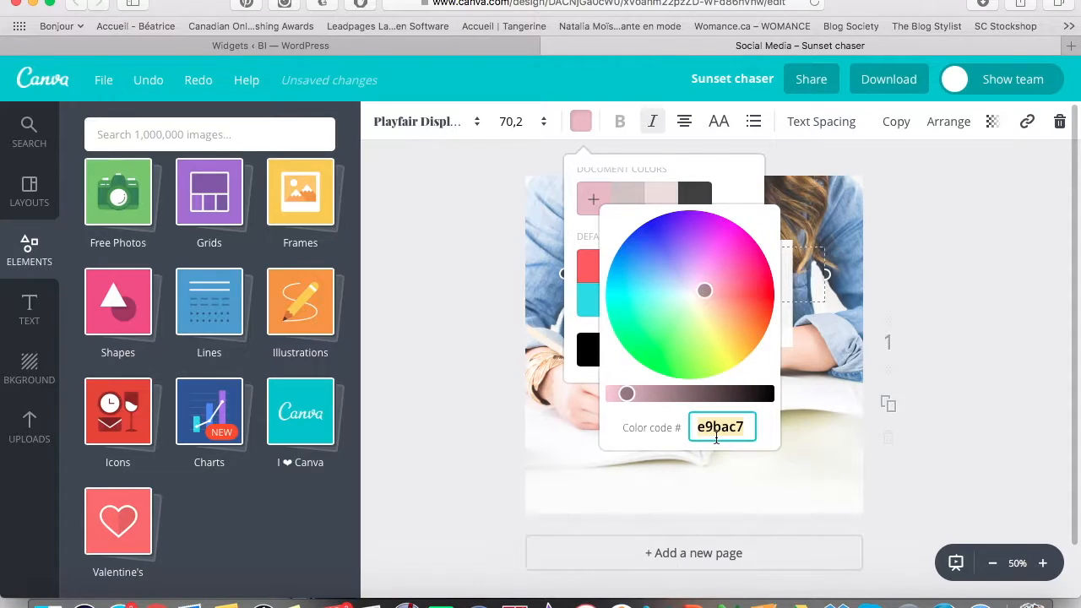
pyautogui.click(467, 372)
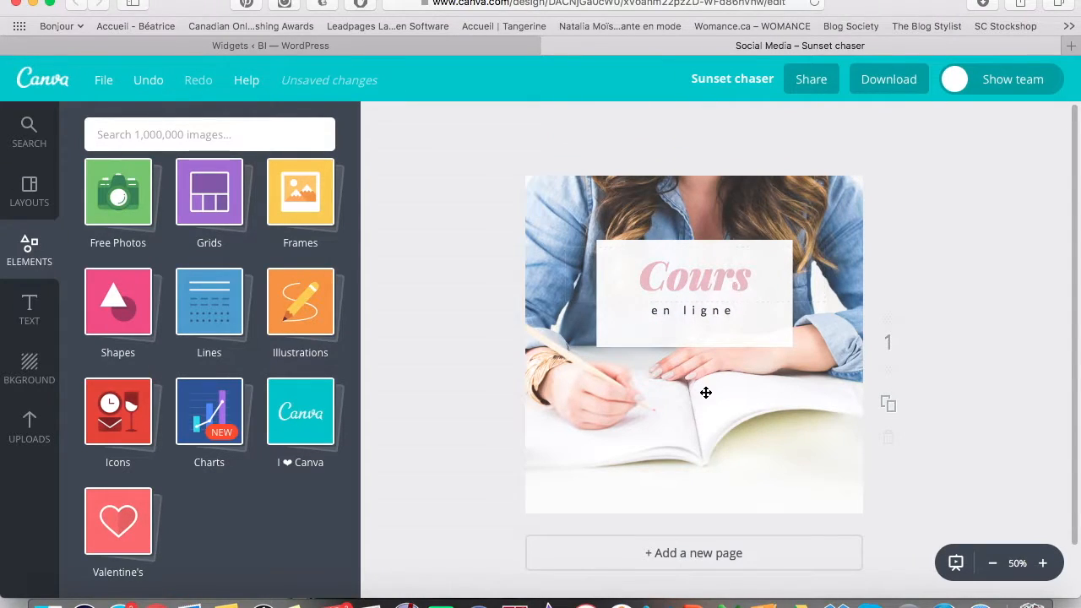
# Set the white title box's transparency to 92 so the photo shows faintly through.
pyautogui.click(788, 332)
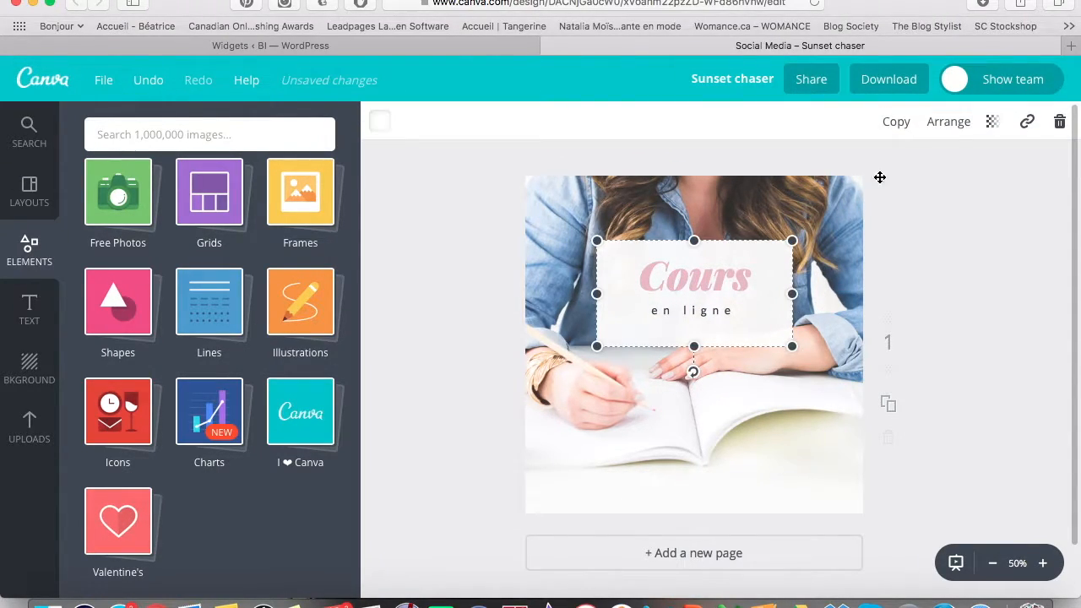
pyautogui.click(994, 125)
pyautogui.moveTo(950, 172)
pyautogui.mouseDown()
pyautogui.moveTo(943, 179)
pyautogui.moveTo(953, 180)
pyautogui.mouseUp()
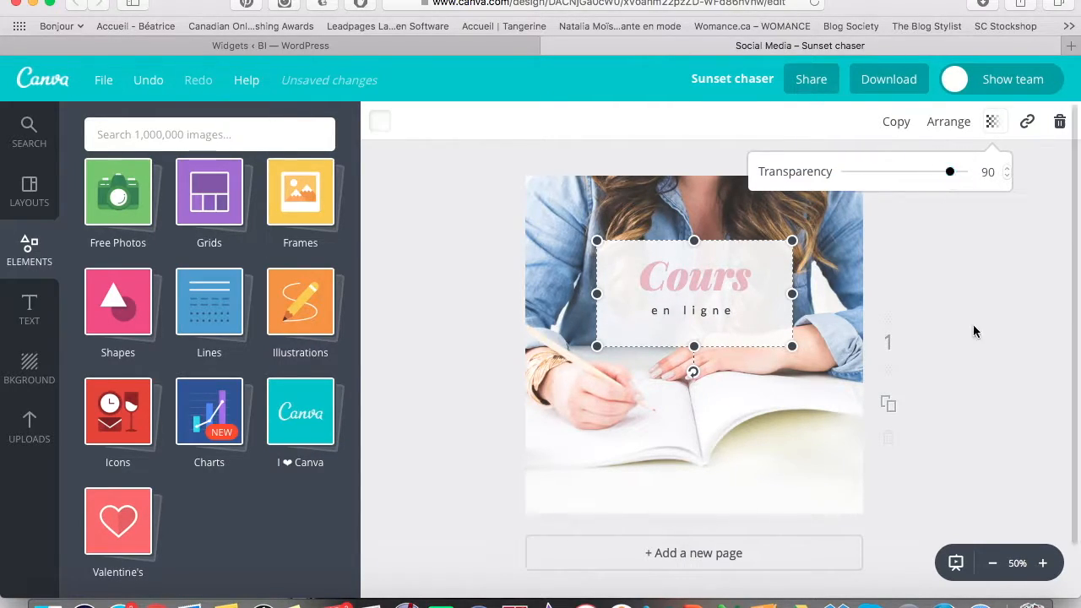
pyautogui.click(518, 333)
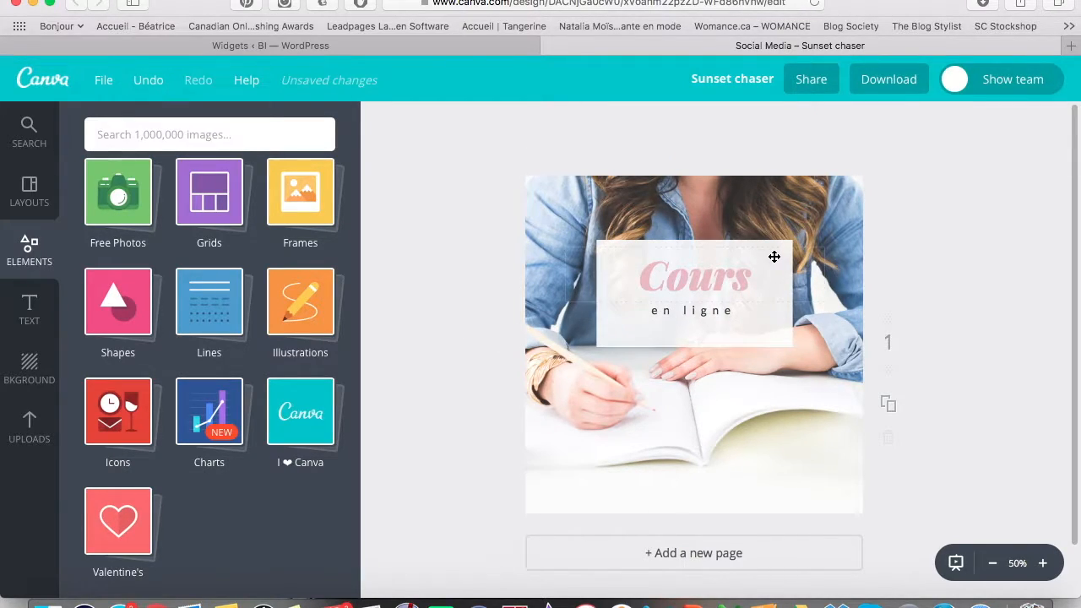
pyautogui.click(779, 332)
pyautogui.click(998, 125)
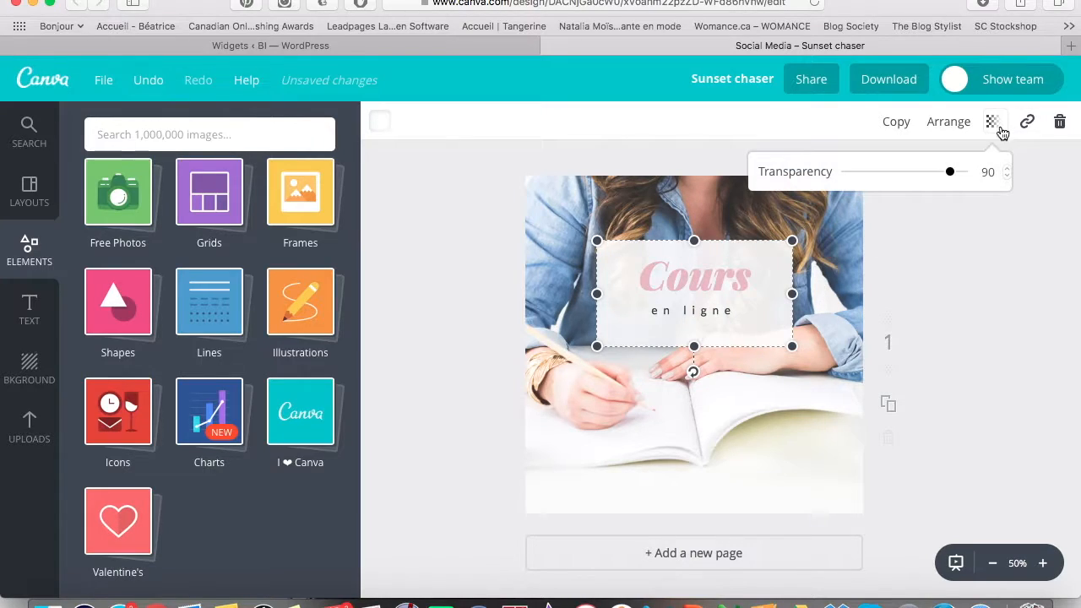
pyautogui.moveTo(951, 172); pyautogui.dragTo(956, 176)
pyautogui.click(432, 400)
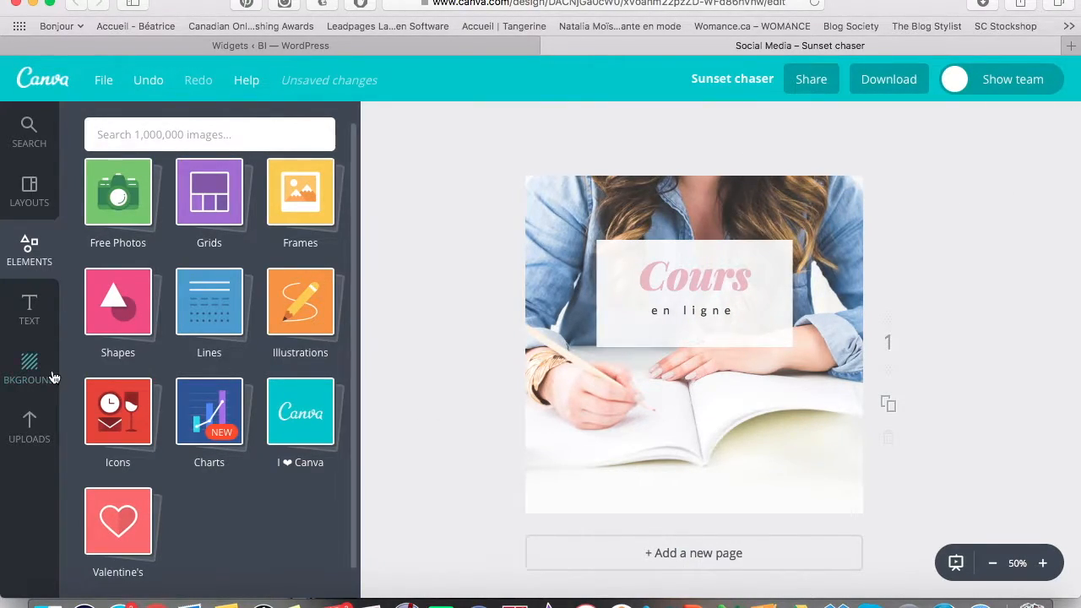
# Add a BLOGUEUSEINFLUENTE.COM body text line near the photo's bottom and bring up download options.
pyautogui.click(28, 302)
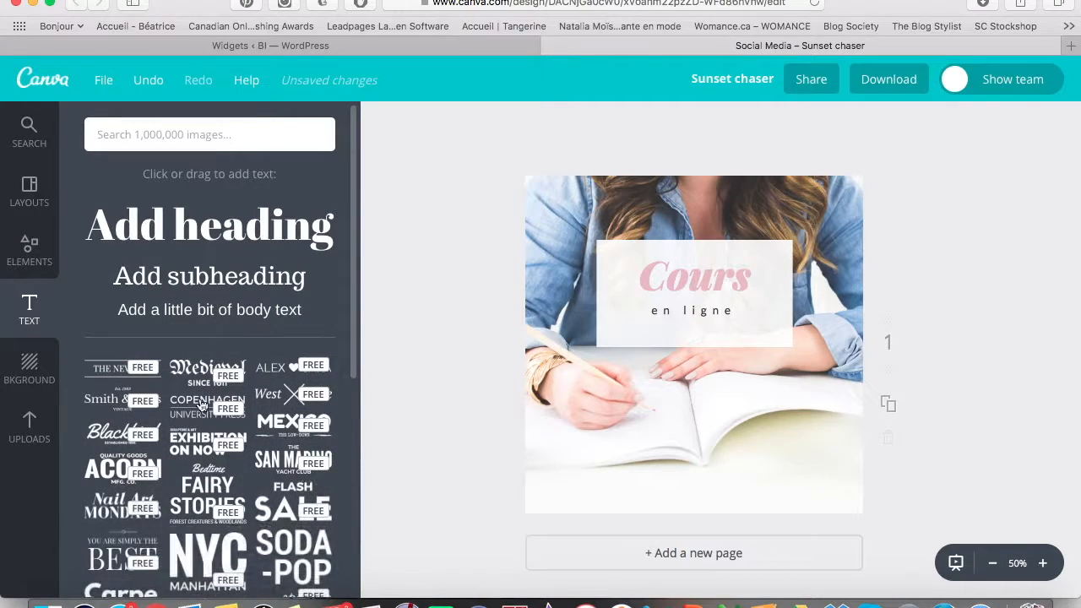
pyautogui.scroll(-5, 226, 504)
pyautogui.scroll(-2, 226, 505)
pyautogui.scroll(-10, 223, 307)
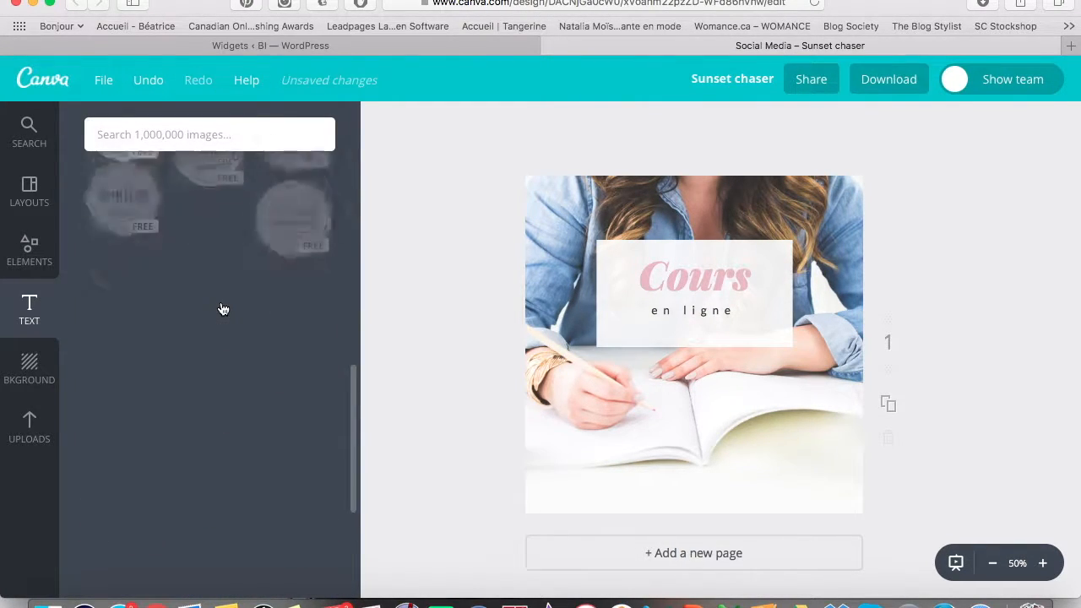
pyautogui.scroll(-10, 223, 307)
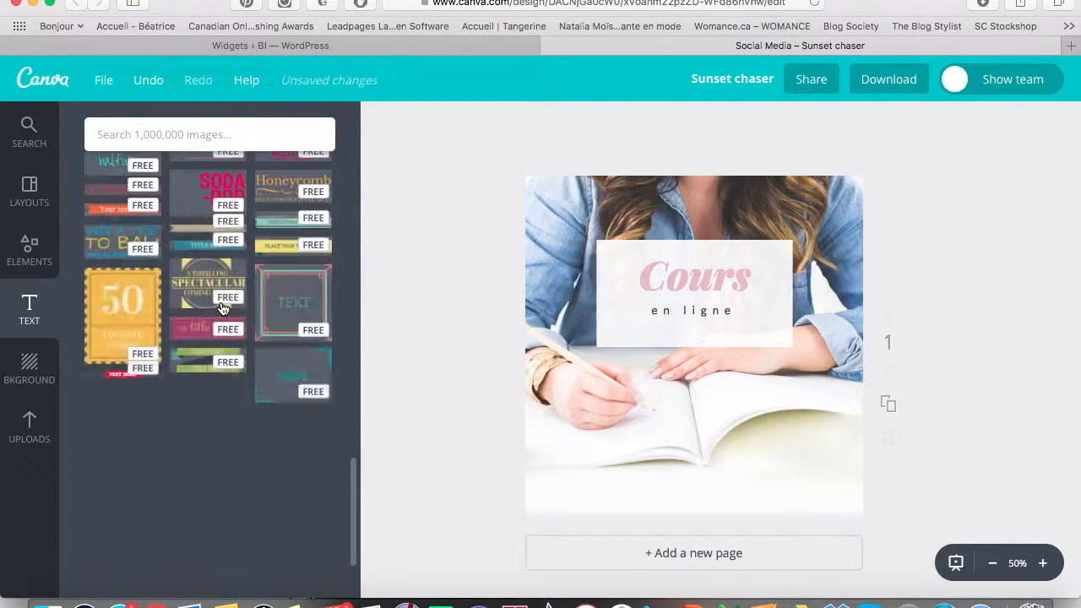
pyautogui.scroll(-10, 222, 307)
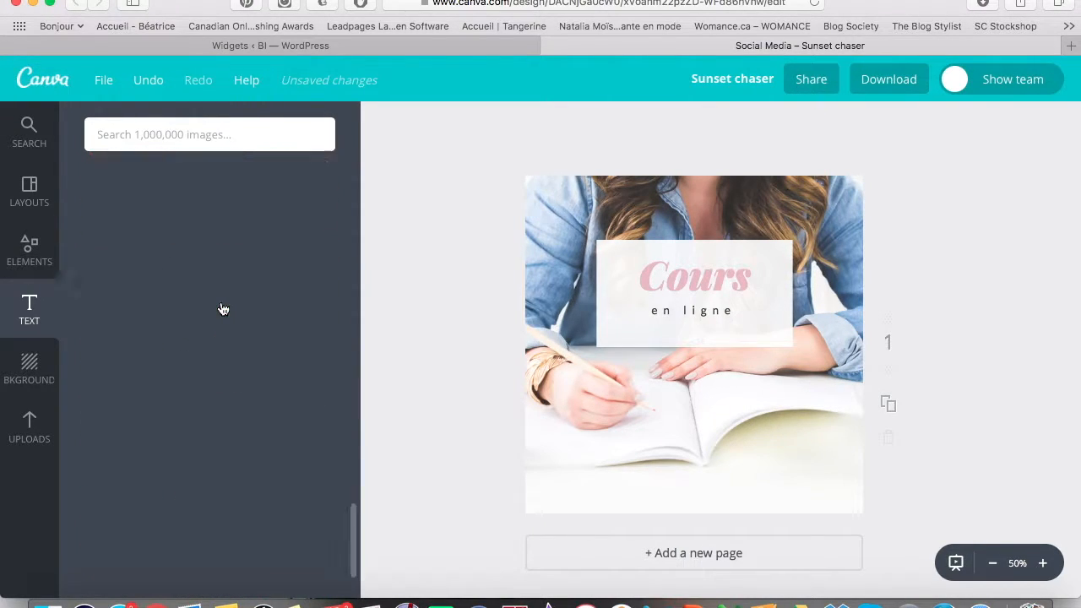
pyautogui.scroll(20, 222, 307)
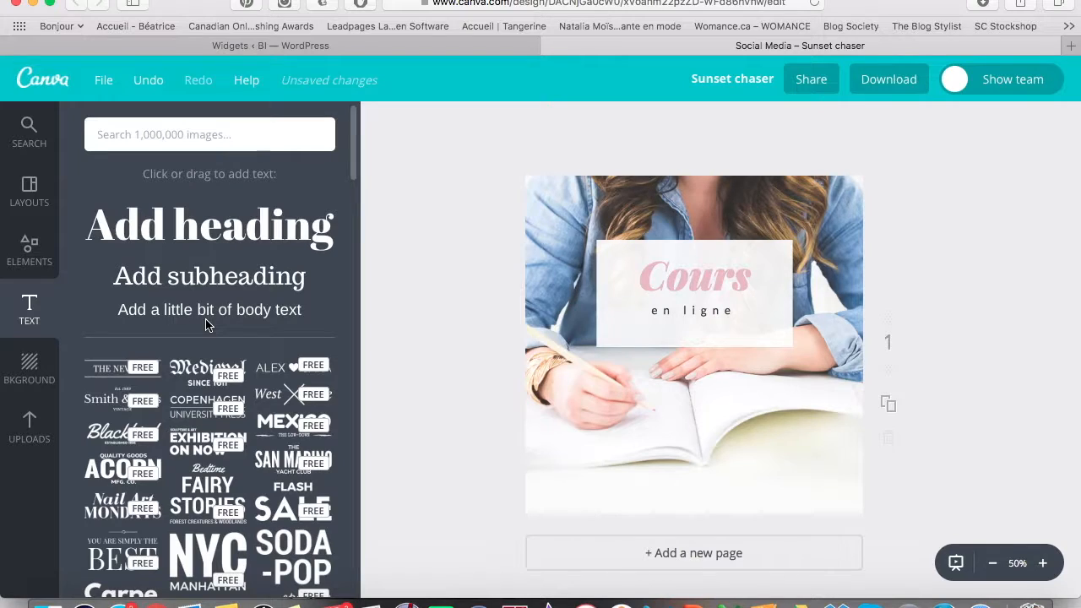
pyautogui.moveTo(200, 315); pyautogui.dragTo(720, 487)
pyautogui.write('BLOGUEUSEINFLU')
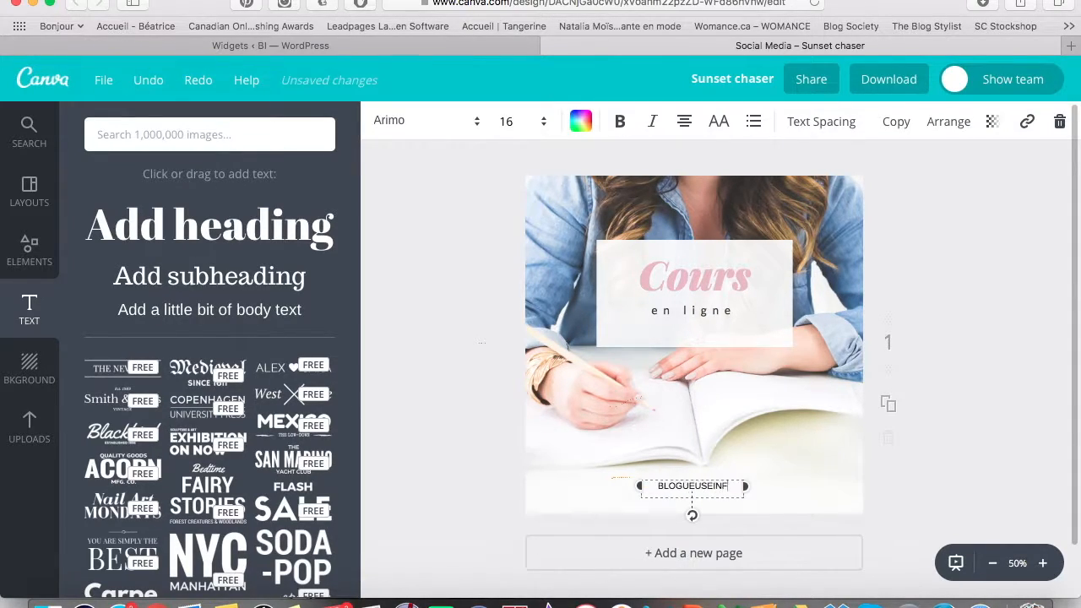
pyautogui.write('ENTE.COM')
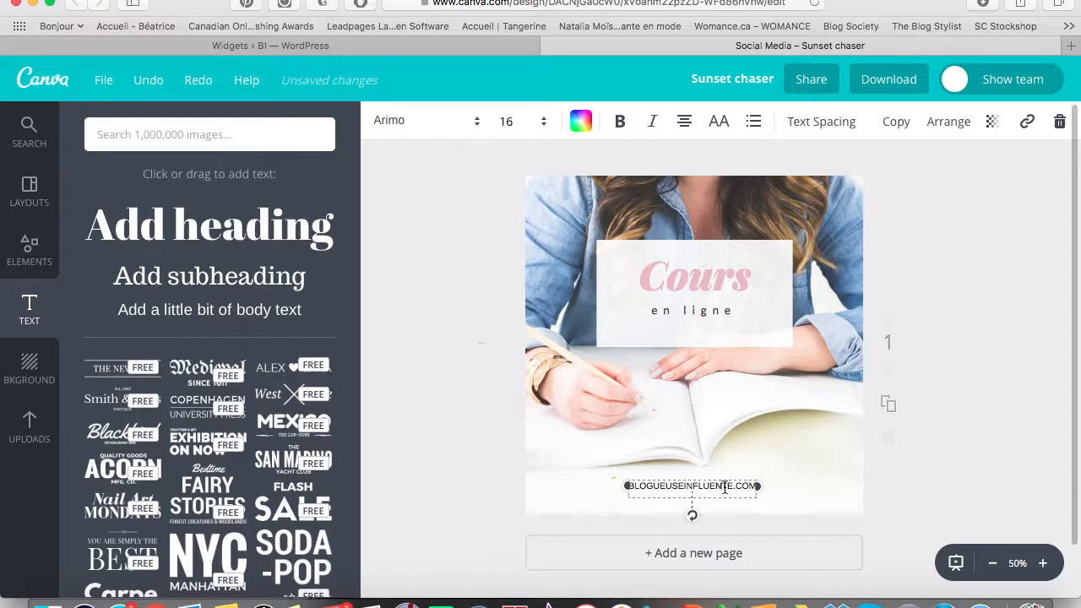
pyautogui.click(889, 79)
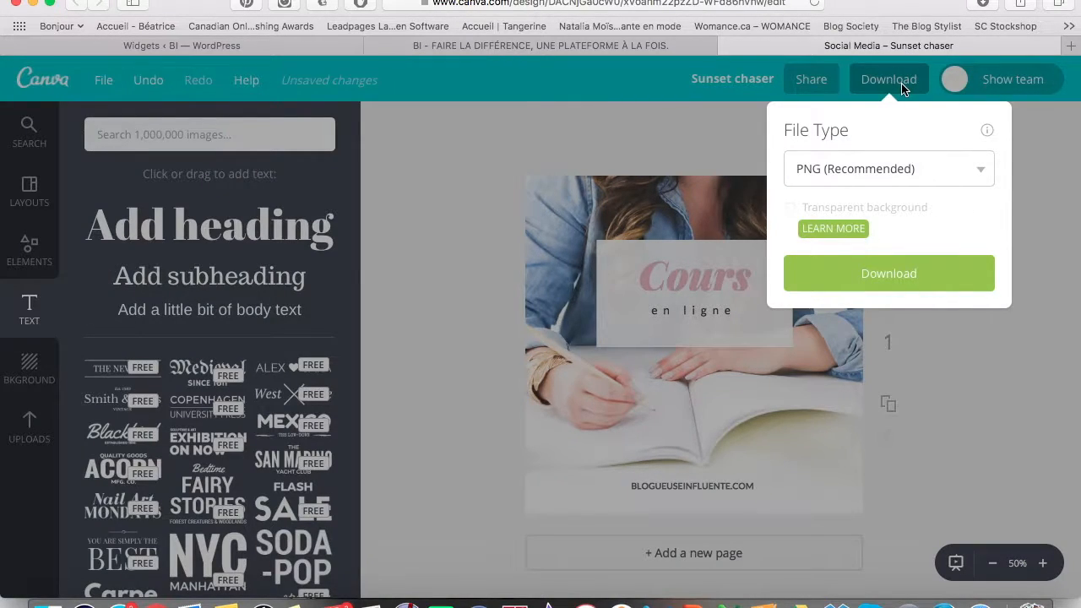
# Download the design with PNG (Recommended) as the file type.
pyautogui.click(956, 183)
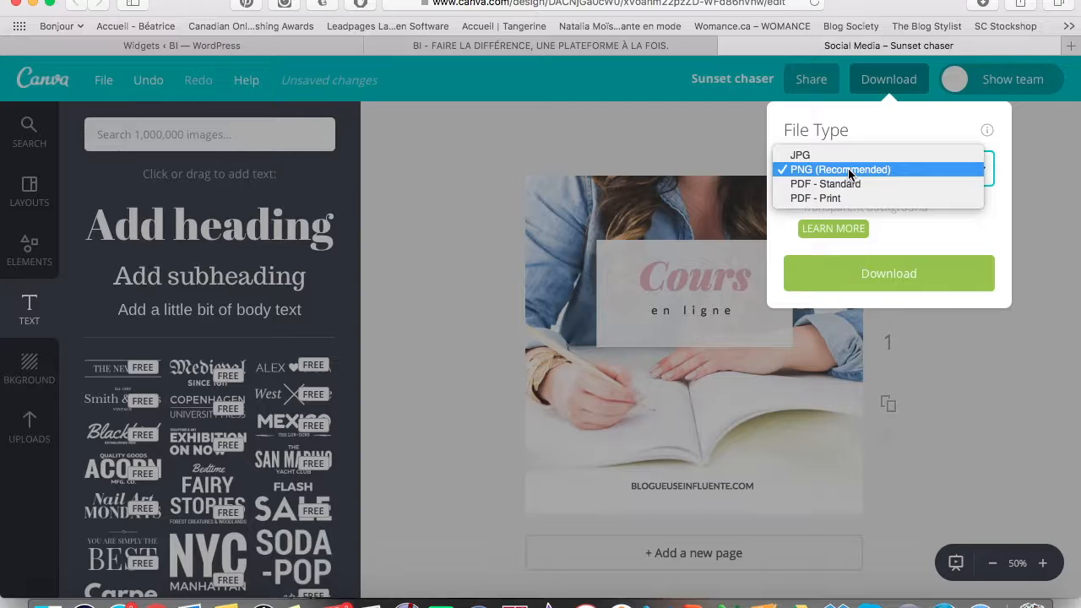
pyautogui.click(849, 172)
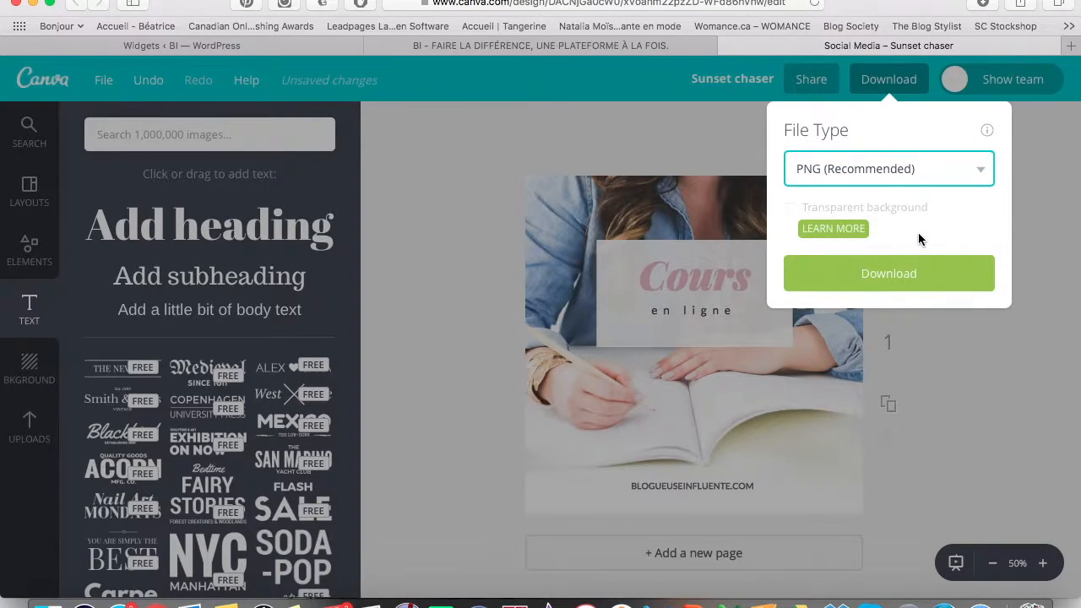
pyautogui.click(899, 208)
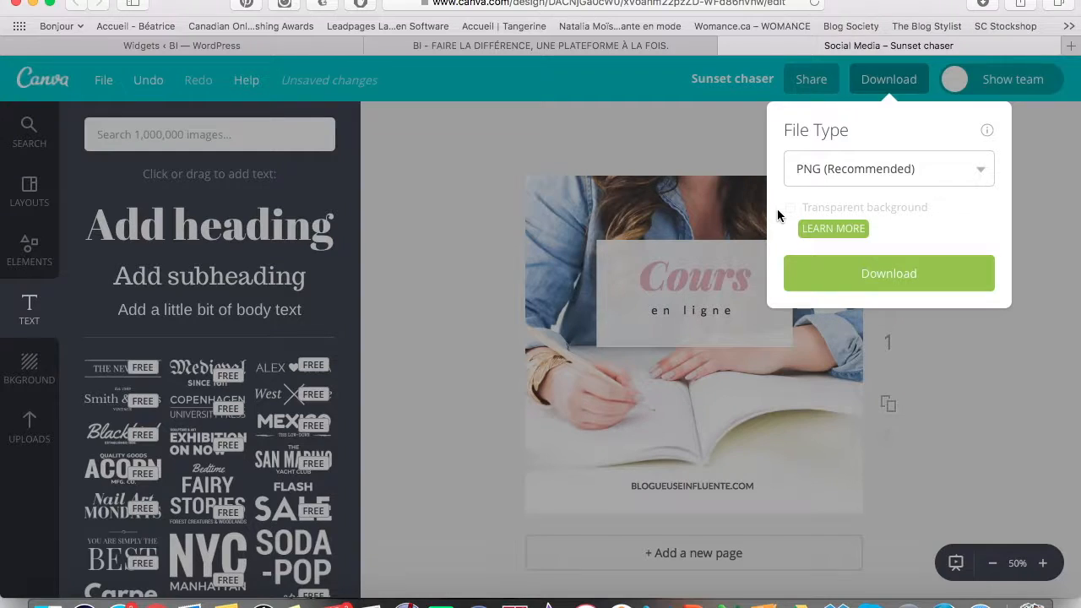
pyautogui.click(878, 280)
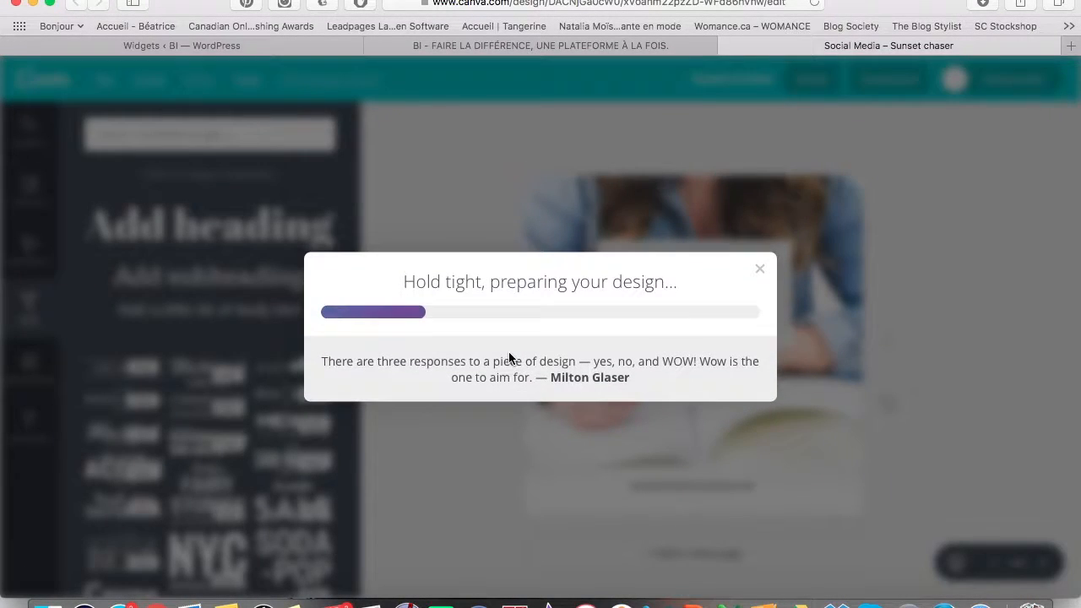